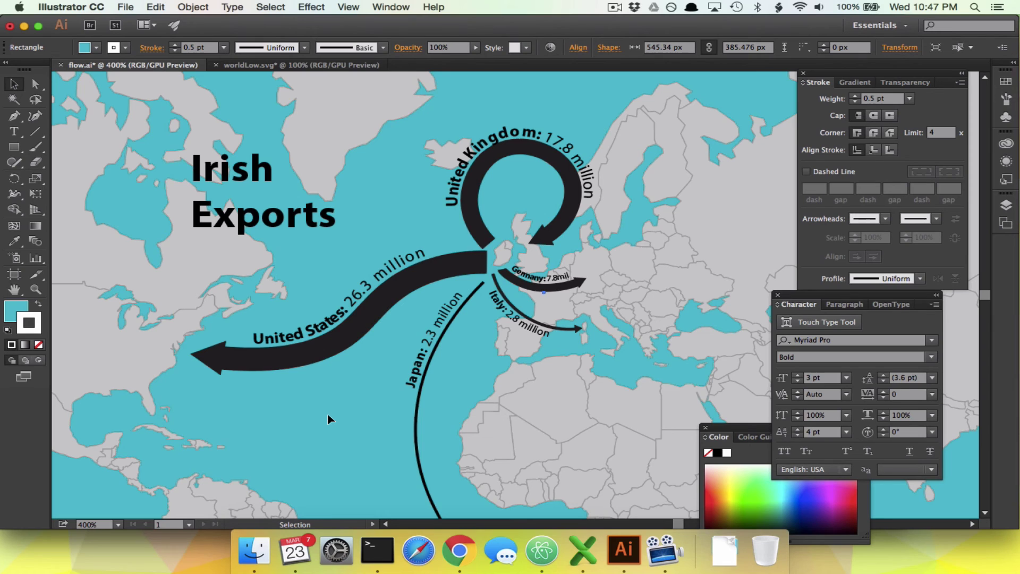
- Compare the finished Irish Exports map in flow.ai with the plain base map in worldLow.svg
left_click(297, 66)
scroll(490, 324, "right", 3)
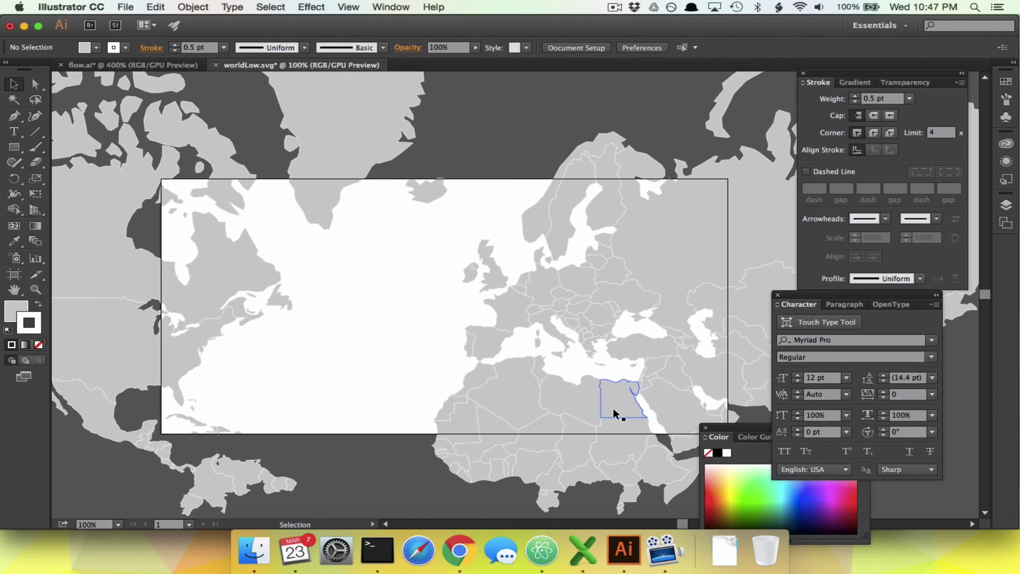
left_click(135, 64)
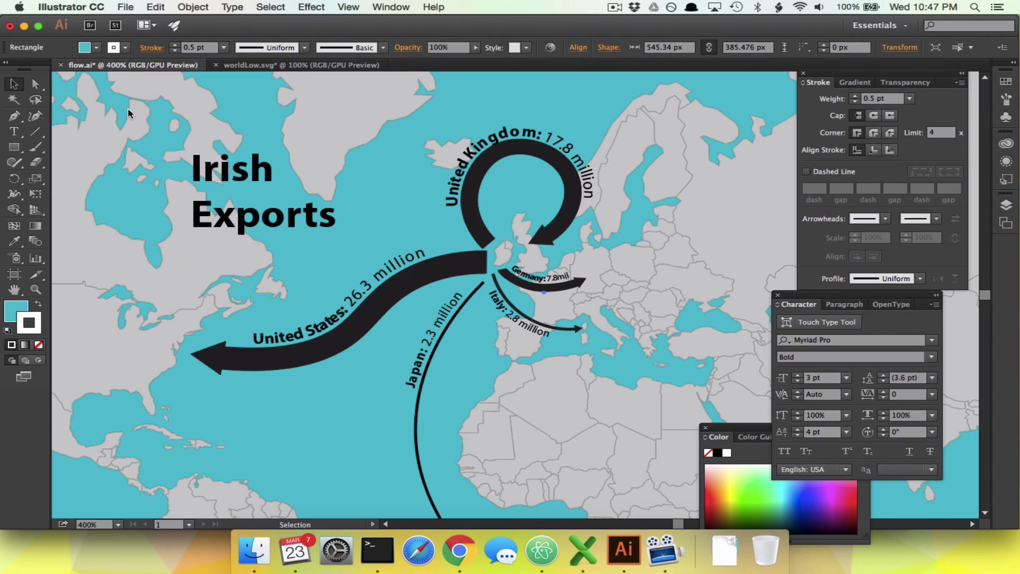
left_click(309, 66)
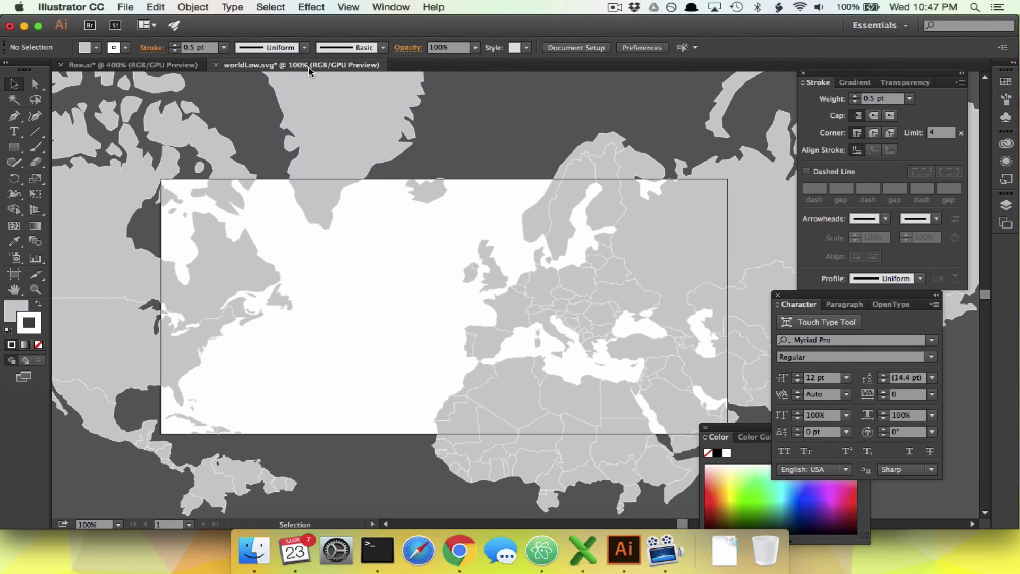
- Draw a rectangle covering the whole artboard and fill it with the blue 32a2ce
left_click(14, 147)
left_click_drag(161, 177, 732, 436)
double_click(12, 308)
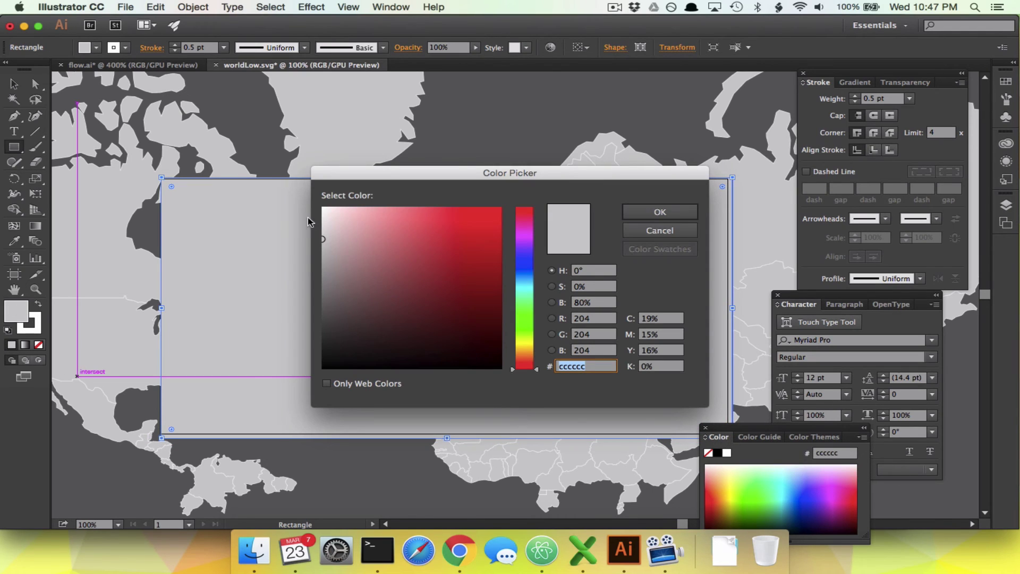
left_click(529, 271)
left_click(459, 237)
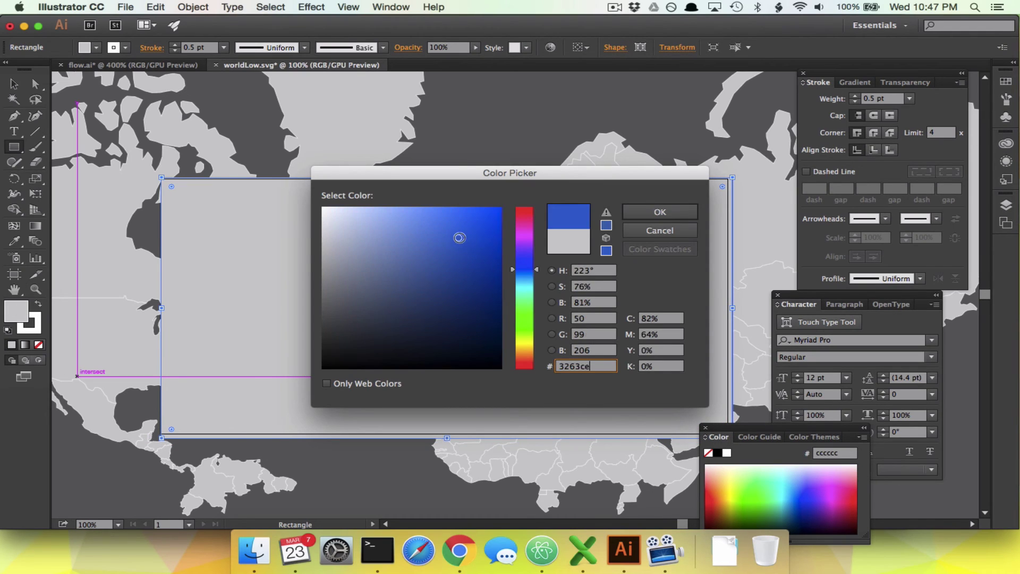
left_click(526, 281)
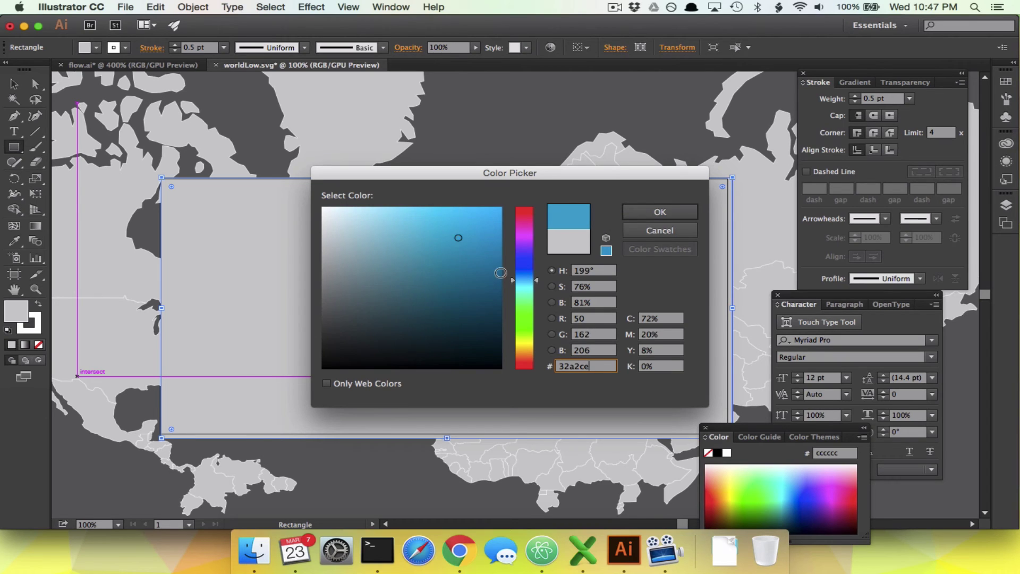
left_click(660, 211)
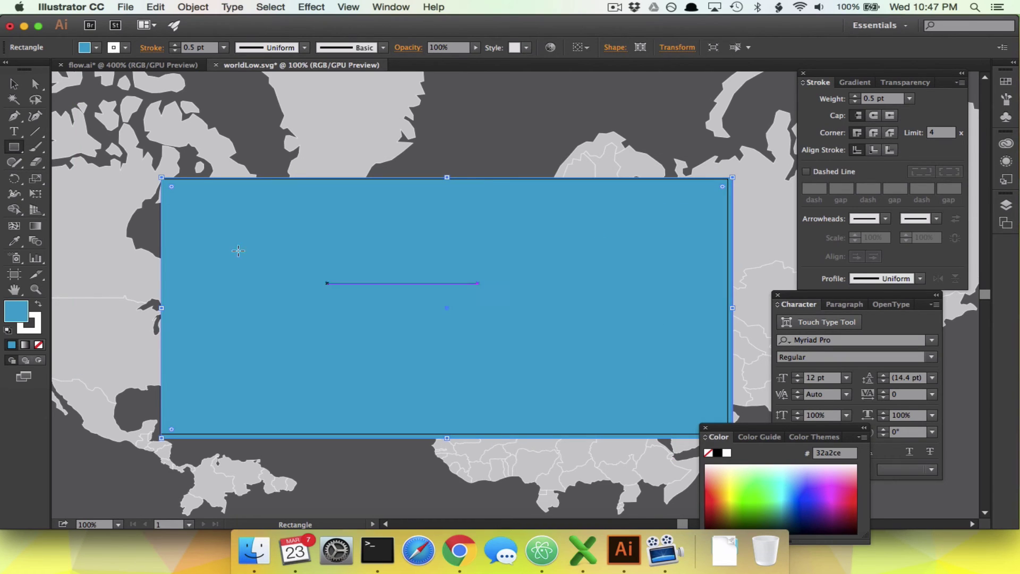
- Send the blue rectangle to the back so it sits behind the countries, and deselect it
left_click(207, 7)
mouse_move(240, 37)
left_click(407, 72)
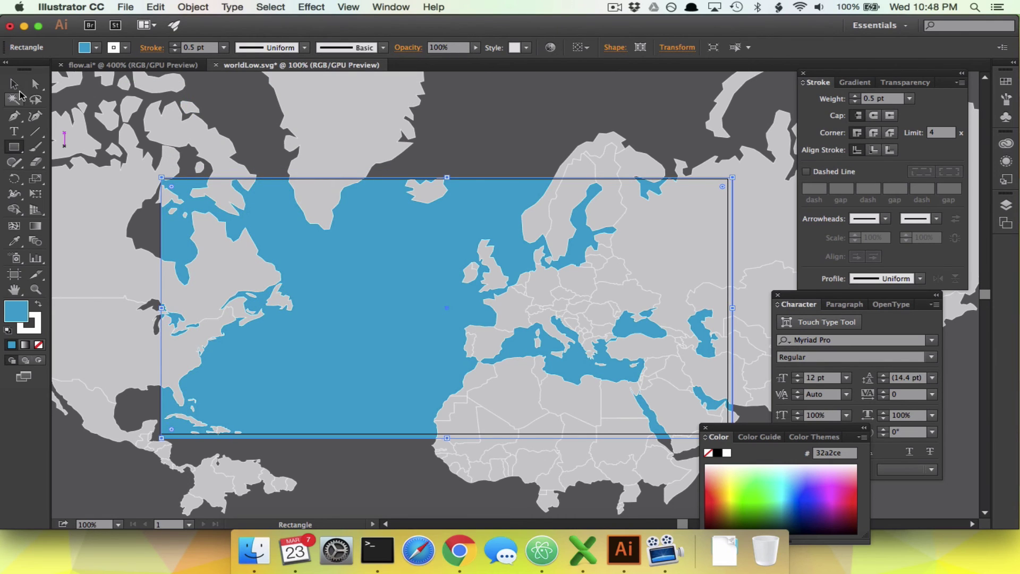
left_click(14, 84)
left_click(472, 124)
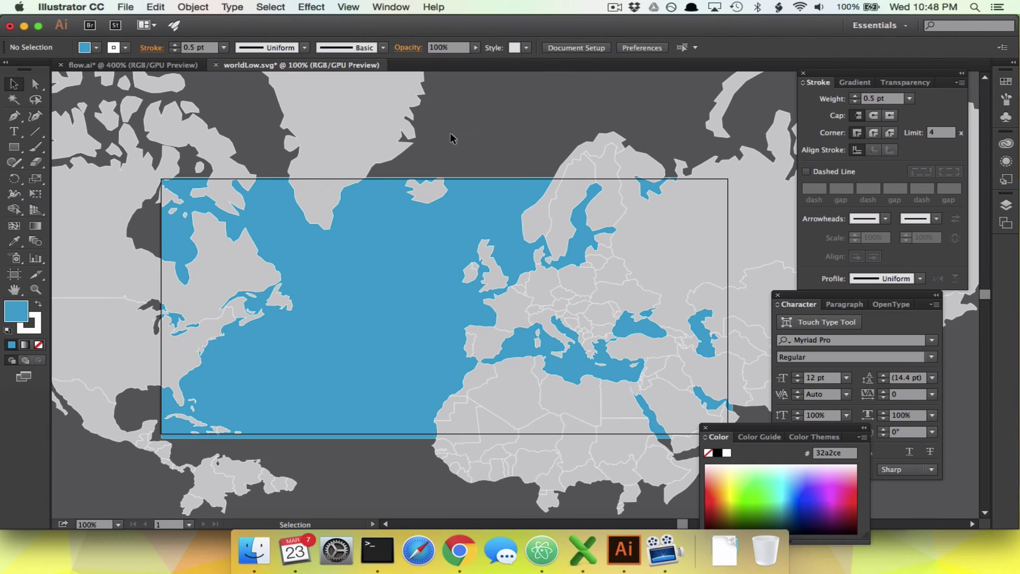
- Try to draw a curve with the Curvature Tool from just west of Ireland across the Atlantic to the US east coast
key("super+equal")
scroll(262, 330, "left", 10)
scroll(261, 331, "down", 3)
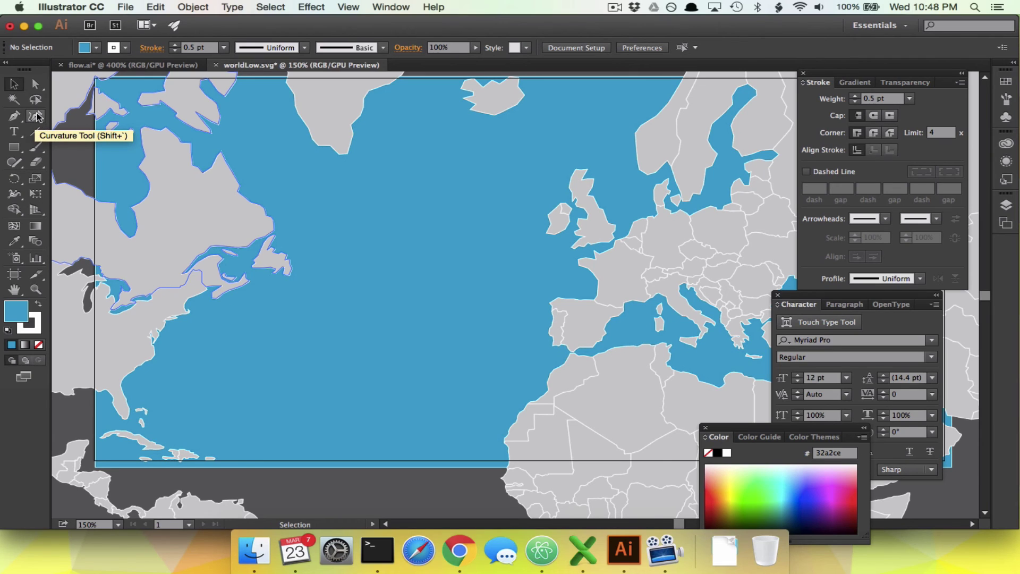
left_click(34, 116)
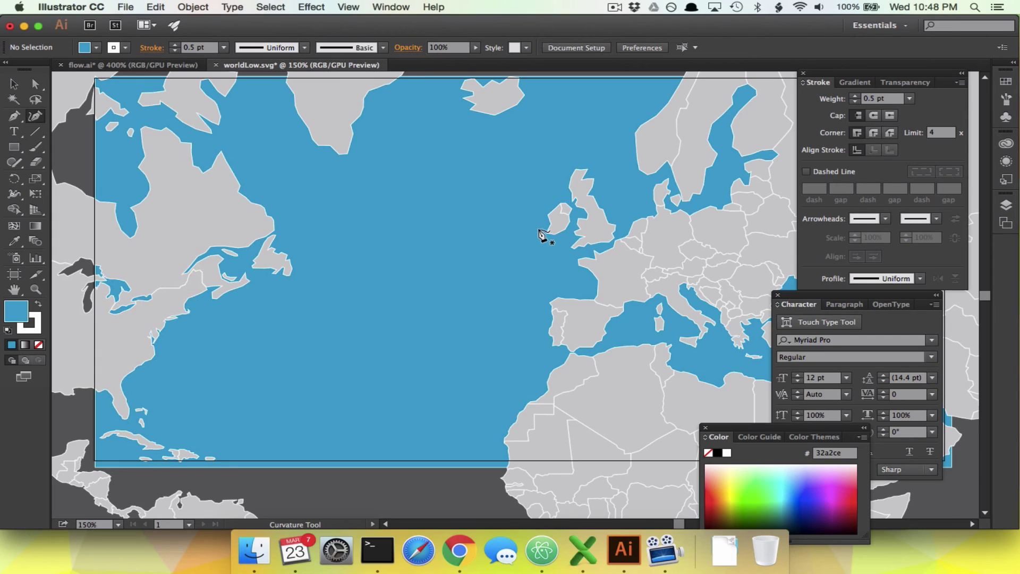
left_click(539, 228)
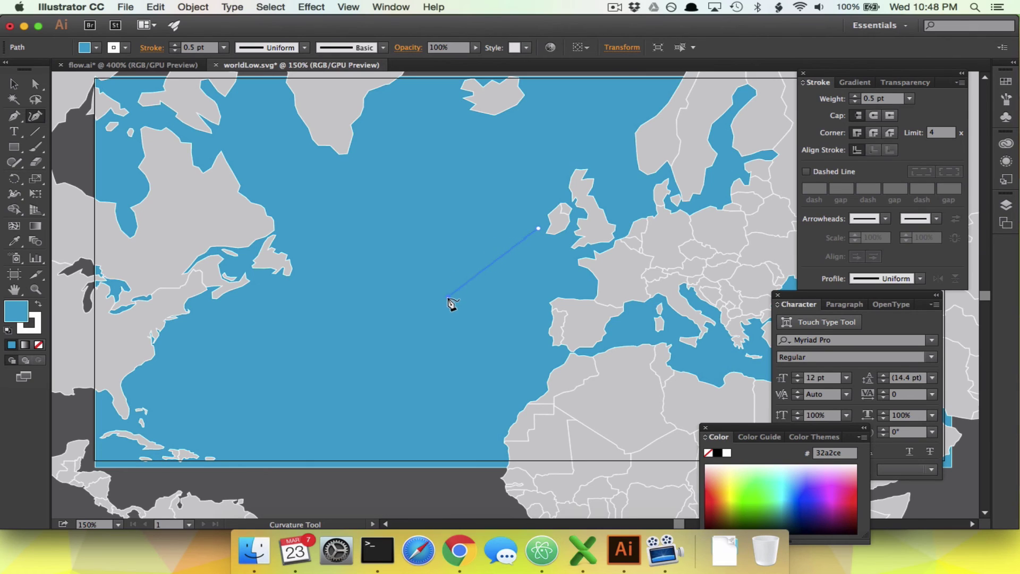
left_click(467, 280)
left_click(285, 330)
left_click(192, 333)
- Delete the blue ocean rectangle from behind the map
left_click(14, 84)
left_click(407, 281)
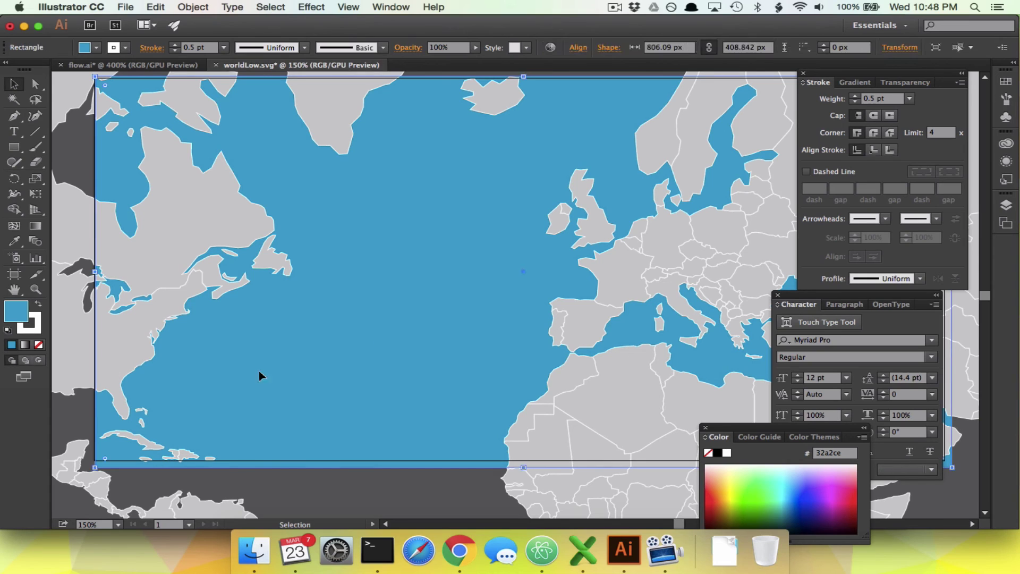
double_click(14, 318)
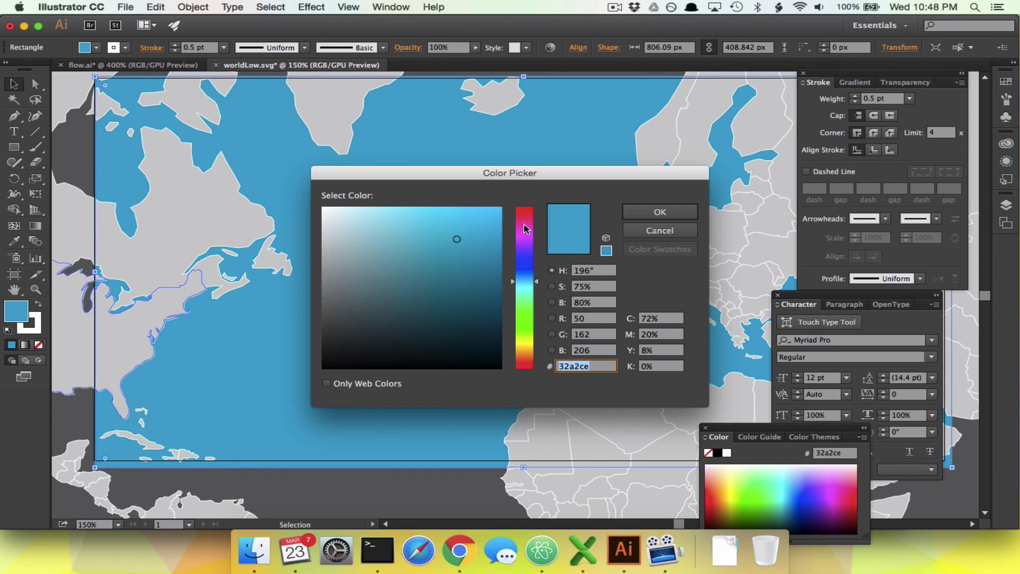
left_click(660, 211)
key("Delete")
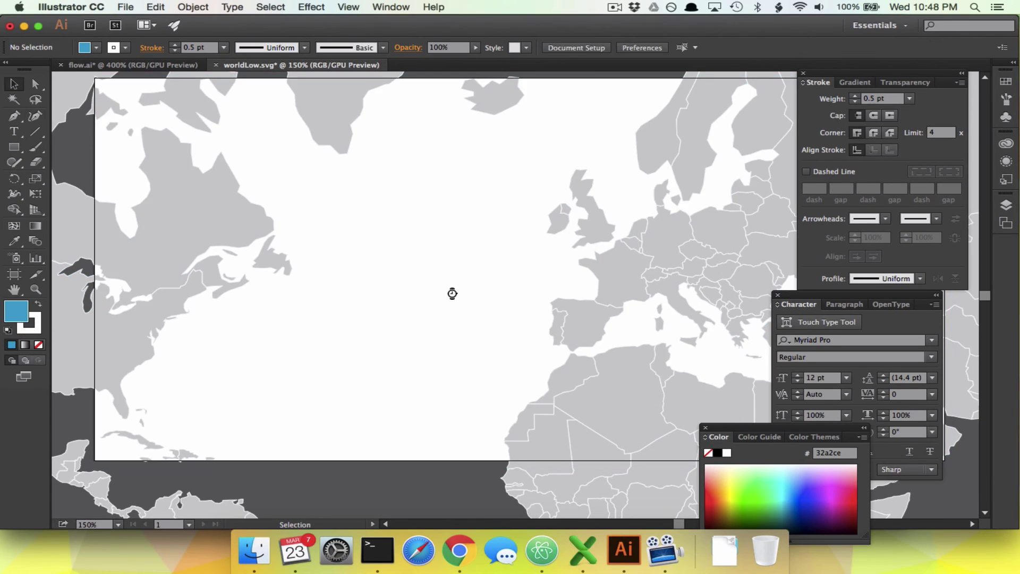
- Draw a four-point curve with the Curvature Tool from just west of Ireland, bowing southward, to the US east coast
left_click(35, 116)
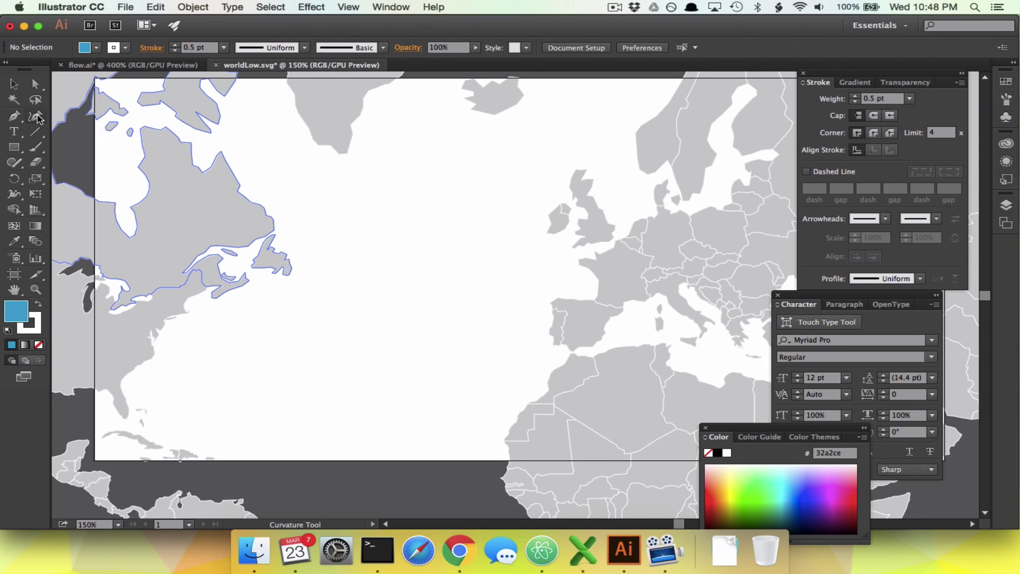
left_click(539, 231)
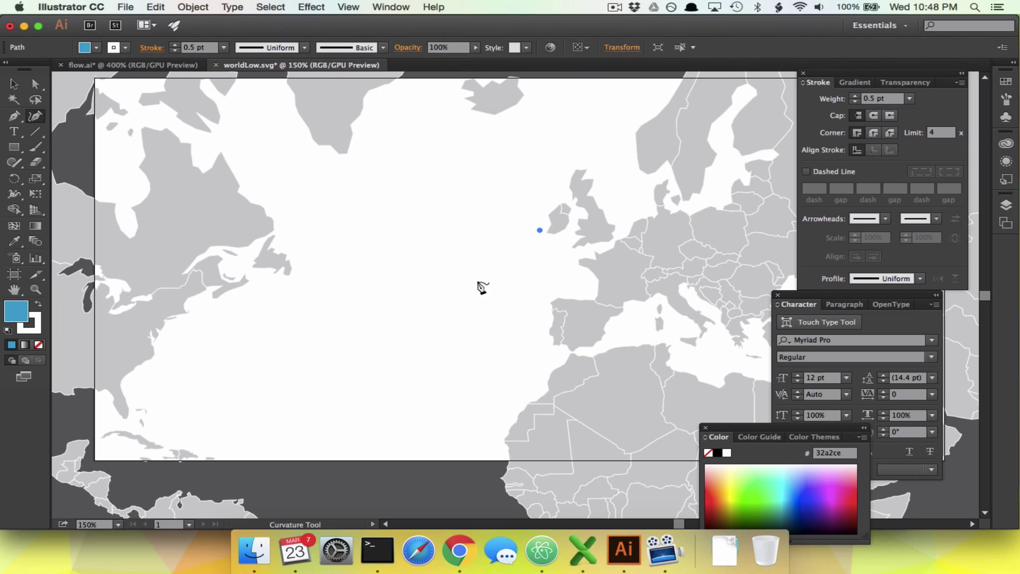
left_click(430, 297)
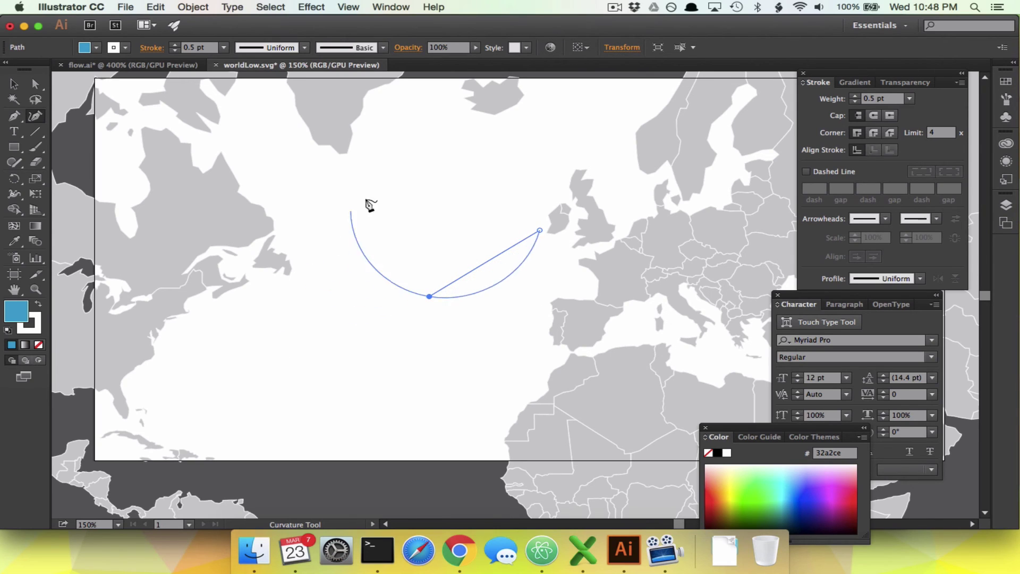
left_click(315, 332)
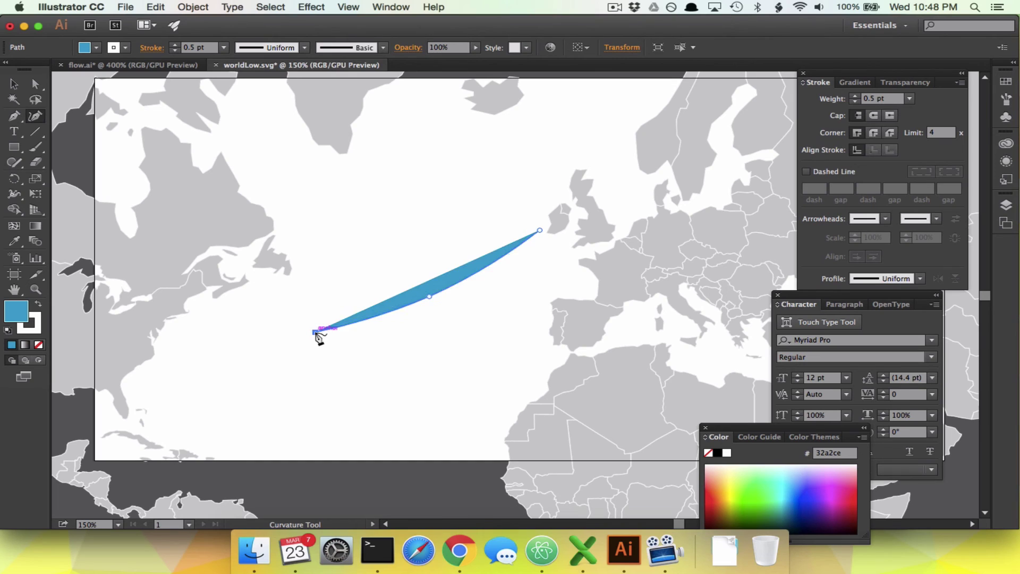
left_click(176, 333)
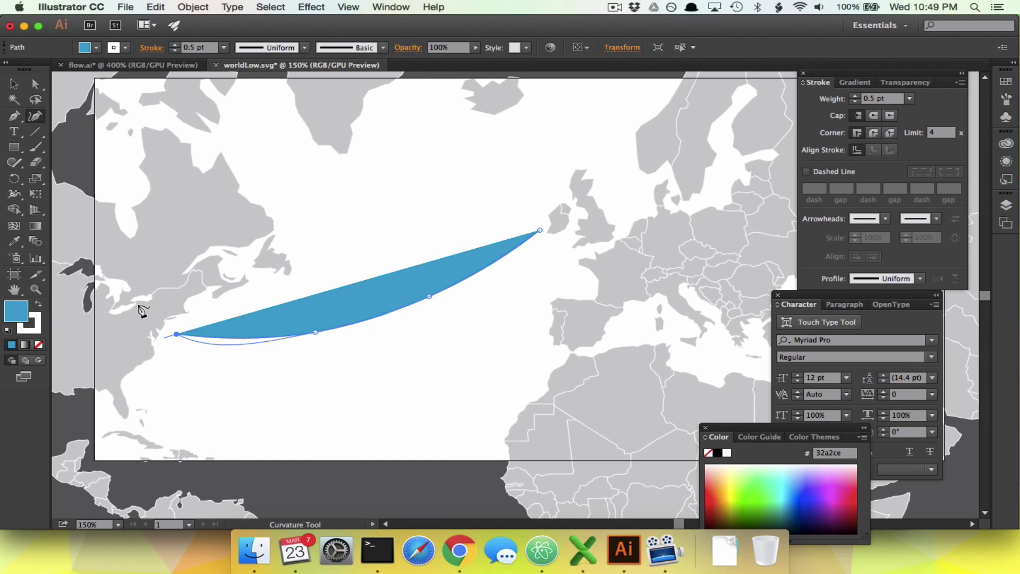
- Set the fill of the Ireland–US curve to none
left_click(14, 84)
left_click(277, 316)
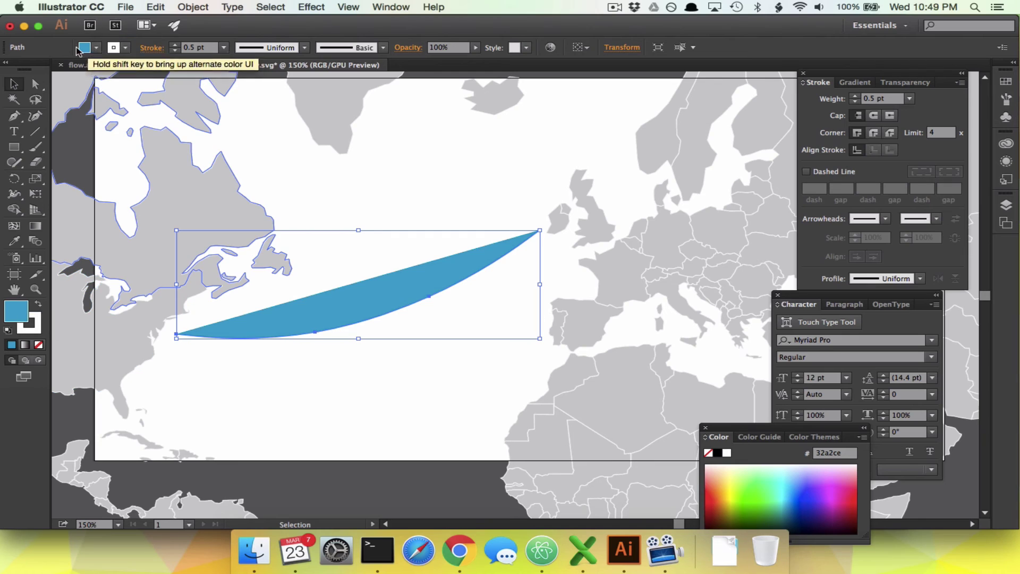
left_click(97, 49)
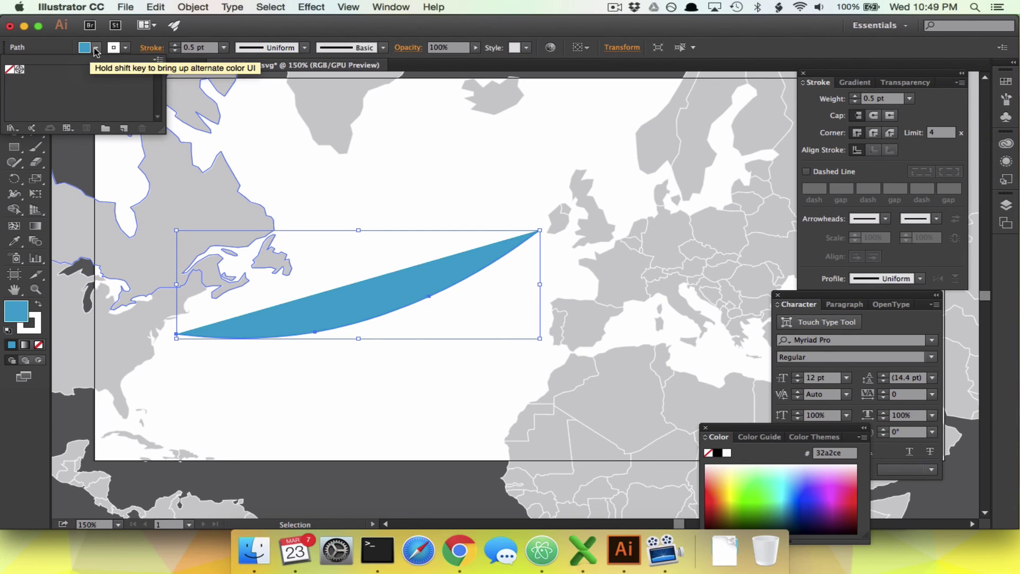
left_click(10, 70)
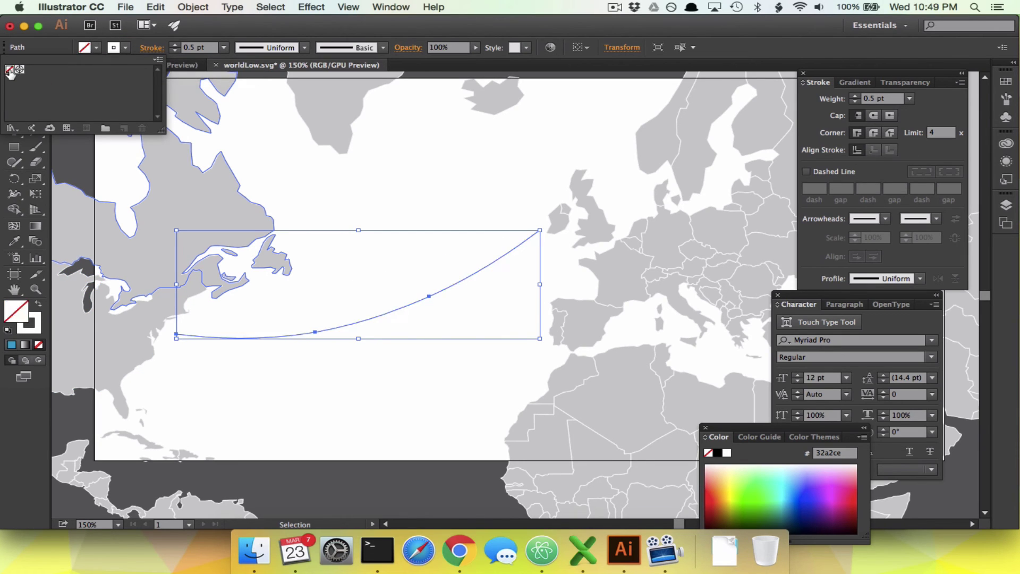
- Give the Ireland–US curve a black 000000 stroke with a weight of 4 pt, and deselect it
left_click(125, 49)
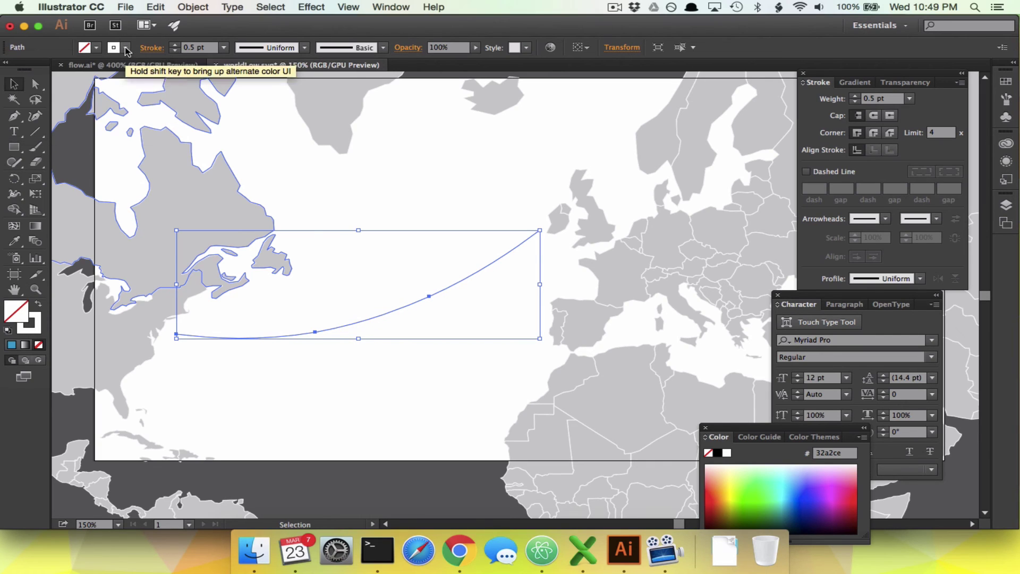
left_click(126, 48, "shift")
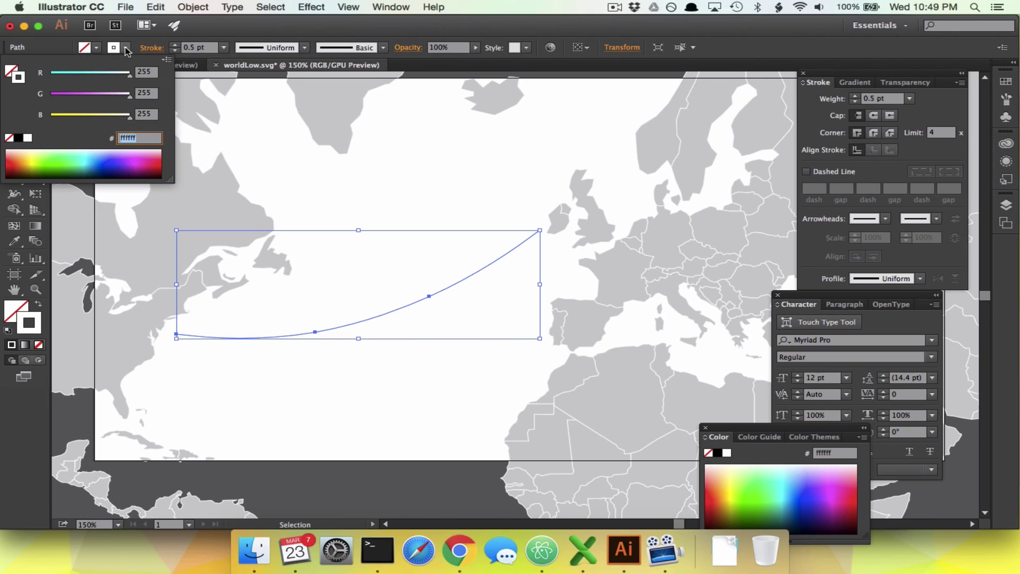
left_click(18, 138)
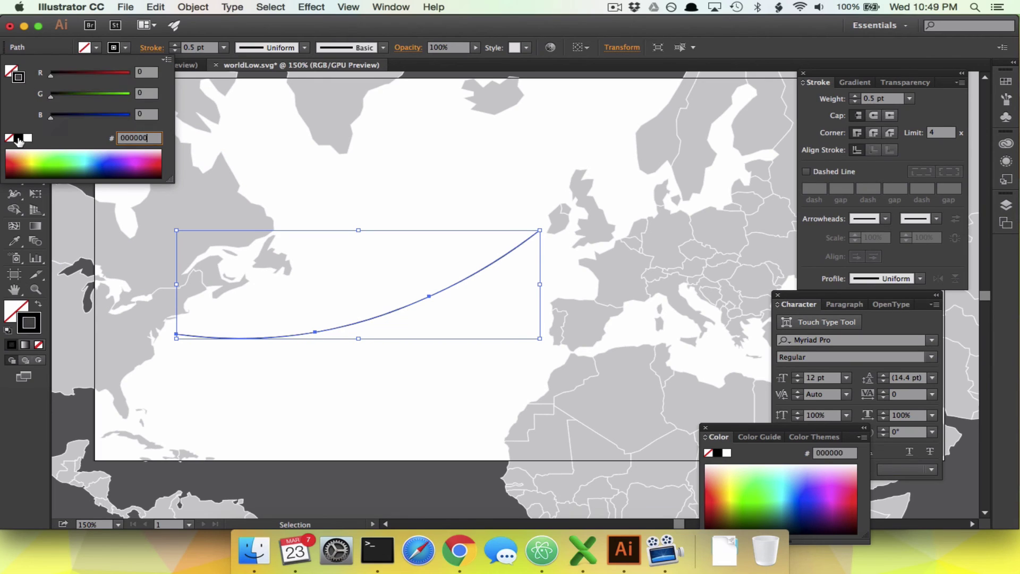
left_click(175, 45)
left_click(176, 45)
left_click(175, 45)
left_click(176, 45)
left_click(320, 191)
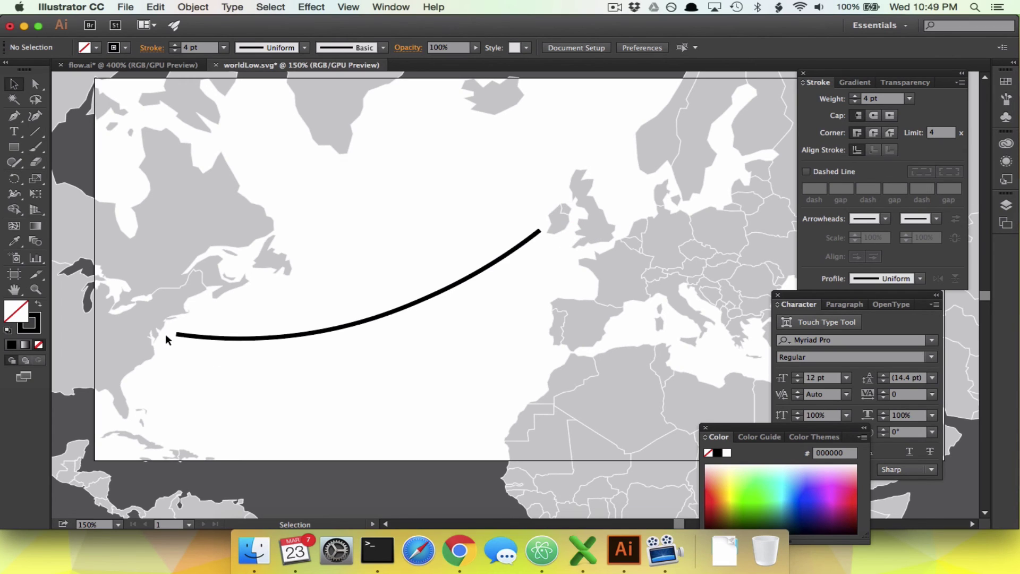
- Draw an open circular loop with the Curvature Tool from northwest of Ireland, over the north of Scotland, ending on Britain's east side
left_click(39, 117)
scroll(467, 205, "right", 3)
scroll(467, 205, "up", 2)
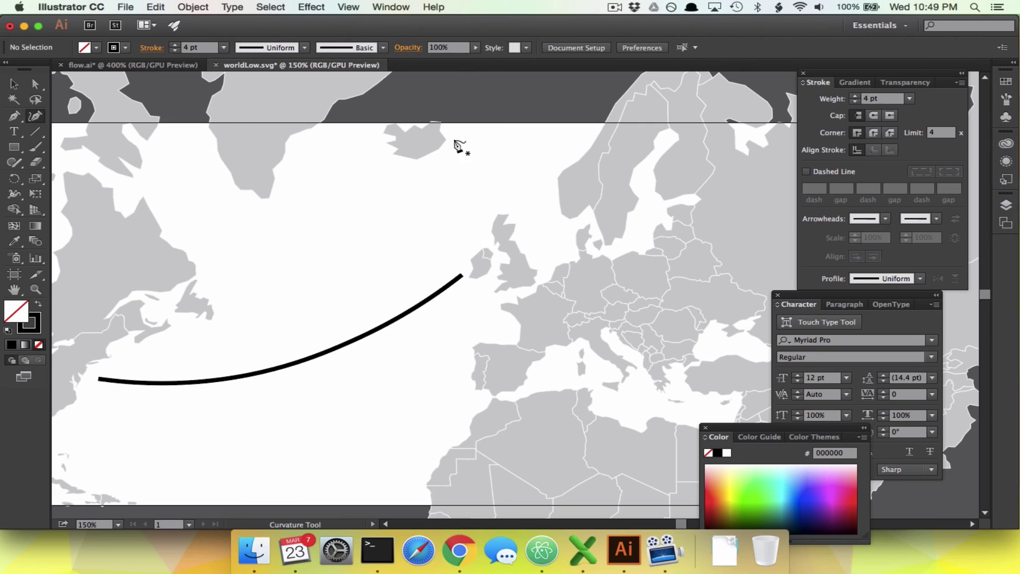
left_click(466, 248)
left_click(443, 187)
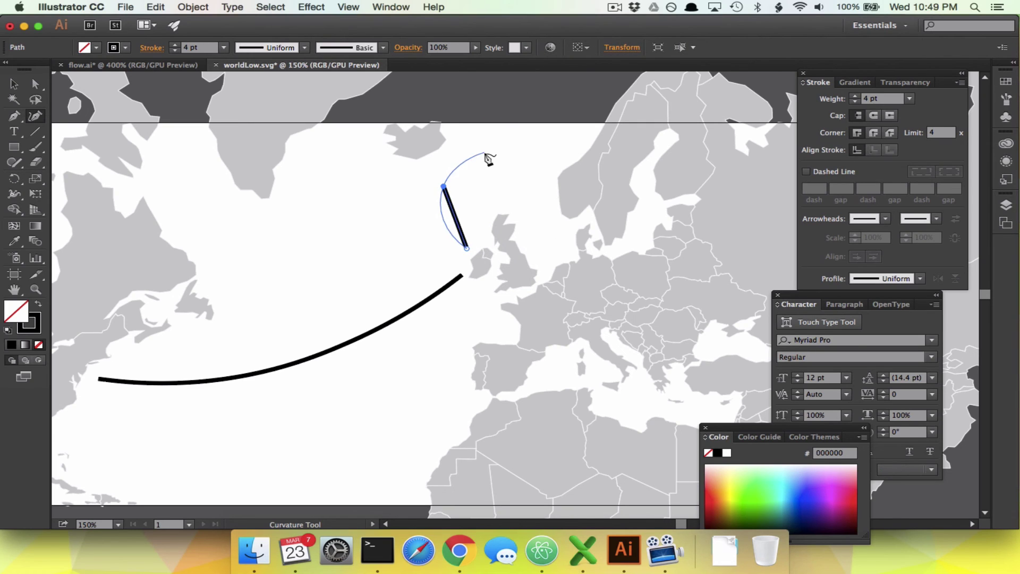
left_click(511, 159)
left_click(551, 210)
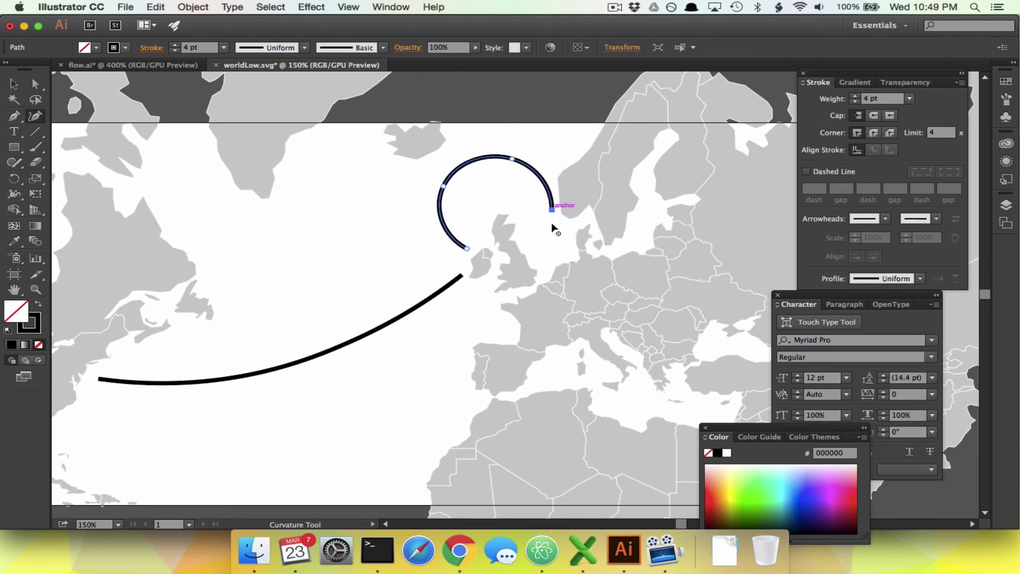
left_click(528, 241)
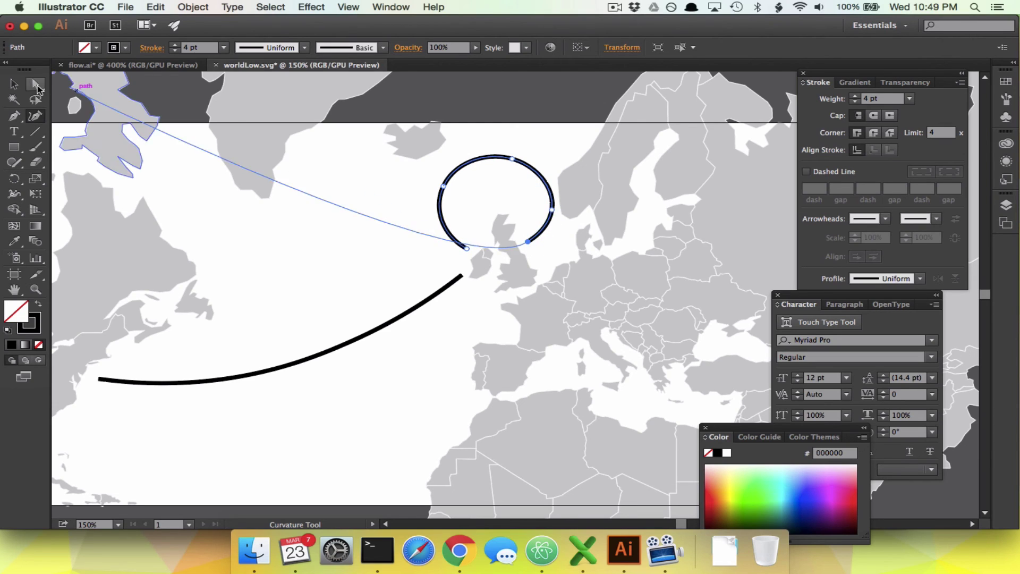
key("Escape")
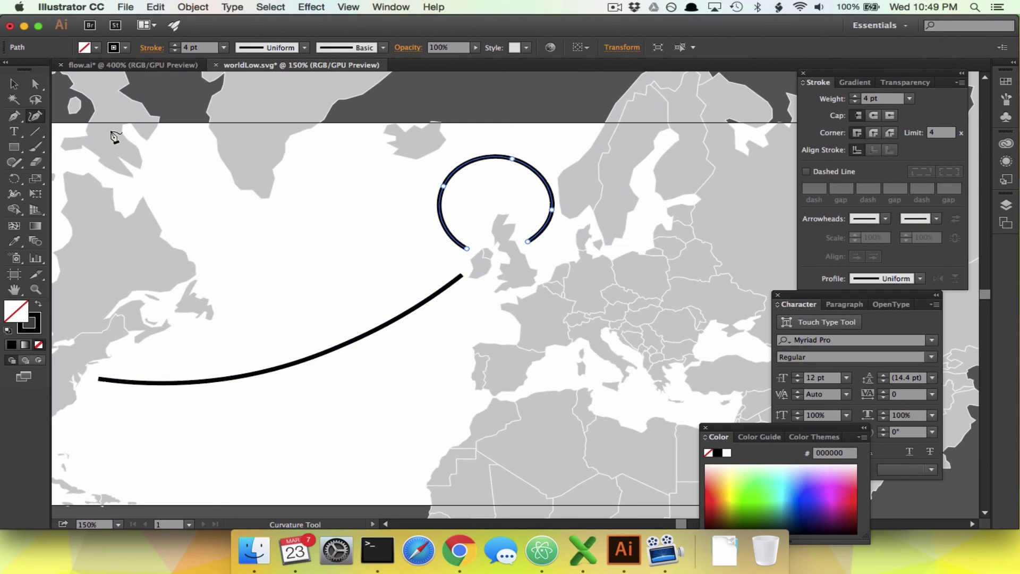
left_click(14, 84)
left_click(360, 319)
- Draw a four-point curve with the Curvature Tool from just southwest of Ireland, south through the Atlantic, ending below the artboard west of Africa
scroll(489, 470, "down", 2)
scroll(488, 470, "right", 2)
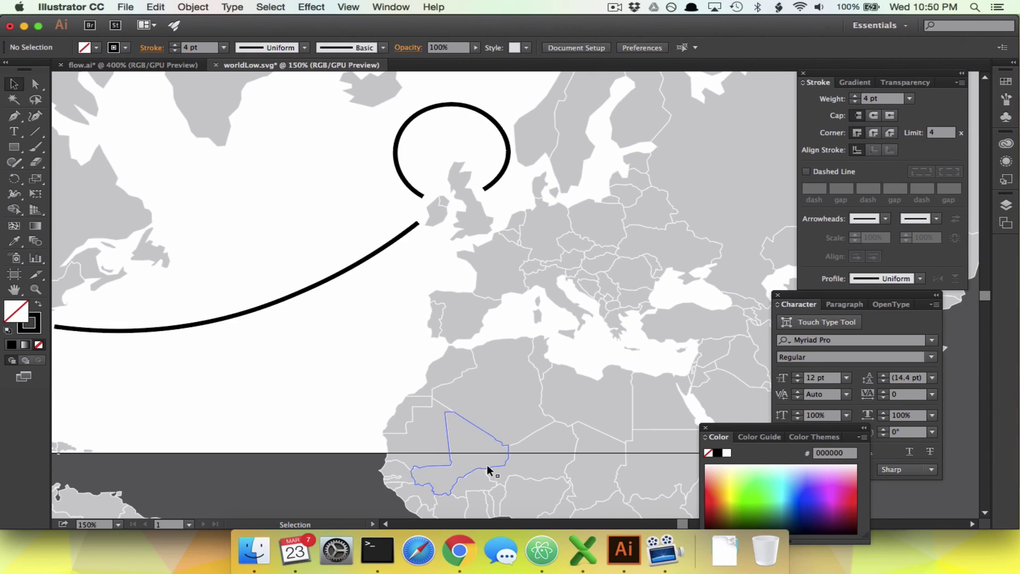
left_click(36, 115)
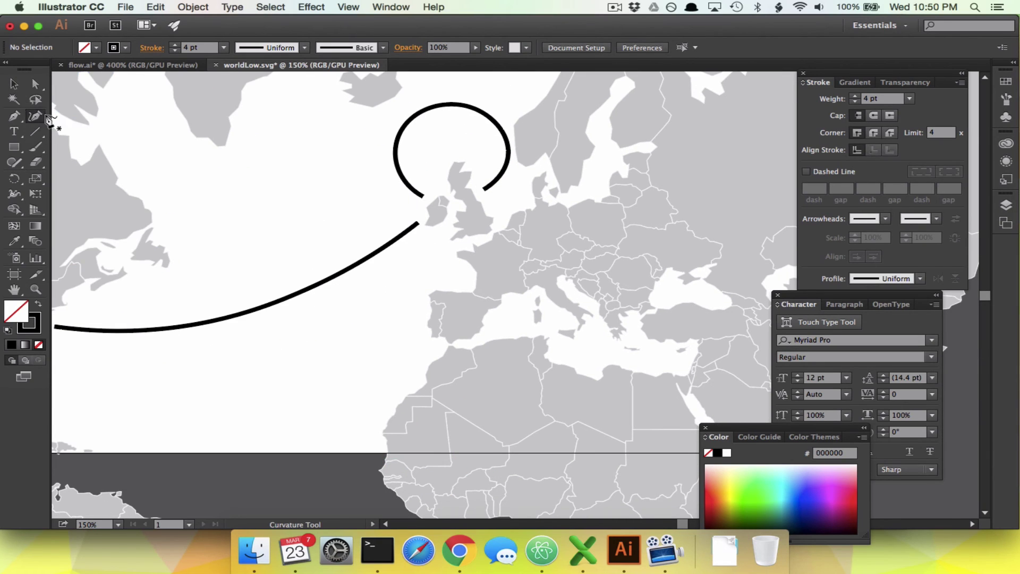
left_click(426, 239)
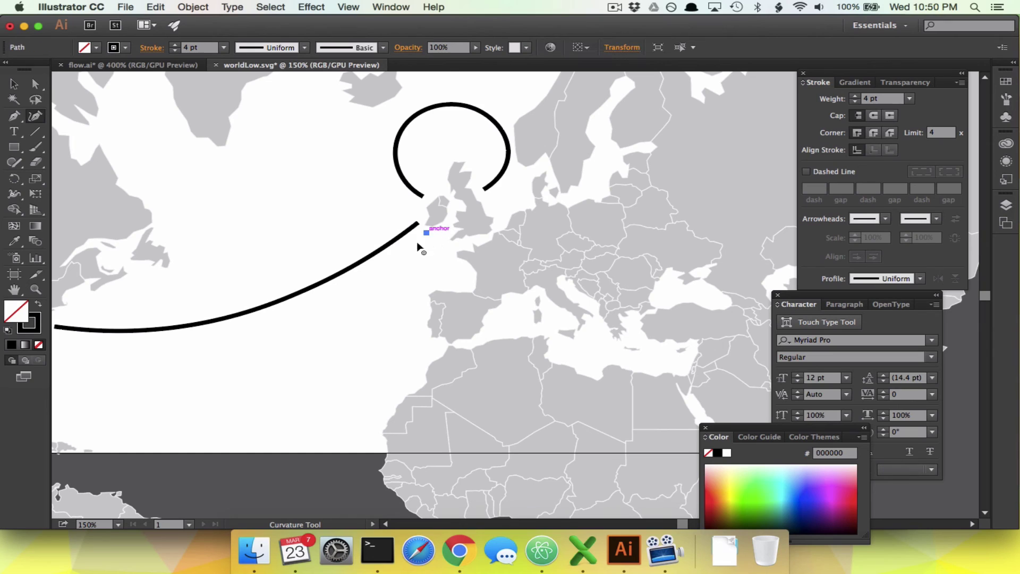
left_click(331, 363)
left_click(302, 477)
left_click(316, 496)
key("Escape")
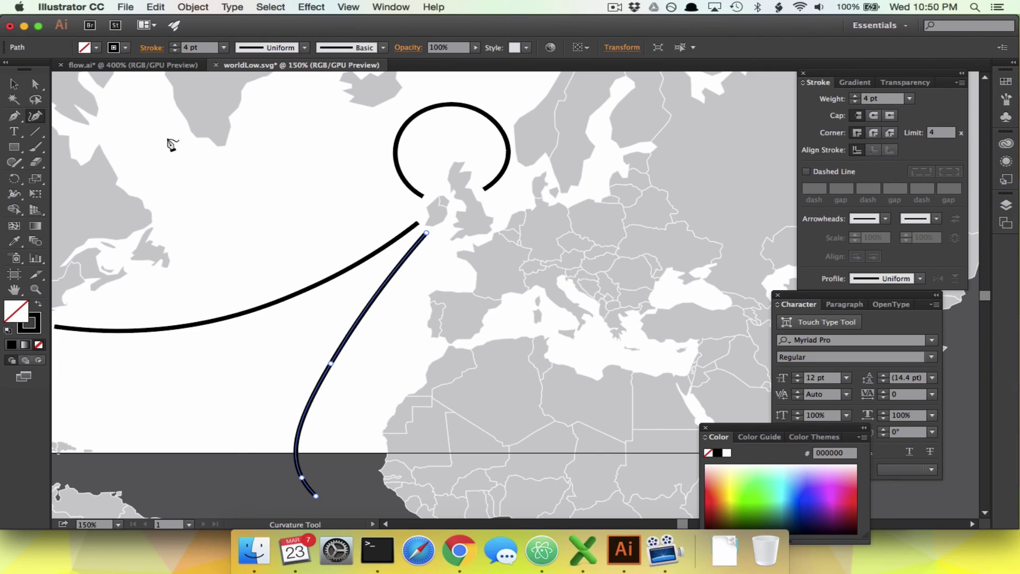
- Draw a four-point curve from just south of Ireland, bowing across the Bay of Biscay and Spain, ending off Italy's west coast
left_click(438, 238)
left_click(451, 281)
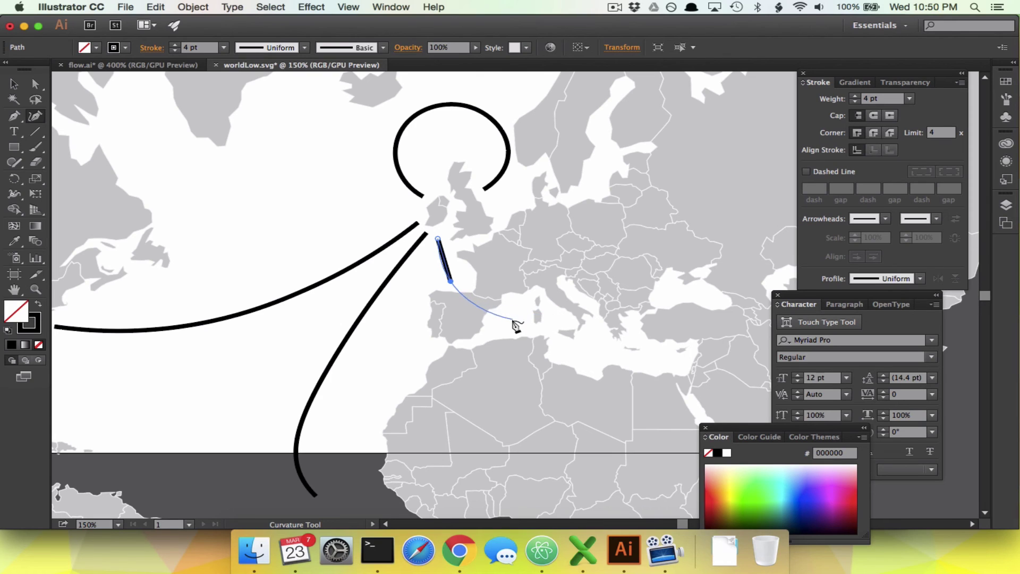
left_click(511, 321)
left_click(549, 309)
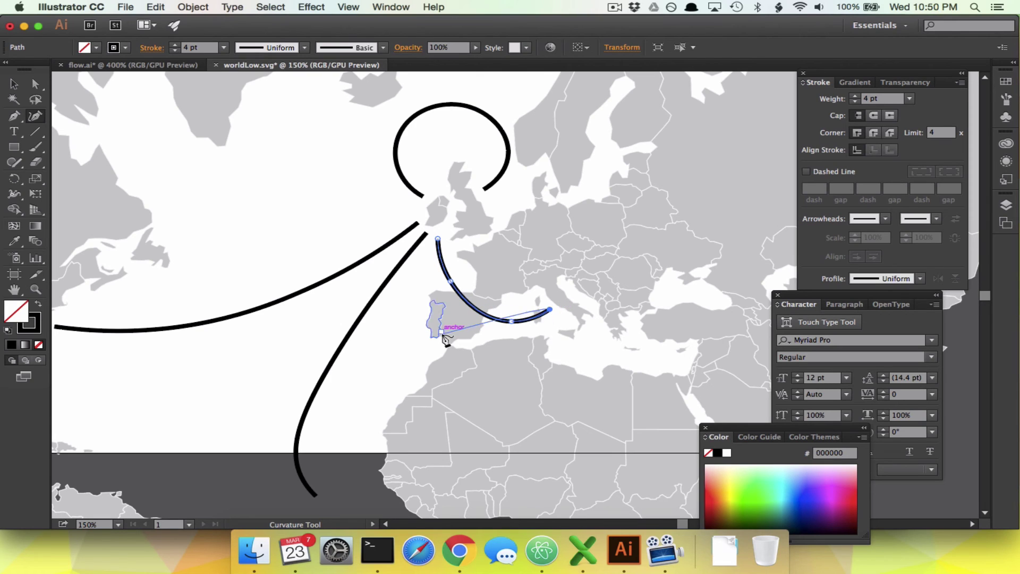
key("Escape")
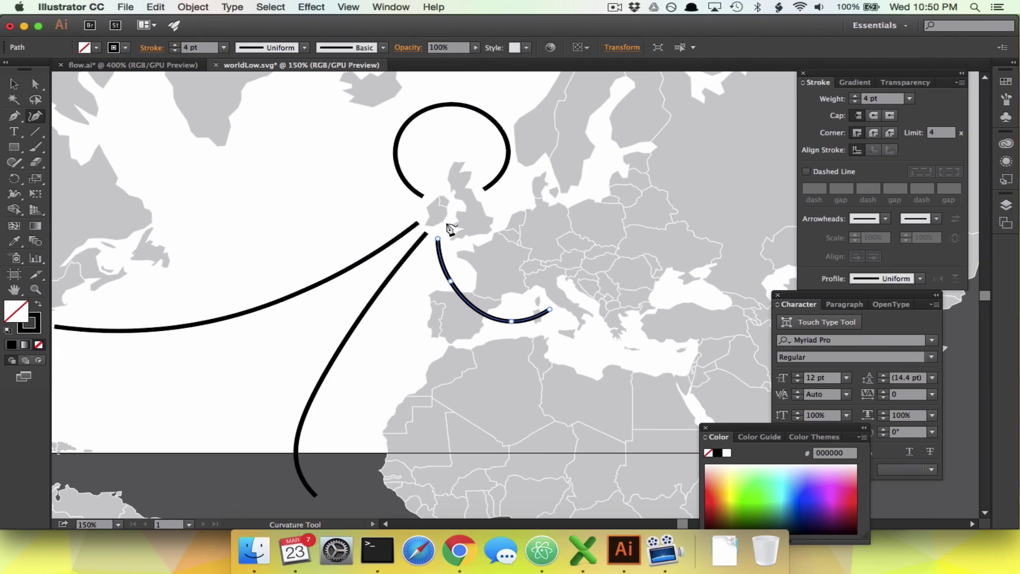
- Draw a three-point curve from just east of Ireland, dipping over northern France and ending in Germany, and deselect it
left_click(449, 222)
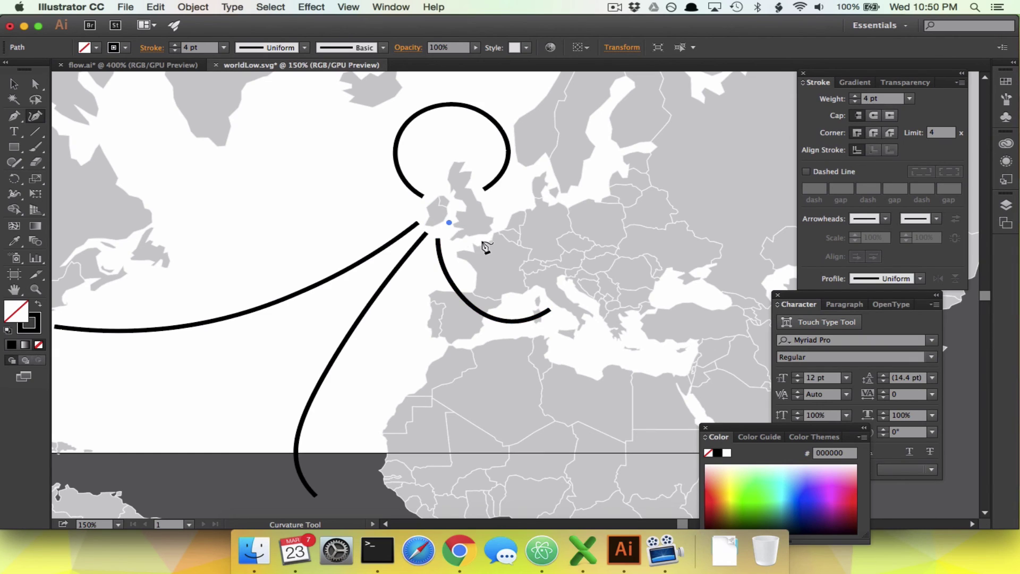
left_click(493, 249)
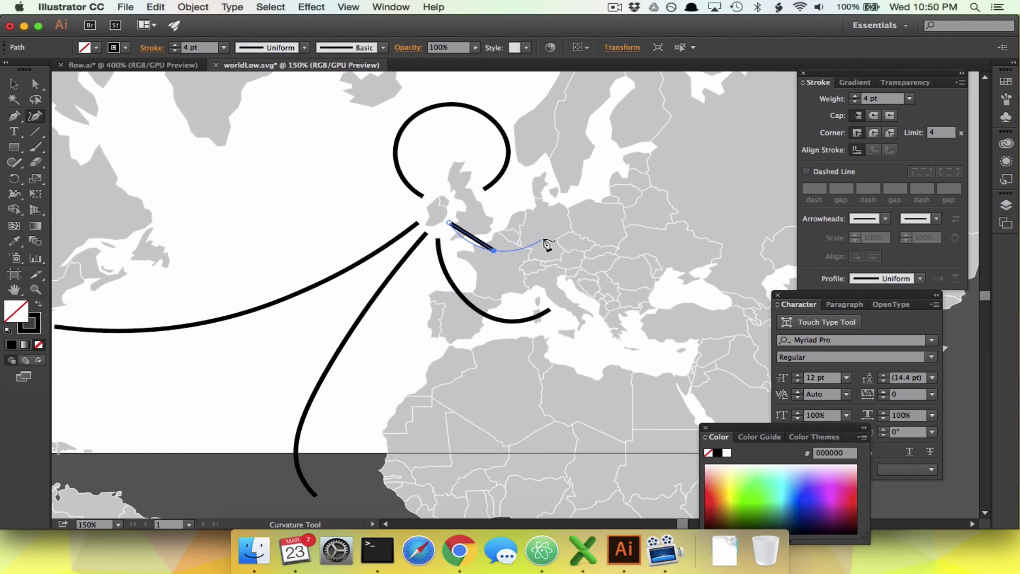
left_click(542, 243)
key("Escape")
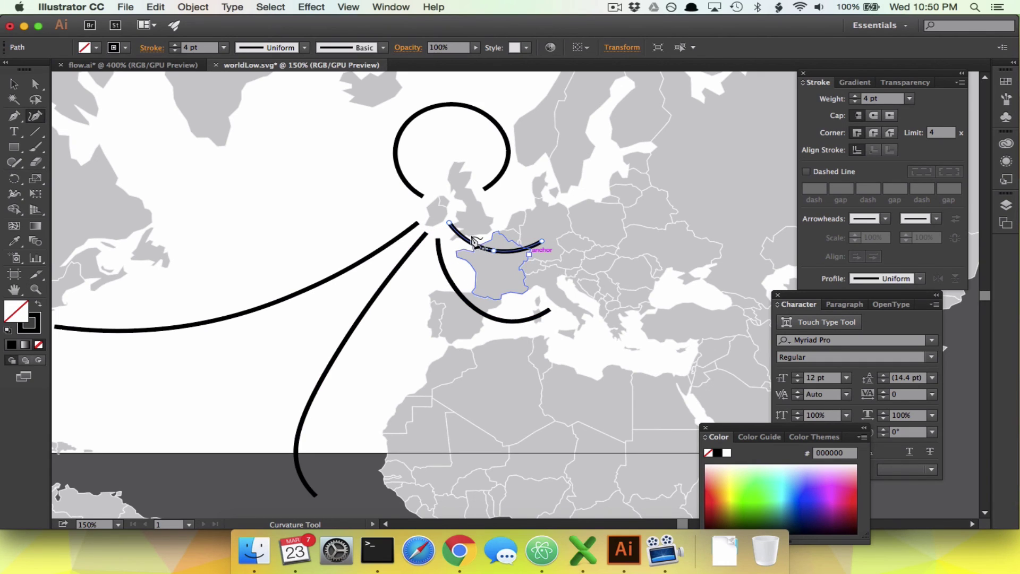
left_click(14, 83)
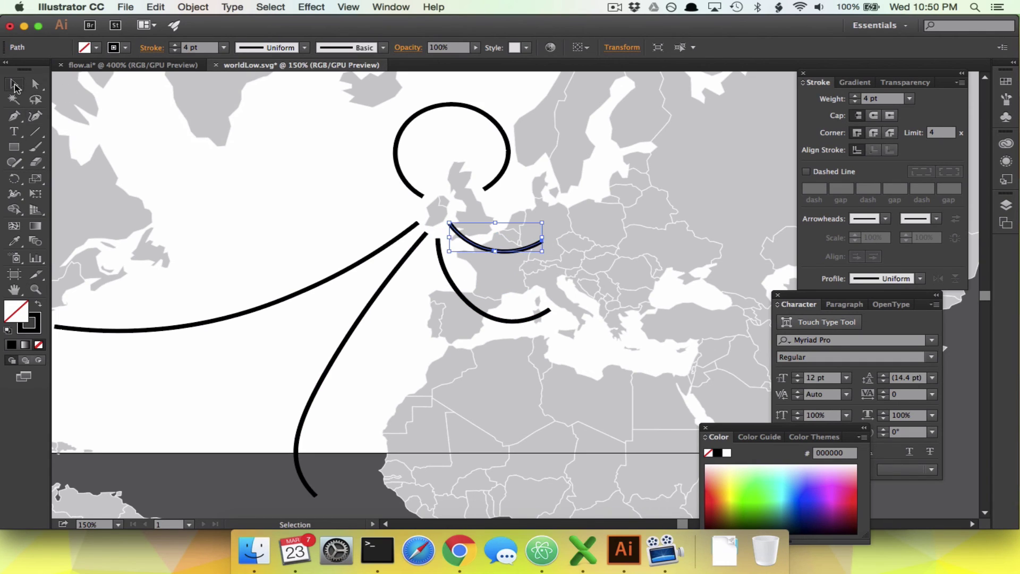
left_click(301, 225)
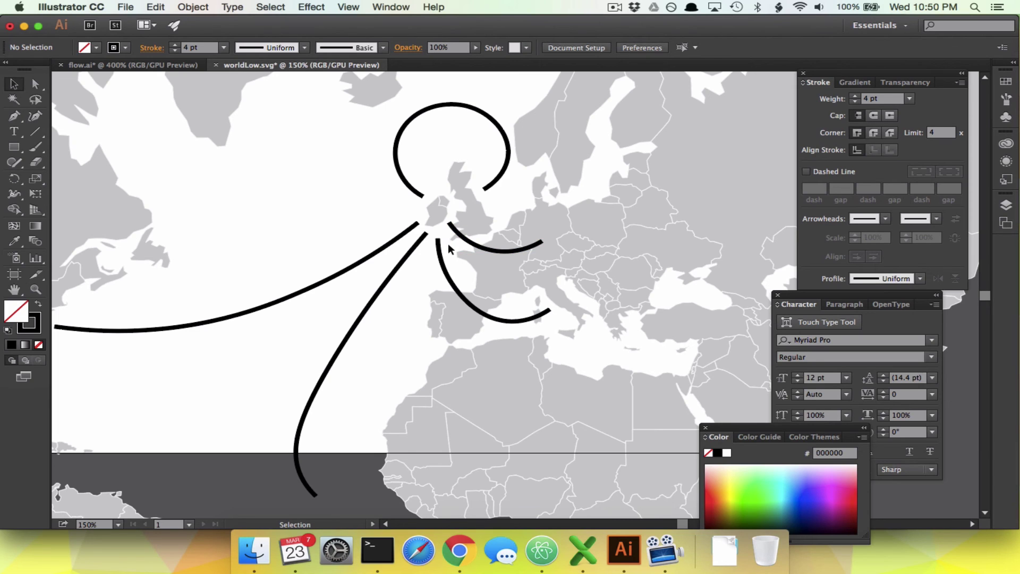
- Close the floating color controls, and examine the finished Irish Exports map in flow.ai as a reference before returning to worldLow.svg
scroll(232, 272, "left", 3)
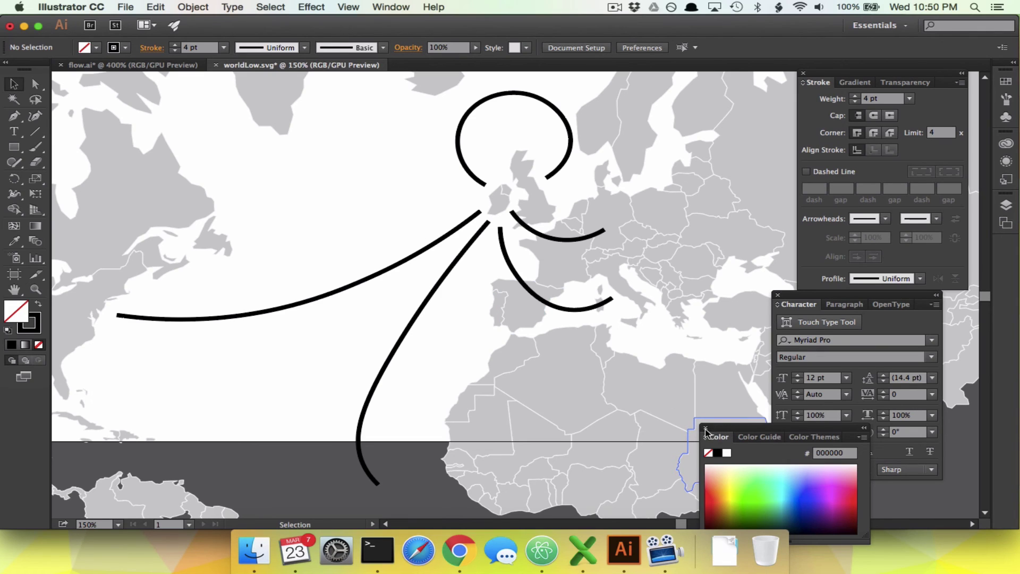
left_click(705, 429)
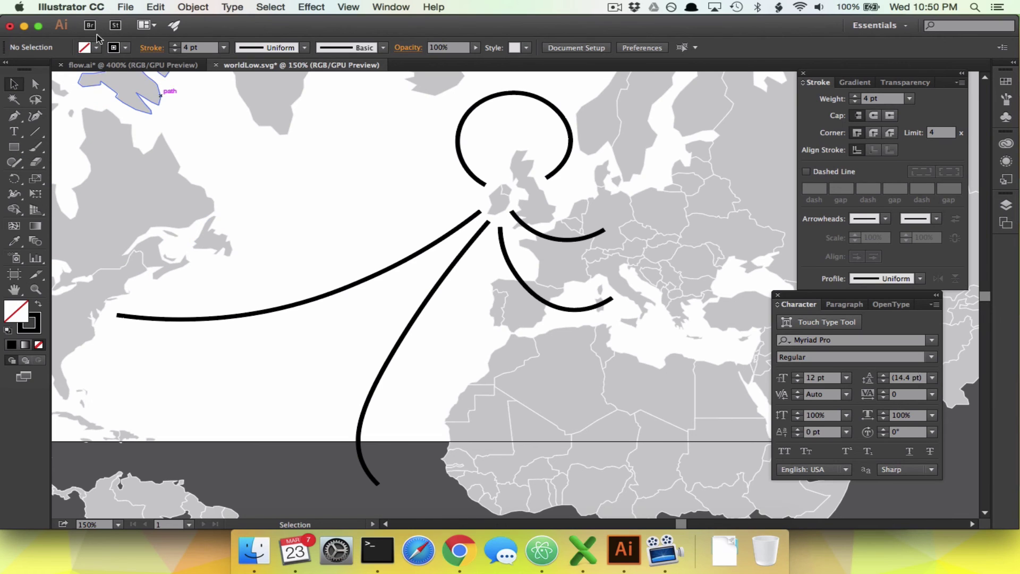
left_click(118, 65)
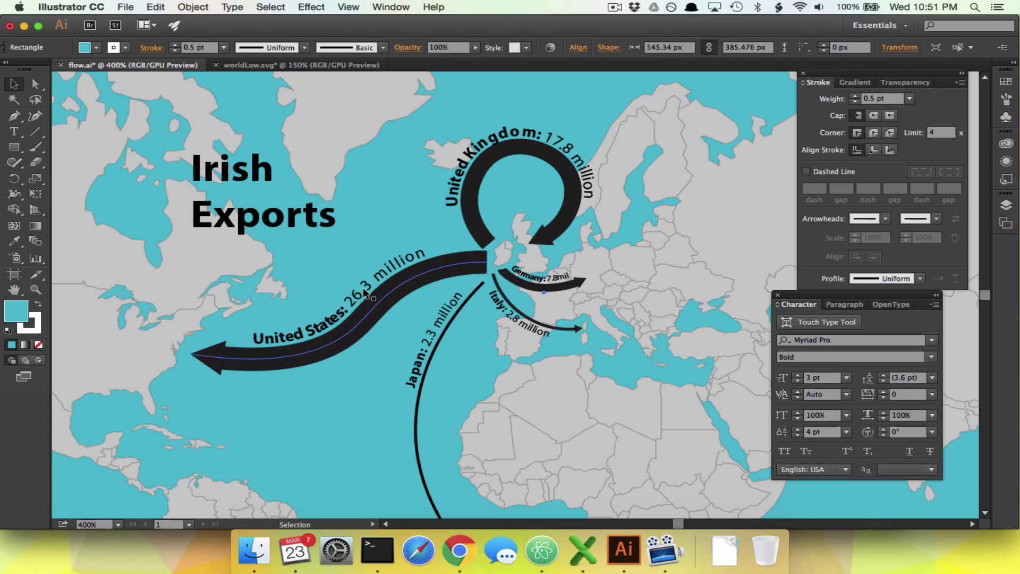
left_click(307, 65)
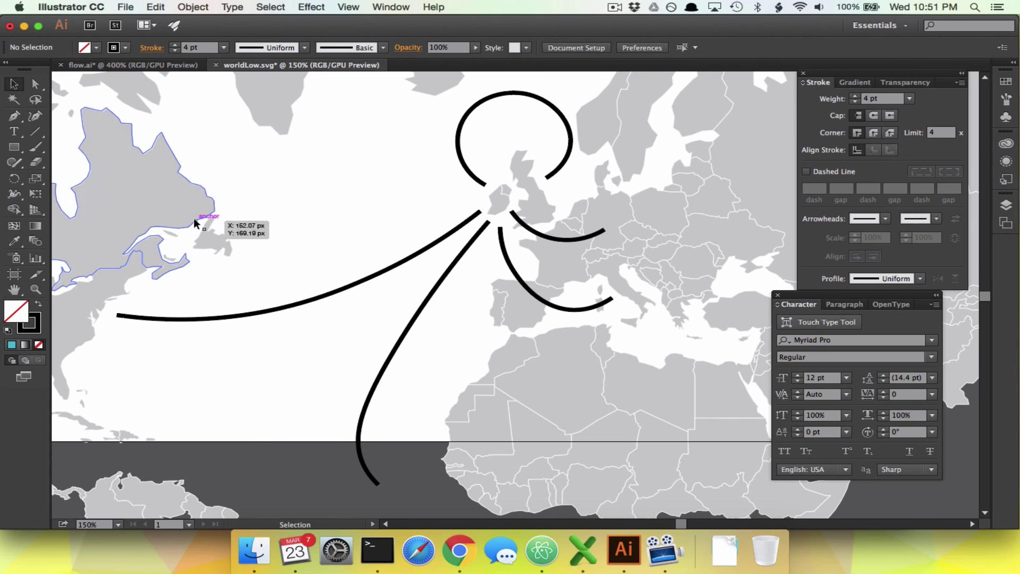
- Add two anchor points to the Ireland–US curve, pulling the western one south and the middle one north
left_click(33, 115)
left_click(298, 305)
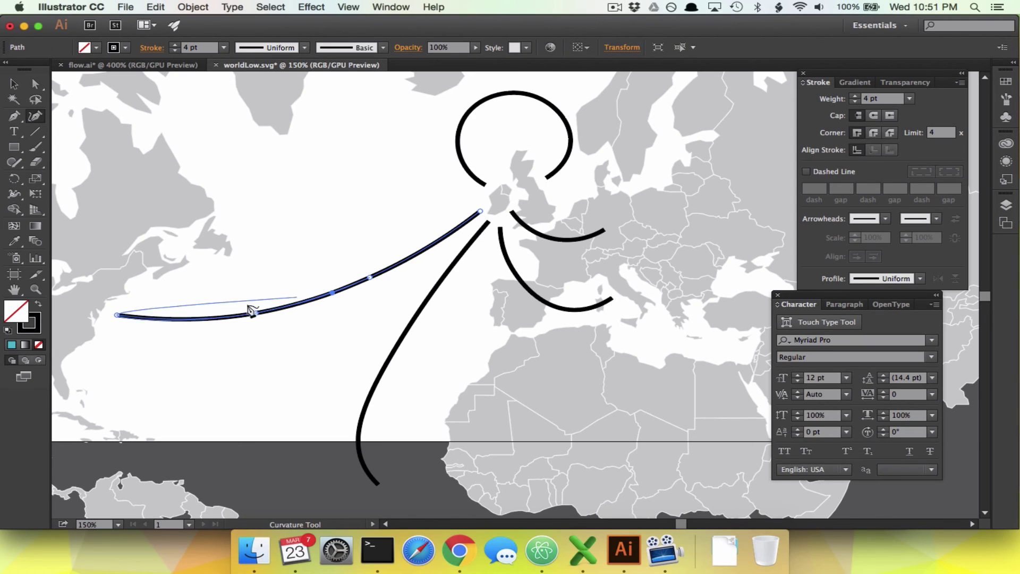
left_click(178, 319)
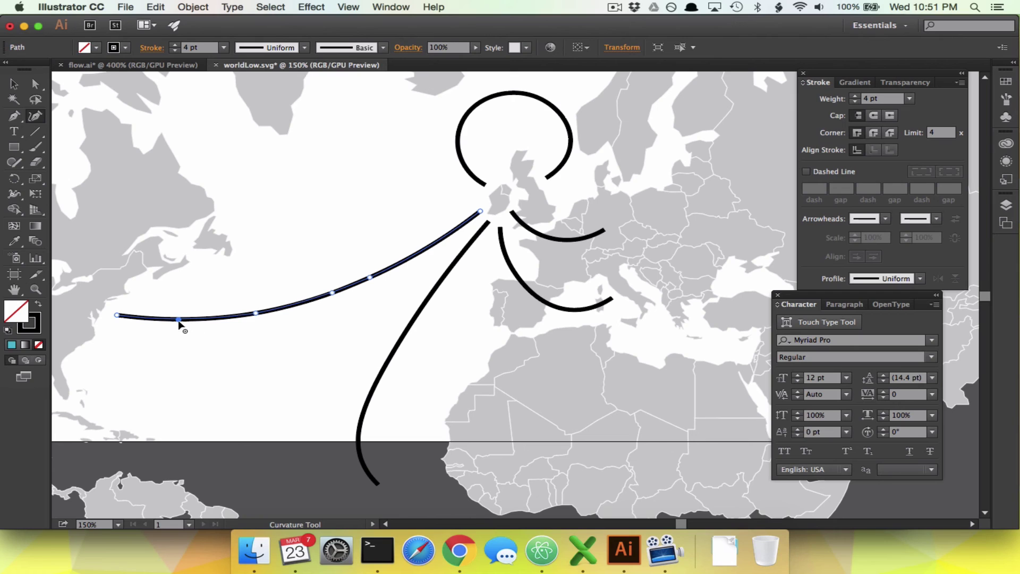
left_click_drag(178, 319, 162, 348)
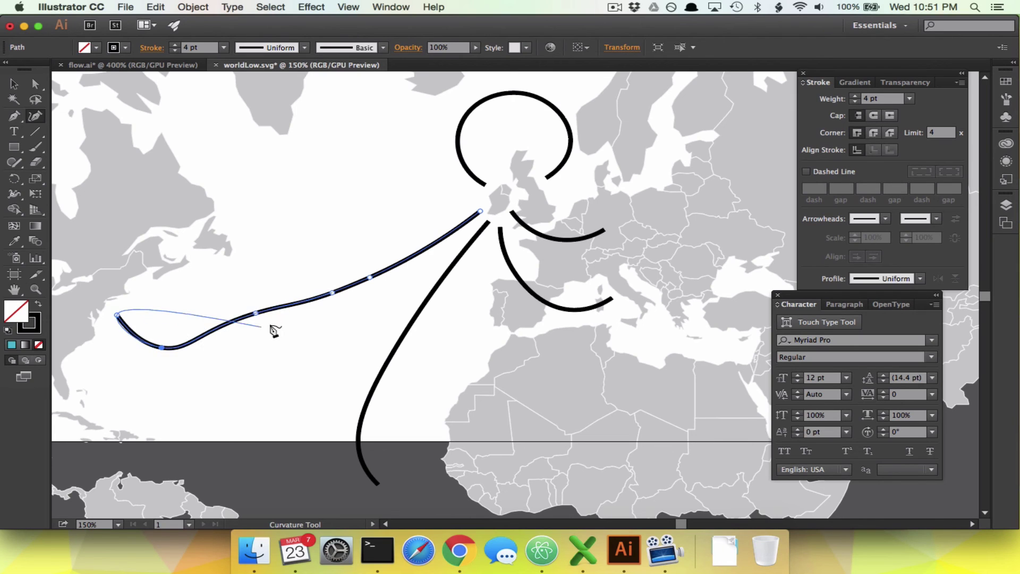
left_click_drag(332, 293, 327, 229)
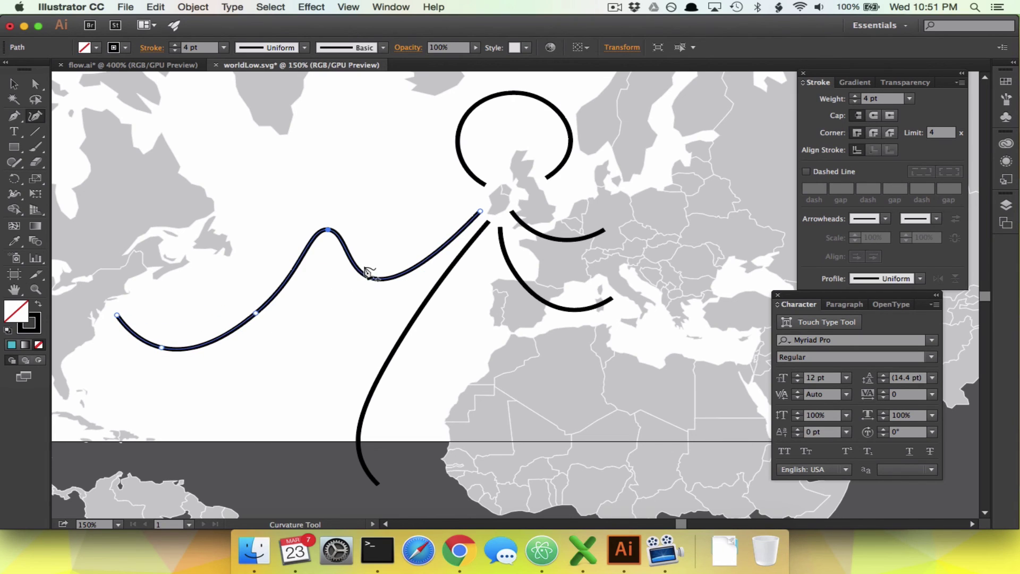
- Move the Ireland–US curve's end and nearest point at Ireland northward, and nudge its mid-Atlantic point north to form a smooth S-shape
left_click_drag(368, 279, 397, 202)
left_click_drag(480, 210, 479, 201)
left_click_drag(397, 202, 396, 198)
mouse_move(255, 312)
left_mouse_down()
mouse_move(241, 302)
mouse_move(250, 296)
left_mouse_up()
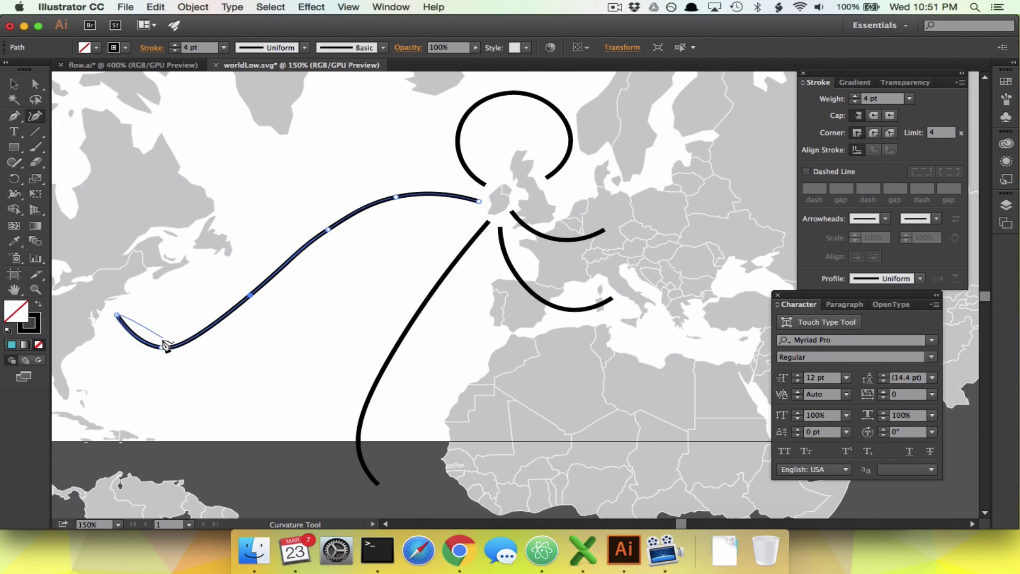
- Flatten the dip of the Ireland–US curve near the US coast, and add an anchor point on its rising middle section
left_click_drag(162, 348, 185, 313)
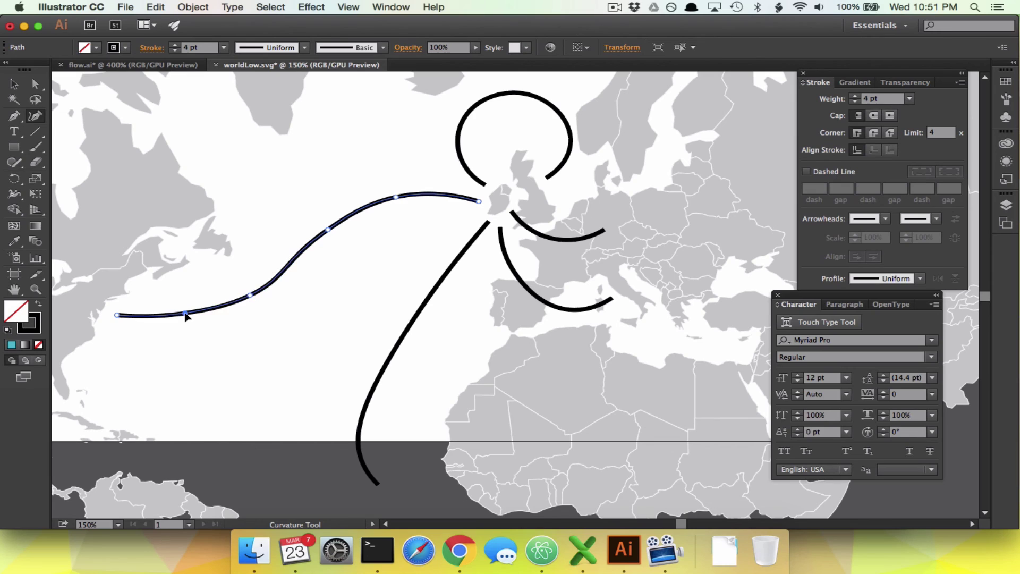
left_click_drag(253, 297, 240, 293)
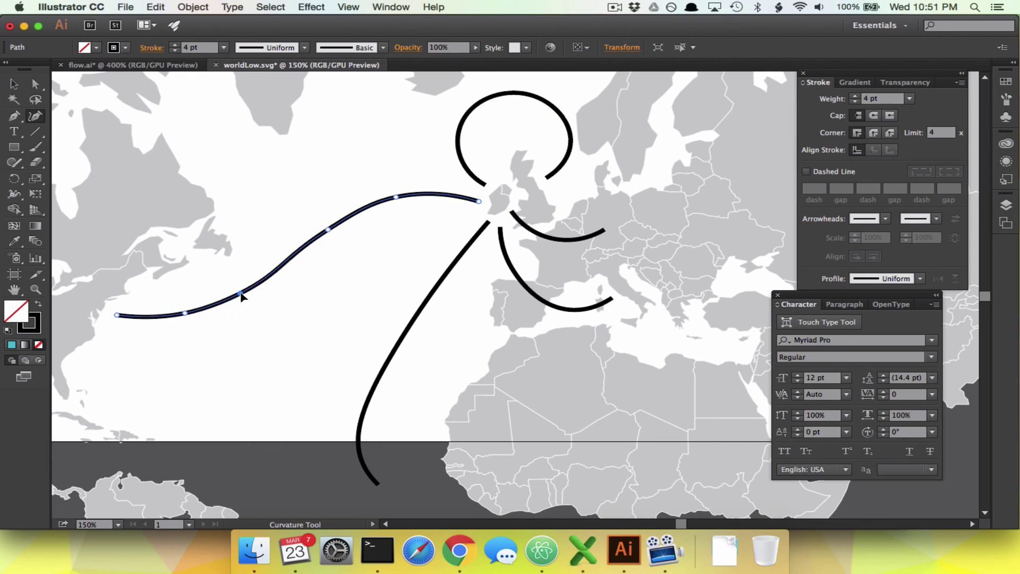
mouse_move(283, 264)
left_mouse_down()
mouse_move(289, 323)
mouse_move(300, 267)
mouse_move(282, 278)
mouse_move(287, 263)
left_mouse_up()
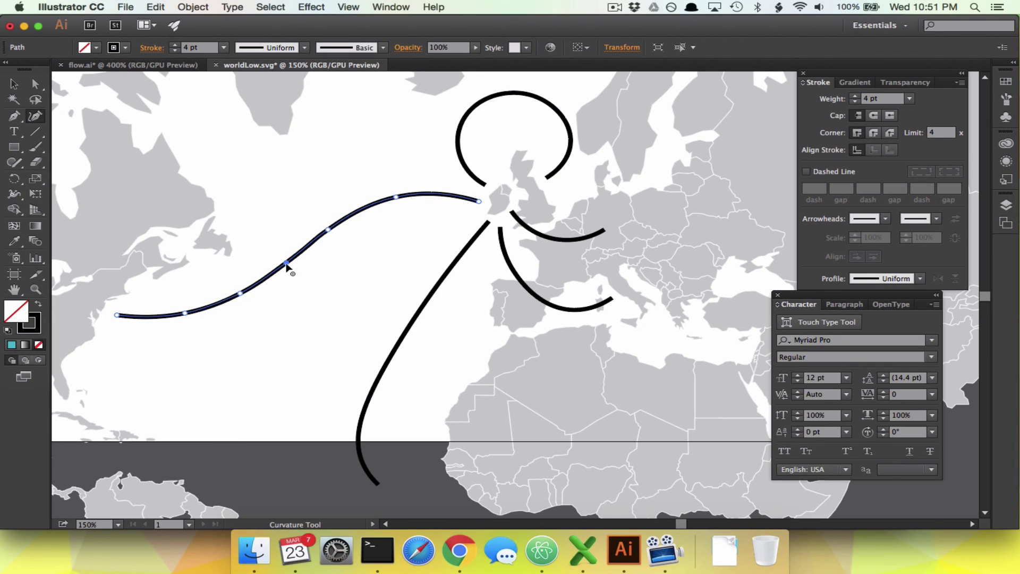
- Place the text "Be able to type on" along the Ireland–US curve with the Type tool, and select that text
left_click(15, 131)
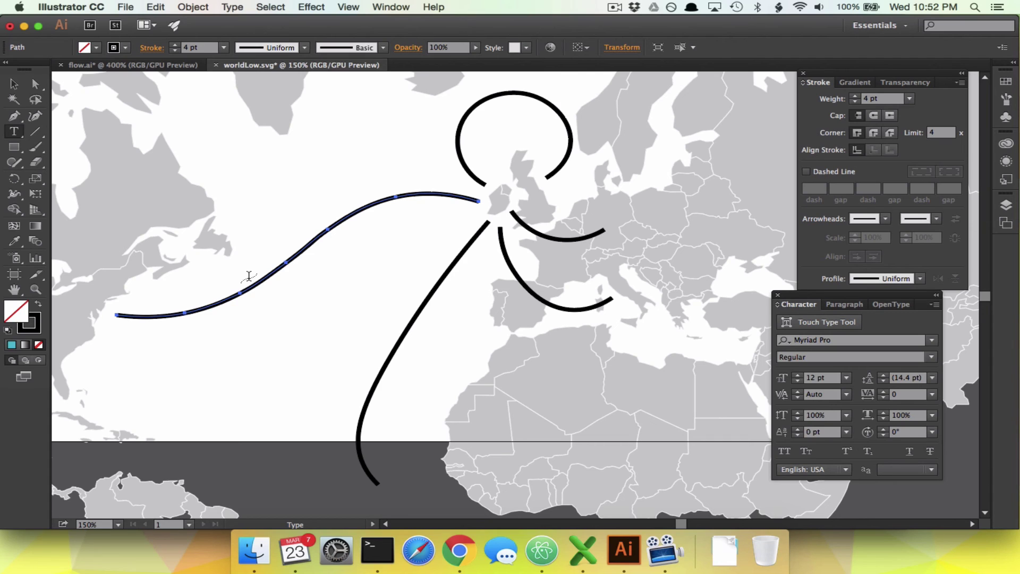
left_click(223, 290)
type("Be able to type")
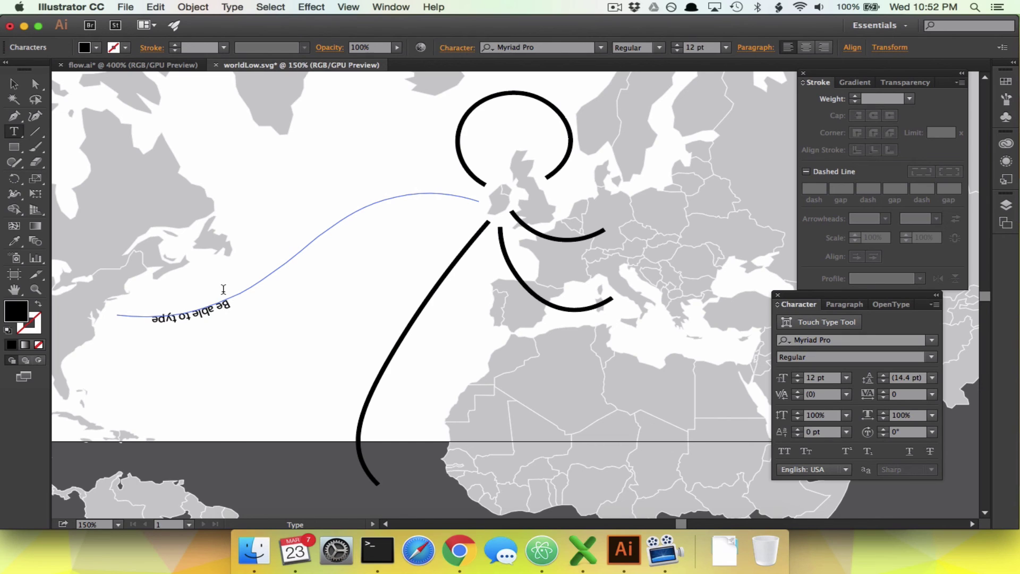
type("h")
key("Escape")
left_click(145, 319)
left_click_drag(231, 304, 128, 319)
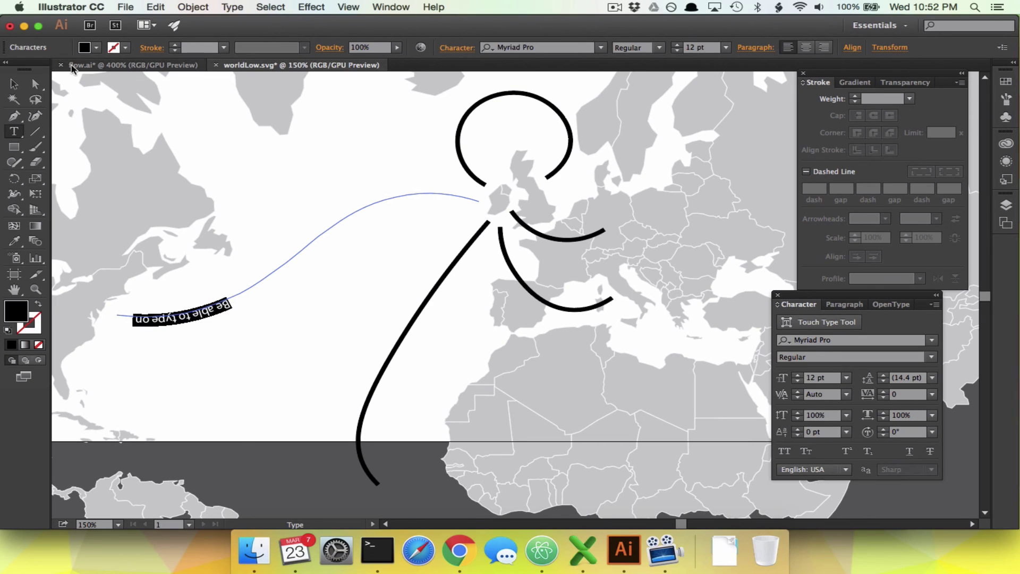
- Flip the text on the Ireland–US path in Type on a Path Options, with Preview enabled
left_click(14, 83)
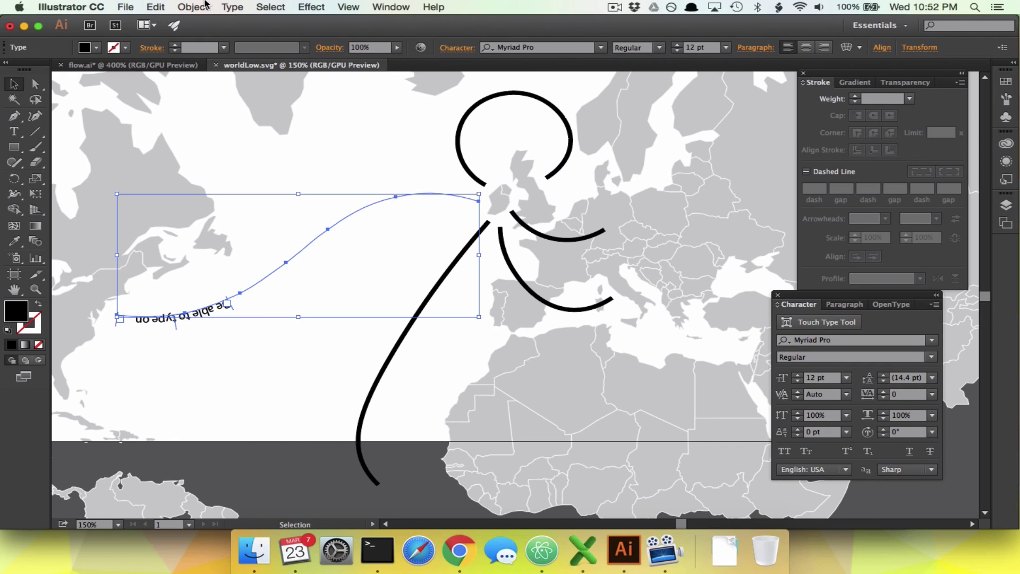
left_click(232, 7)
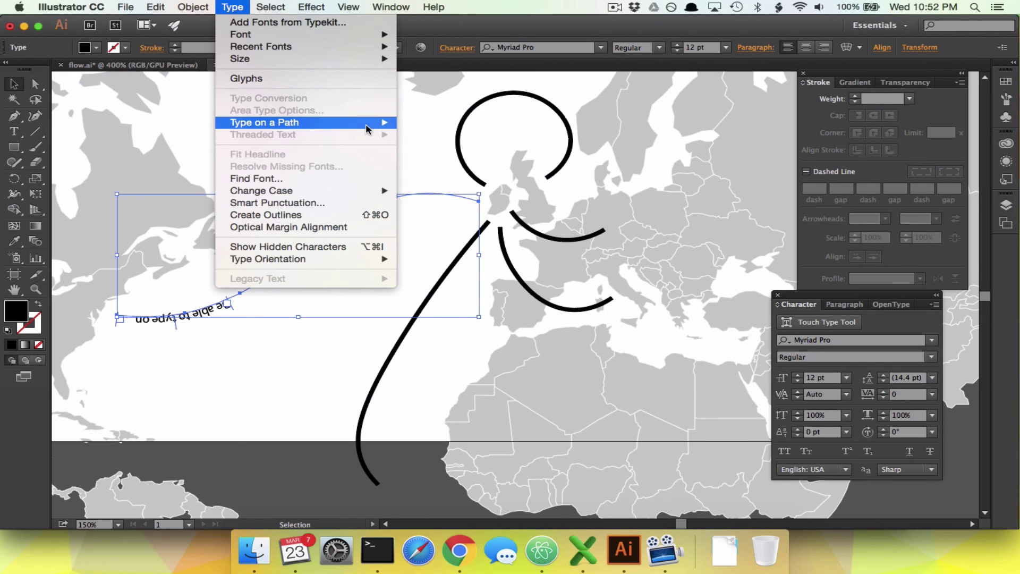
mouse_move(367, 127)
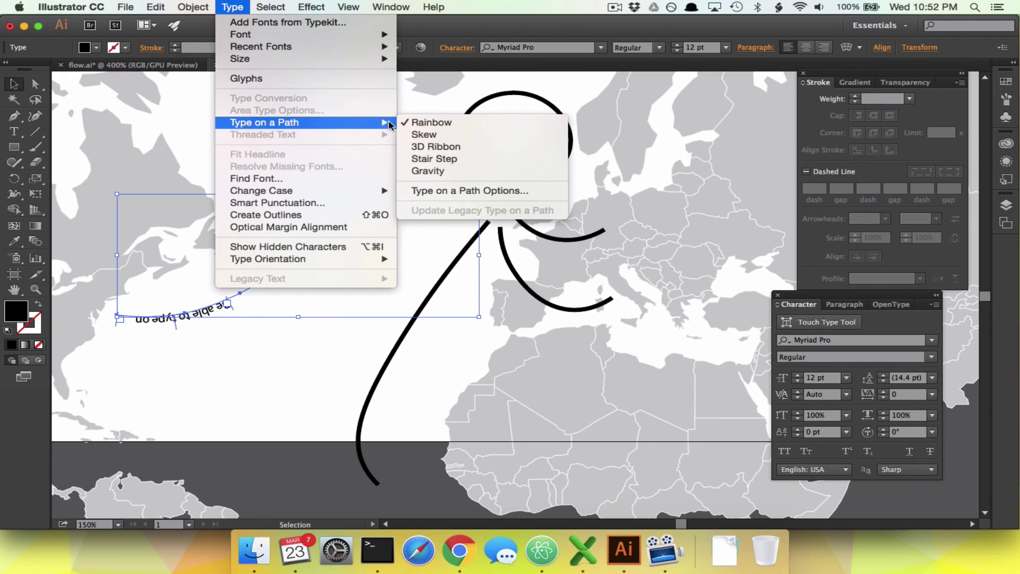
left_click(520, 191)
left_click_drag(454, 271, 415, 276)
left_click(536, 308)
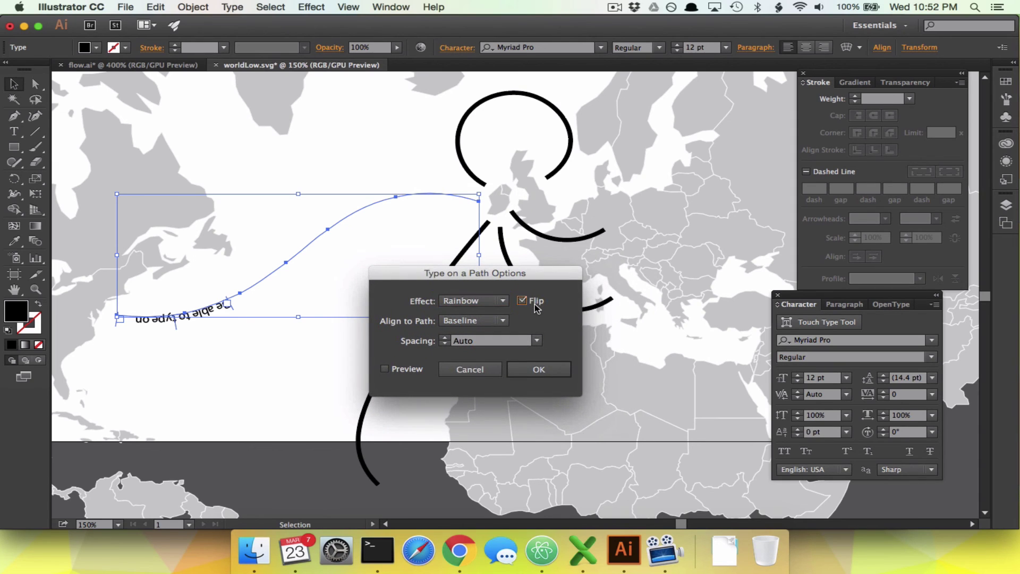
left_click(402, 371)
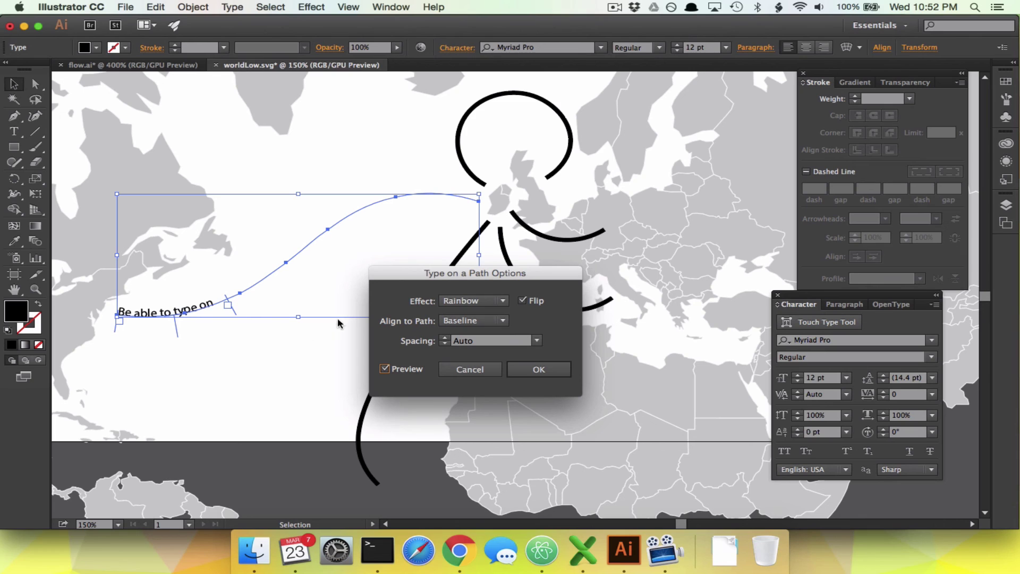
left_click(538, 370)
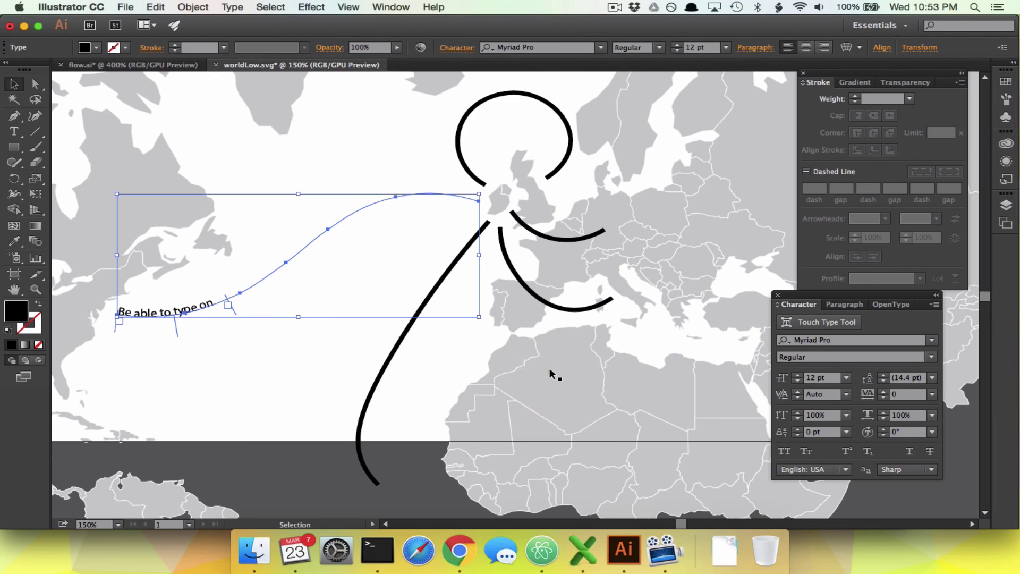
- Replace the text on the Ireland–US path with "United States: 26.3", and select the path text as an object
triple_click(139, 315)
type("United States: 26.3")
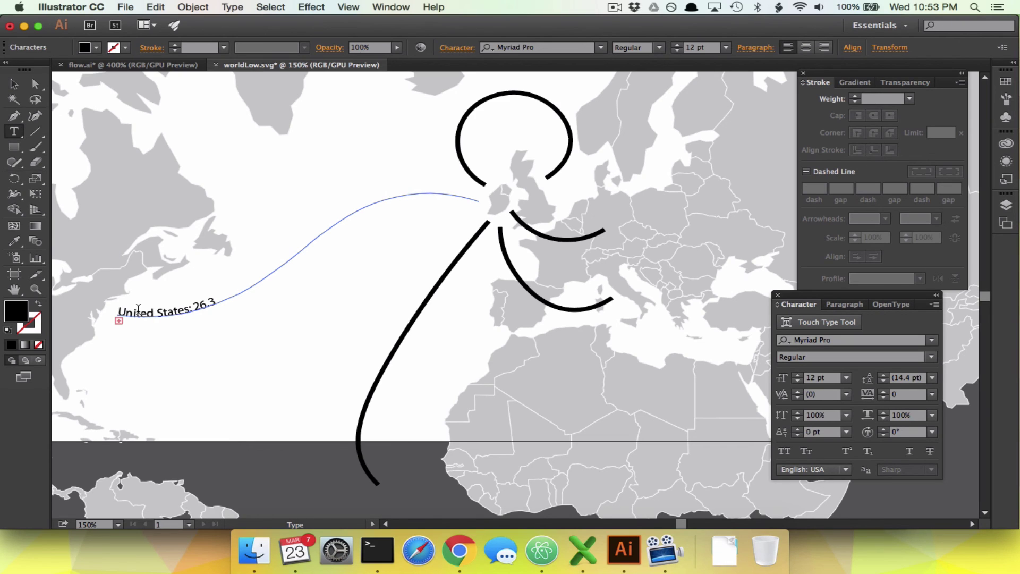
left_click(13, 83)
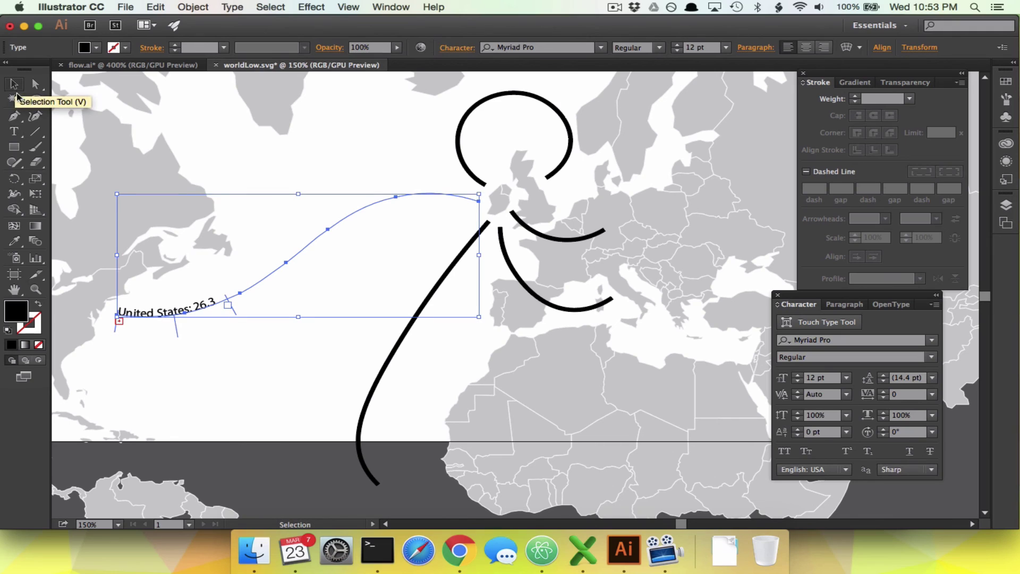
- Lengthen the label on the Ireland–US path to "United States: 26.3lkmasdl million", and reselect the path text as an object
double_click(199, 305)
key("BackSpace")
key("BackSpace")
key("BackSpace")
key("BackSpace")
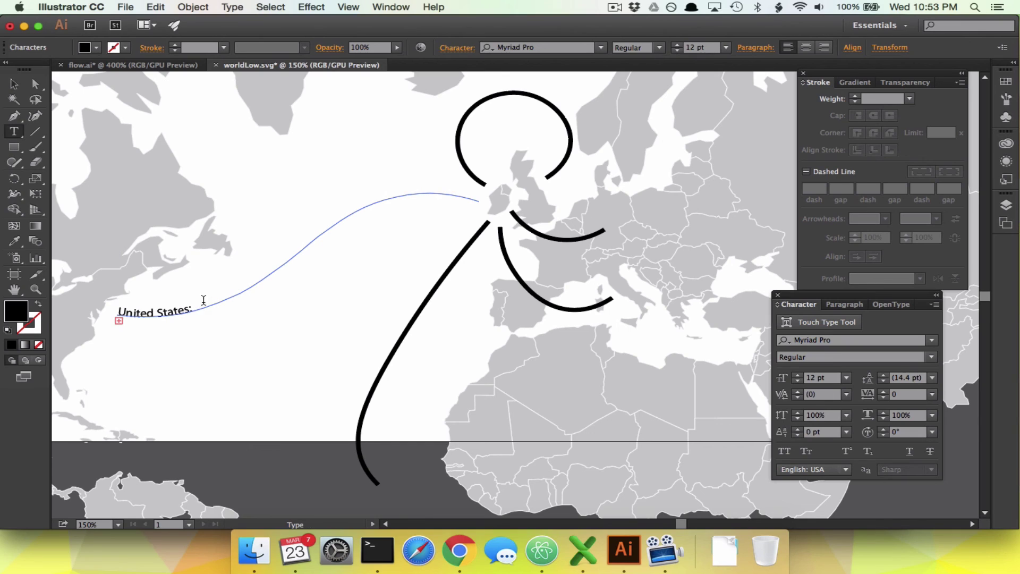
key("Escape")
left_click(14, 84)
left_click(151, 313)
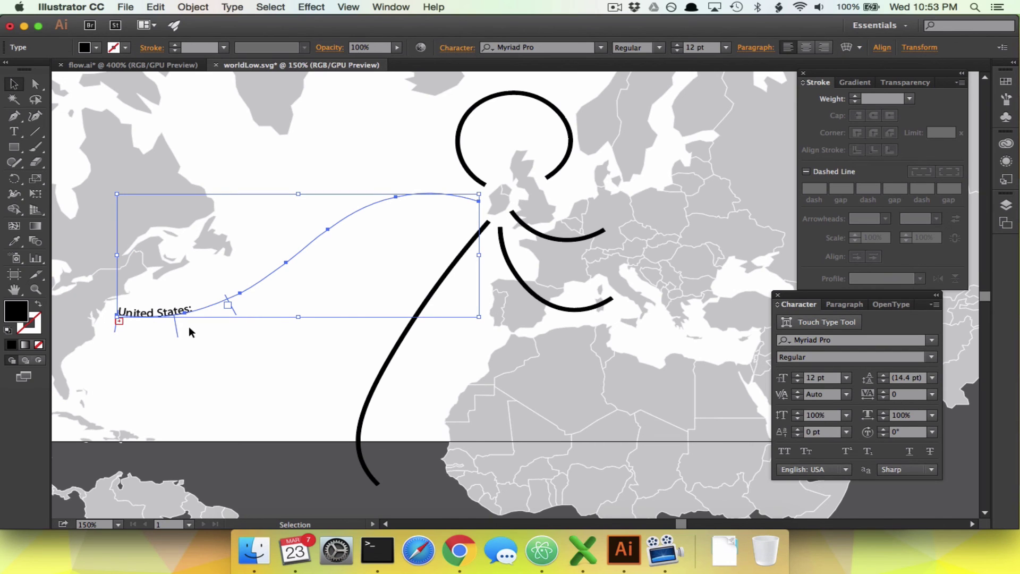
- Extend the text area on the Ireland–US path to fit the whole label, and shift both brackets along the curve's rising middle section
key("super+equal")
key("super+equal")
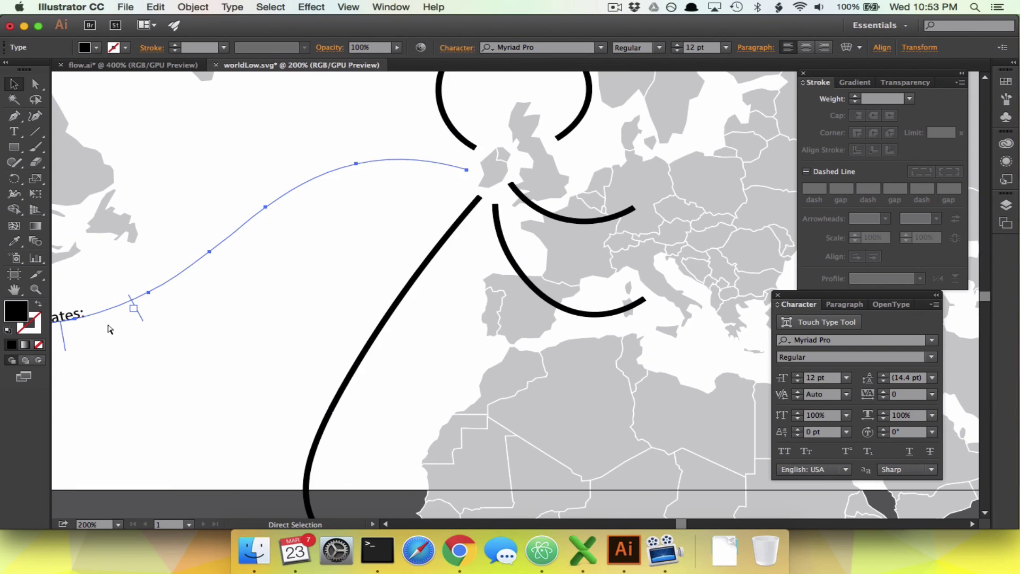
scroll(107, 323, "left", 5)
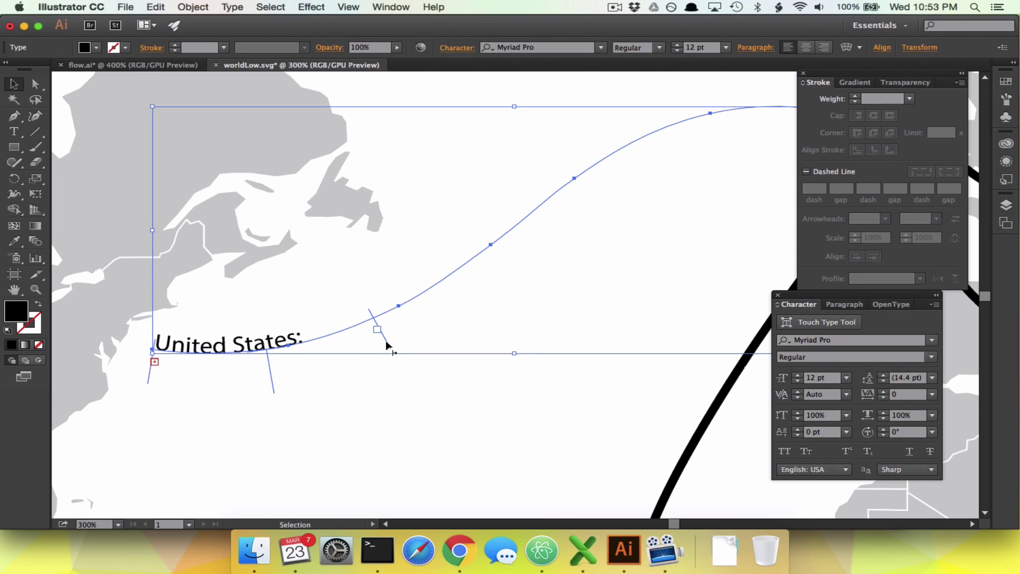
left_click_drag(387, 344, 587, 205)
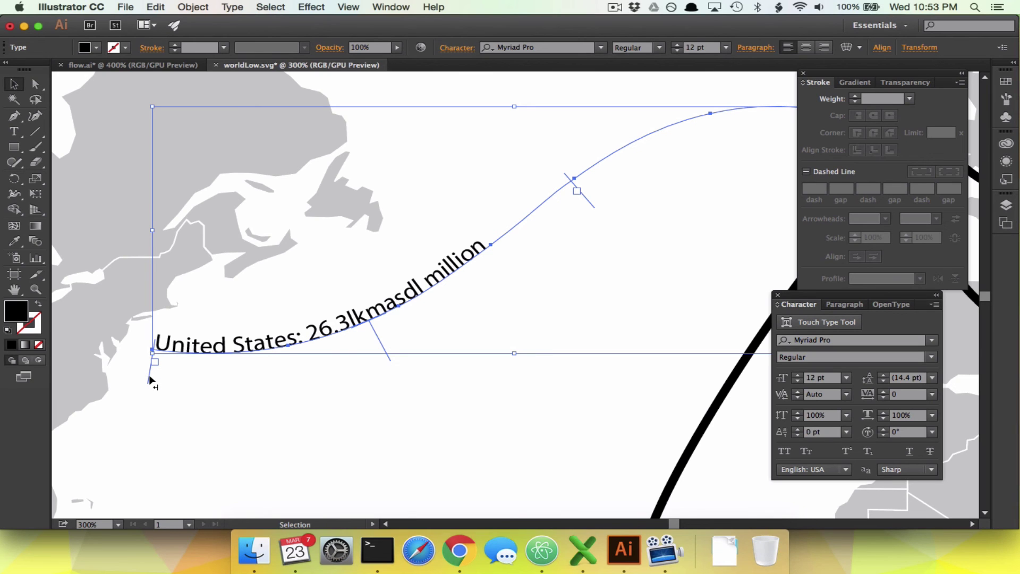
left_click_drag(150, 379, 308, 354)
left_click_drag(591, 207, 668, 176)
scroll(539, 336, "right", 5)
scroll(539, 336, "up", 3)
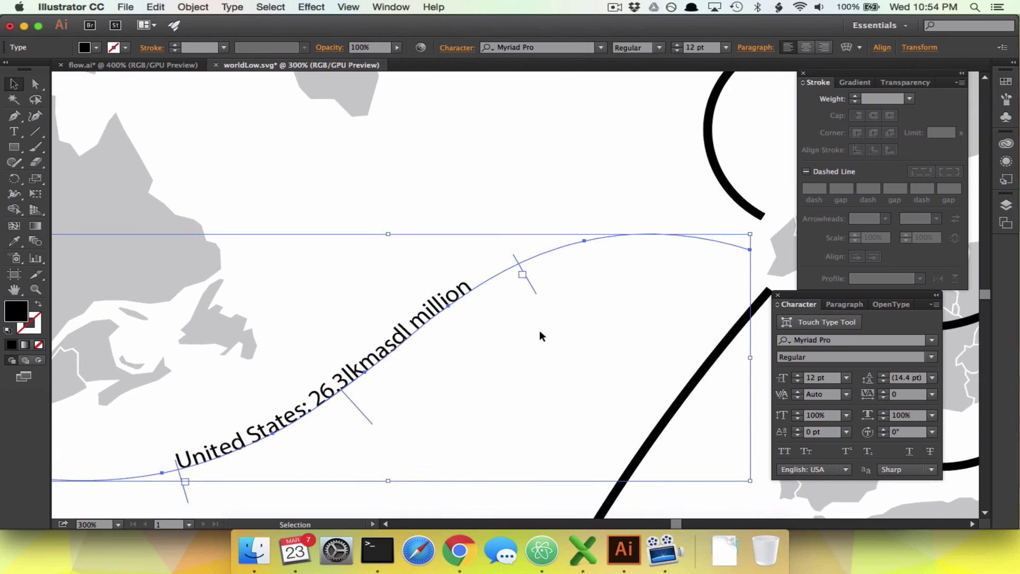
- Delete the stray letters "lkmasdl" so that the path label reads "United States: 26.3 million"
triple_click(381, 298)
left_click_drag(351, 319, 426, 277)
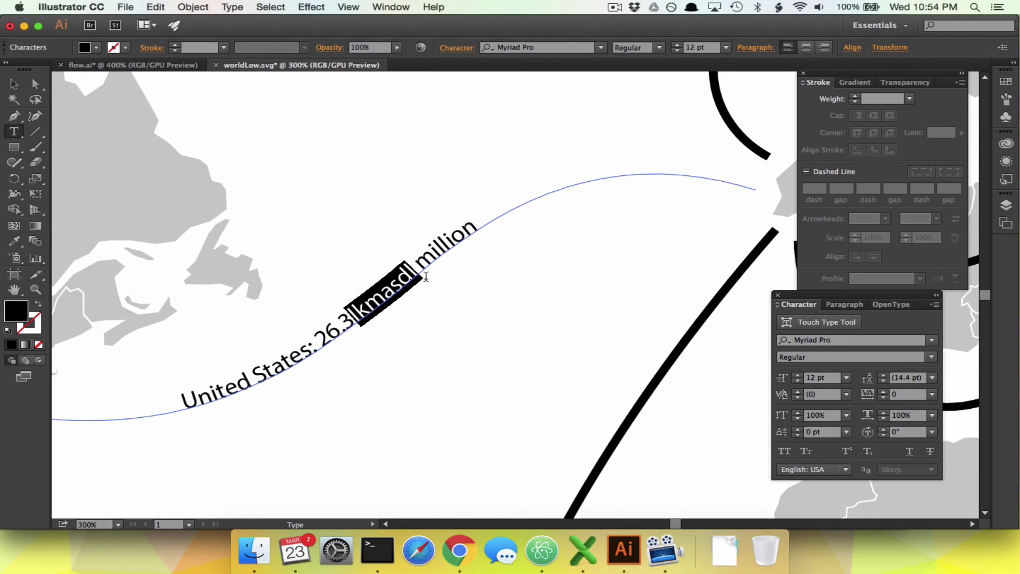
key("BackSpace")
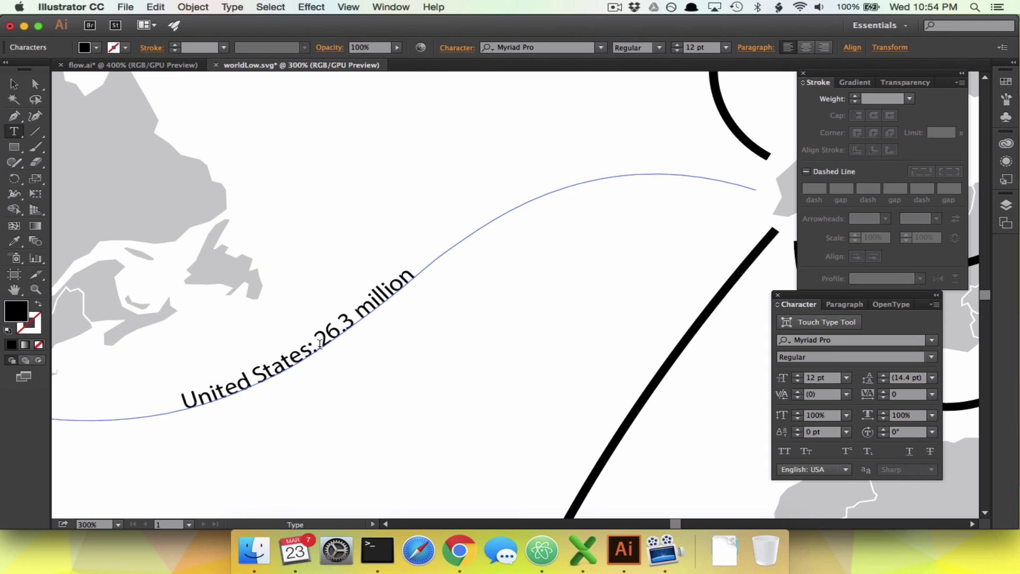
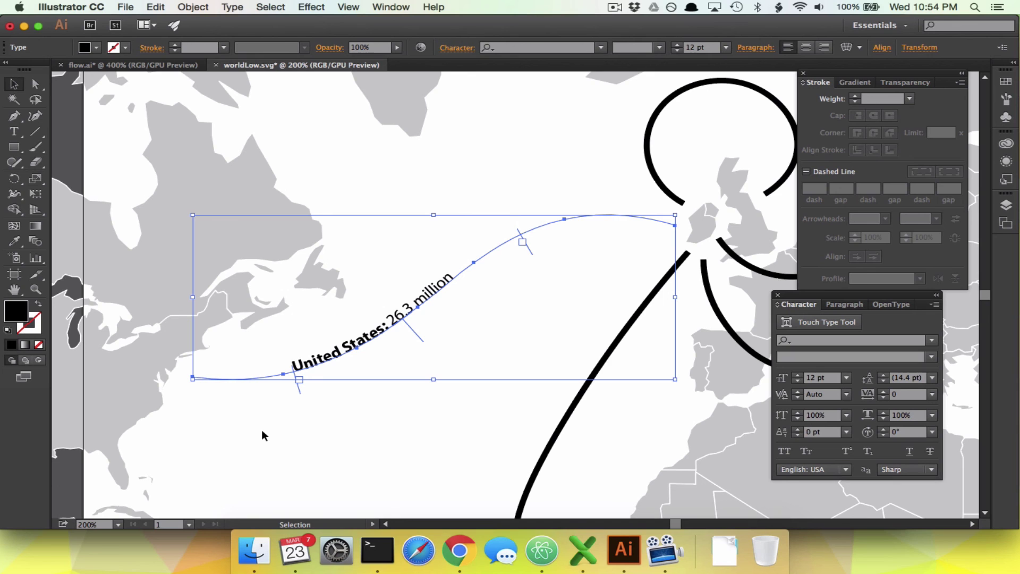
- Look at the finished export map in flow.ai, return to worldLow.svg, and deselect the path text
left_click(133, 65)
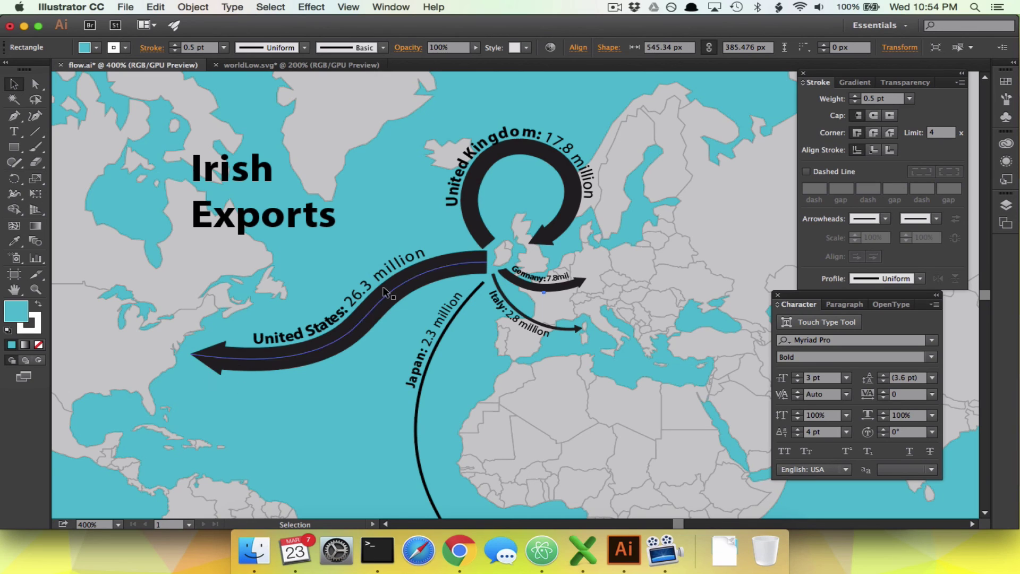
left_click(283, 65)
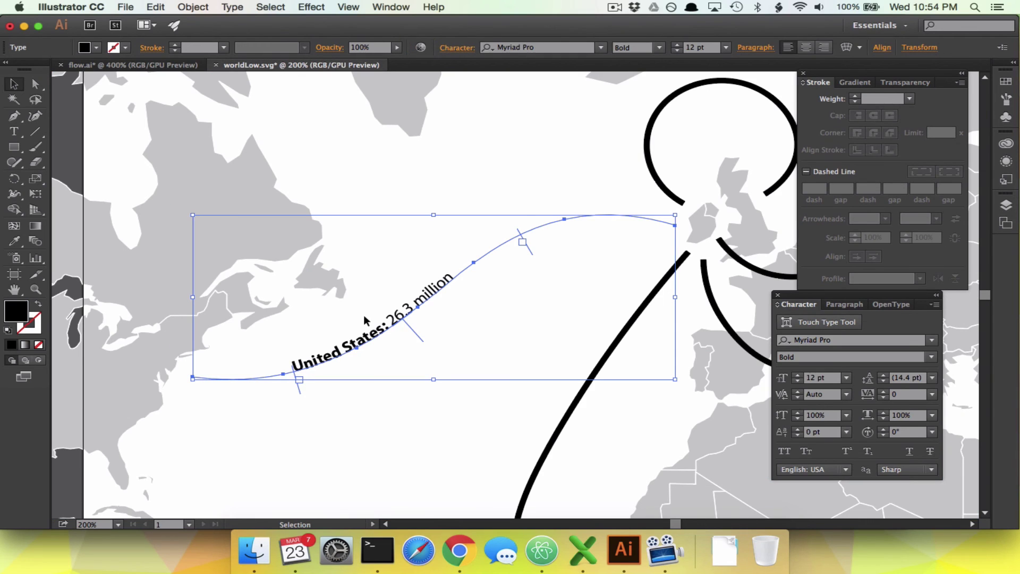
left_click(338, 448)
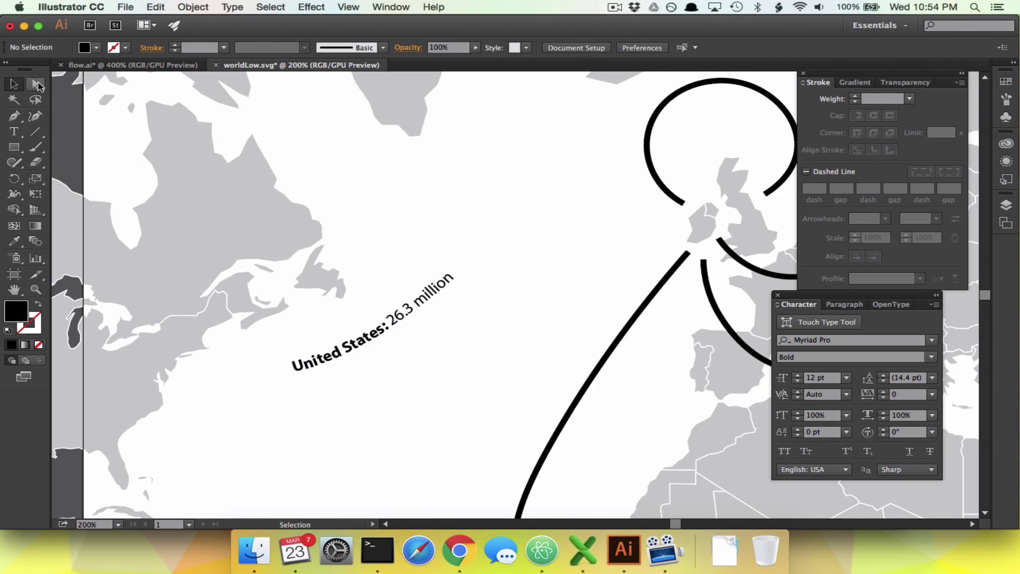
- Select the path beneath the United States label with Direct Selection, and activate its stroke weight for editing
left_click(37, 87)
left_click(261, 379)
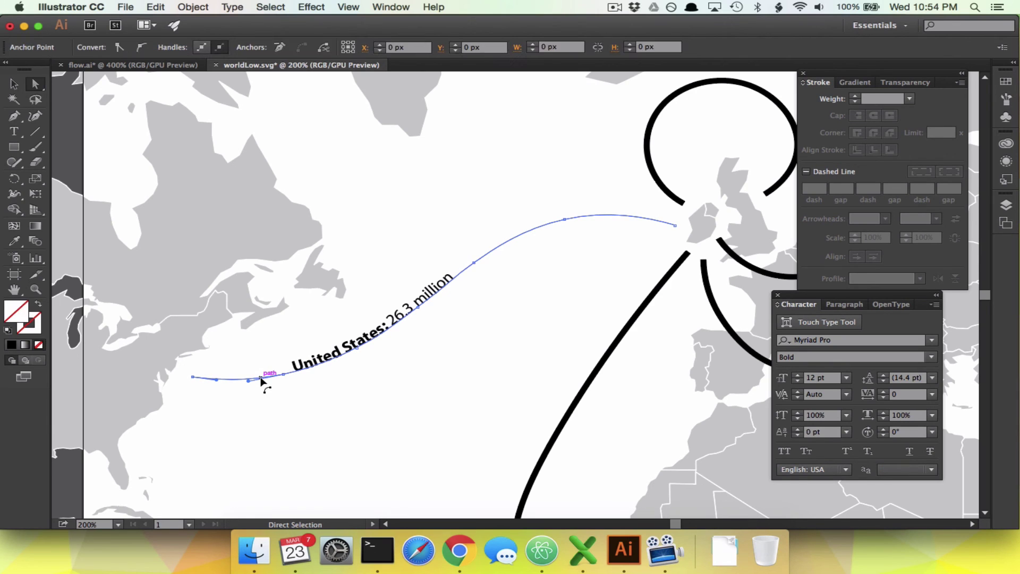
left_click(855, 96)
double_click(864, 99)
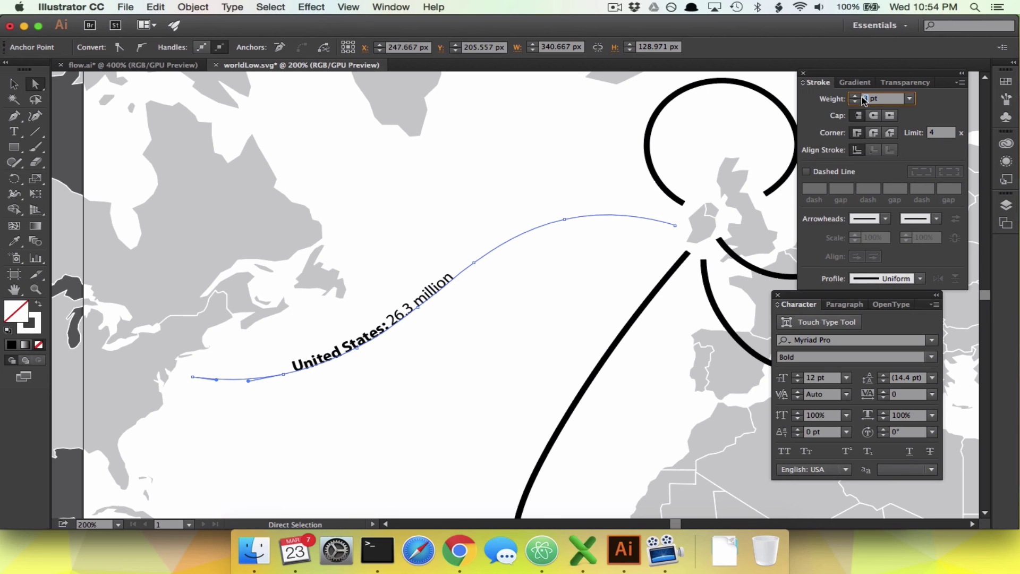
- Switch to Workbook1 in Excel, examine the stroke weights calculated in column C from the export values, and return to Illustrator
left_click(585, 531)
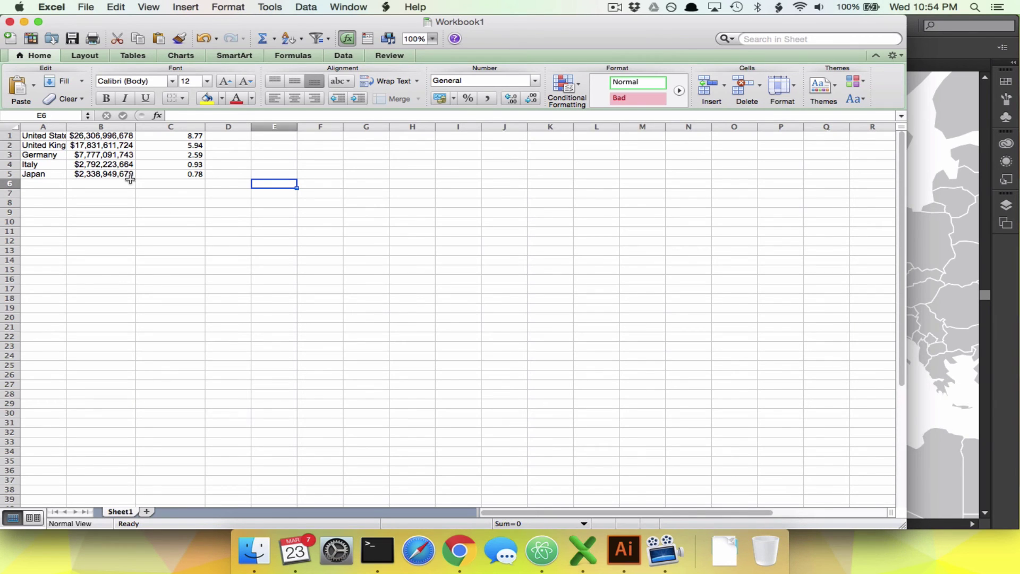
left_click(160, 137)
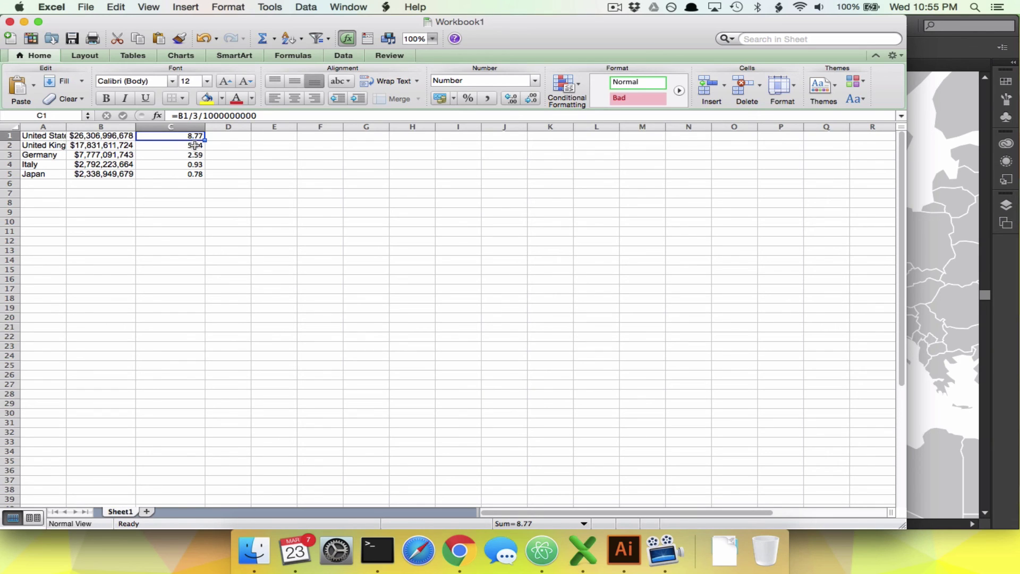
key("Down")
key("Down")
key("Down")
key("Up")
key("Up")
key("Up")
key("super+Tab")
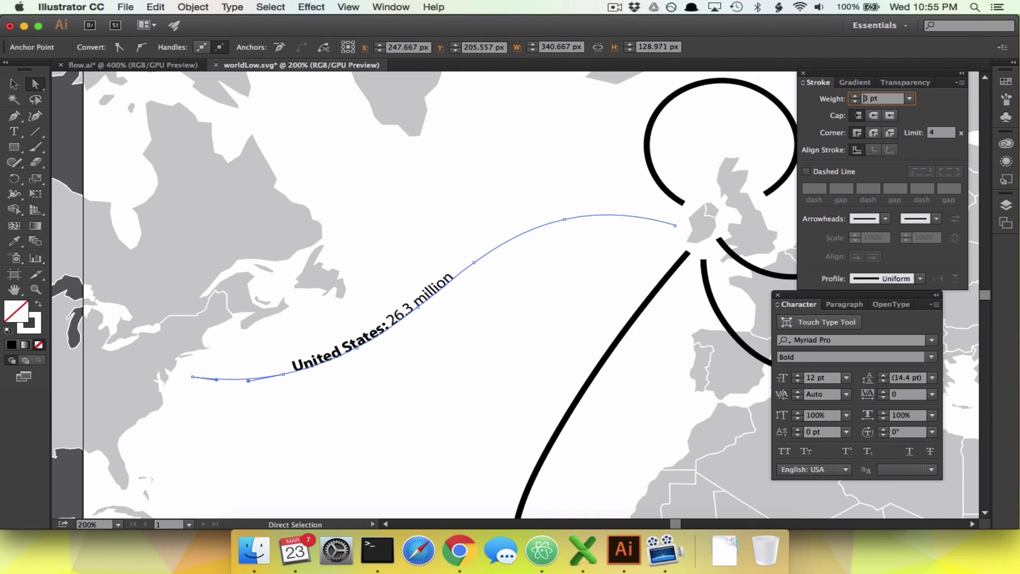
- Set the Ireland–US path's stroke weight to 8.77 pt, and close the Stroke and Character panels
type("8.77")
left_click(961, 82)
left_click(921, 84)
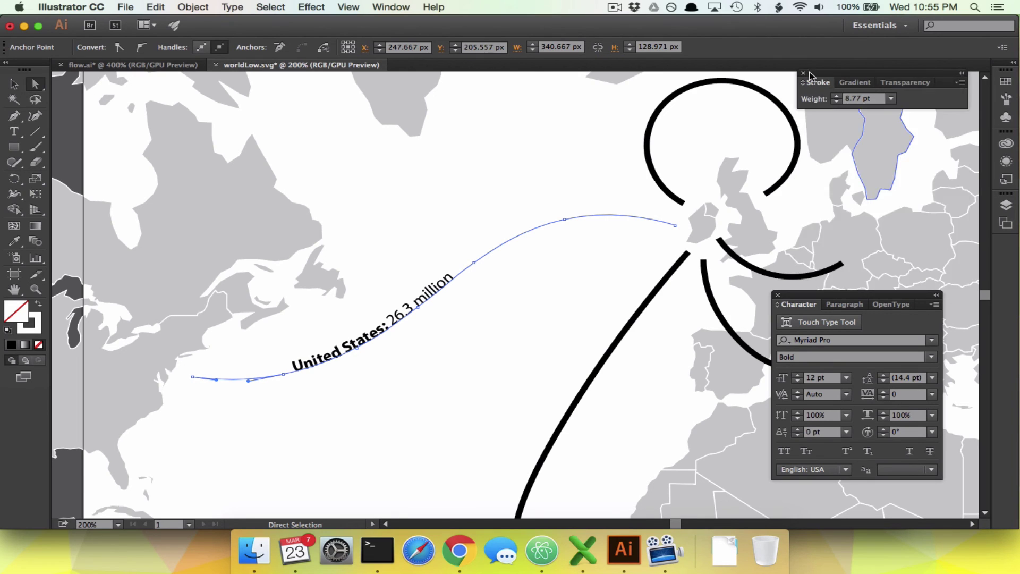
left_click(803, 73)
left_click(777, 295)
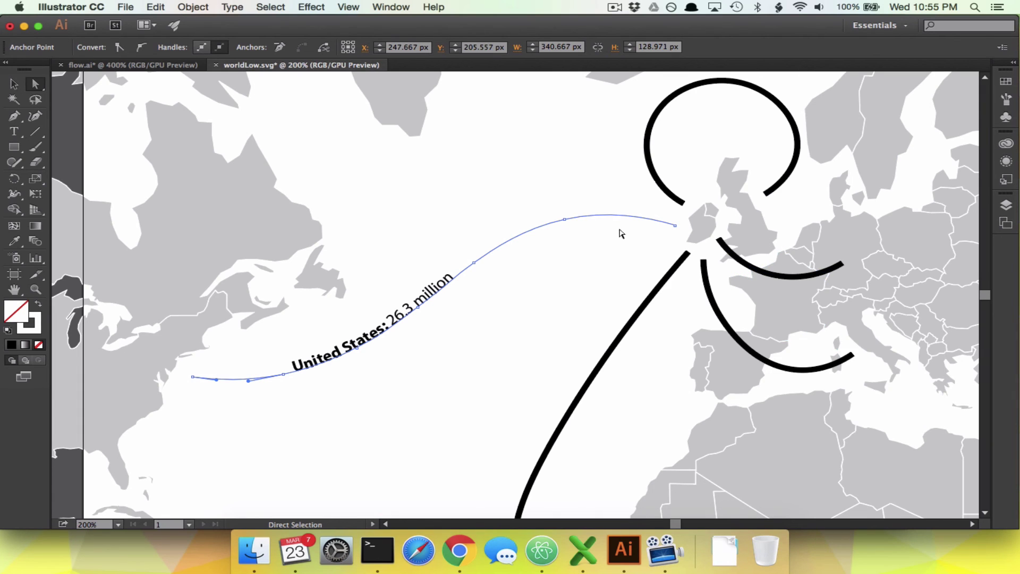
- Reopen the Stroke panel and move it slightly further down over the map
left_click(384, 6)
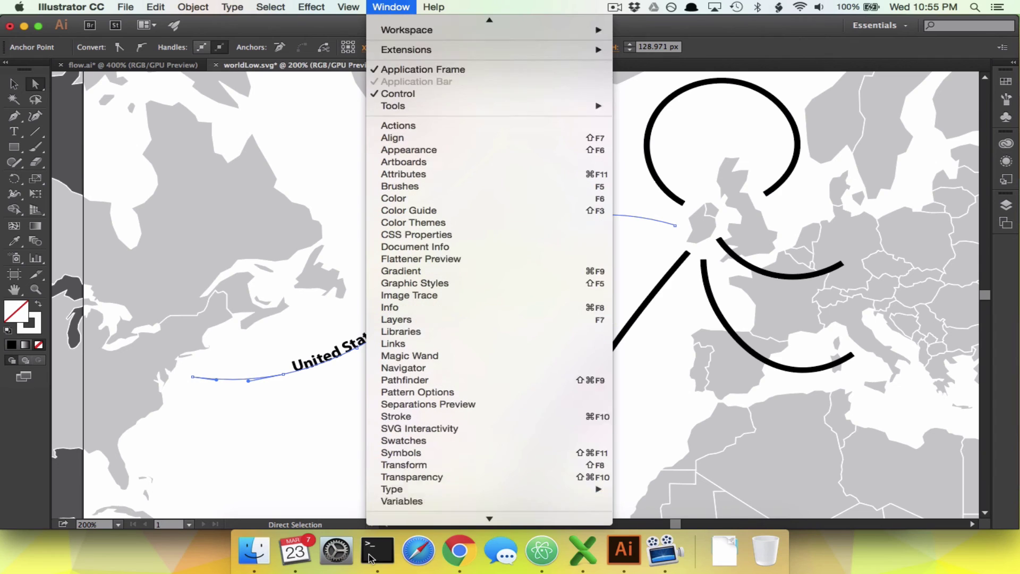
left_click(445, 378)
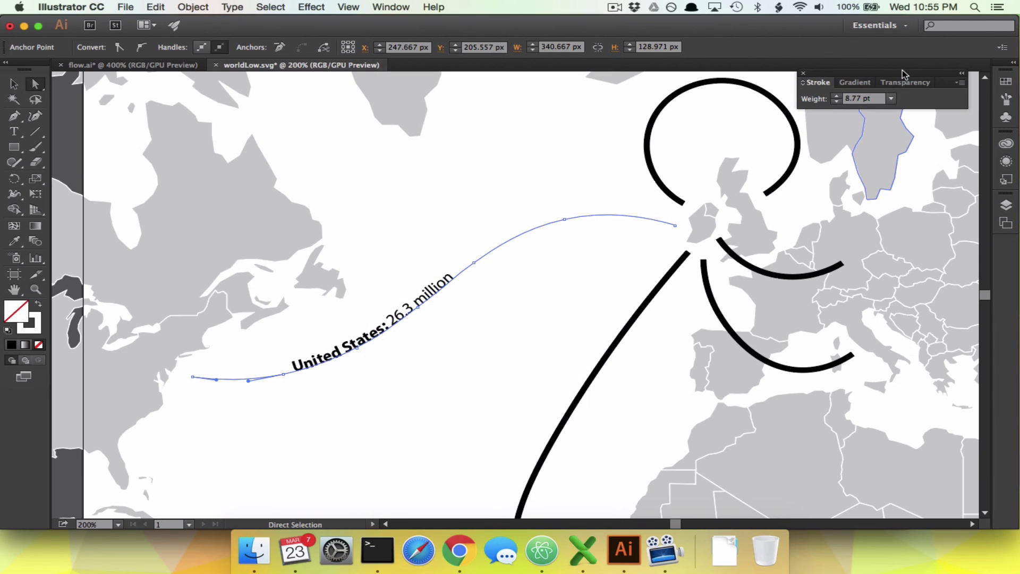
left_click_drag(901, 75, 910, 103)
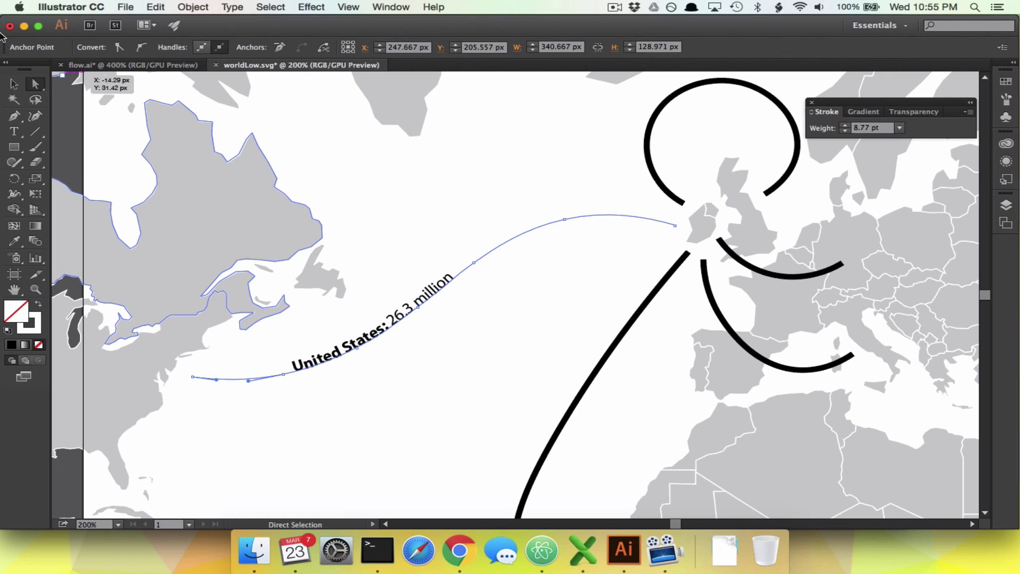
- Reselect only the path beneath the United States label with Direct Selection, and set its stroke colour to black, 000000
left_click(14, 83)
left_click(330, 465)
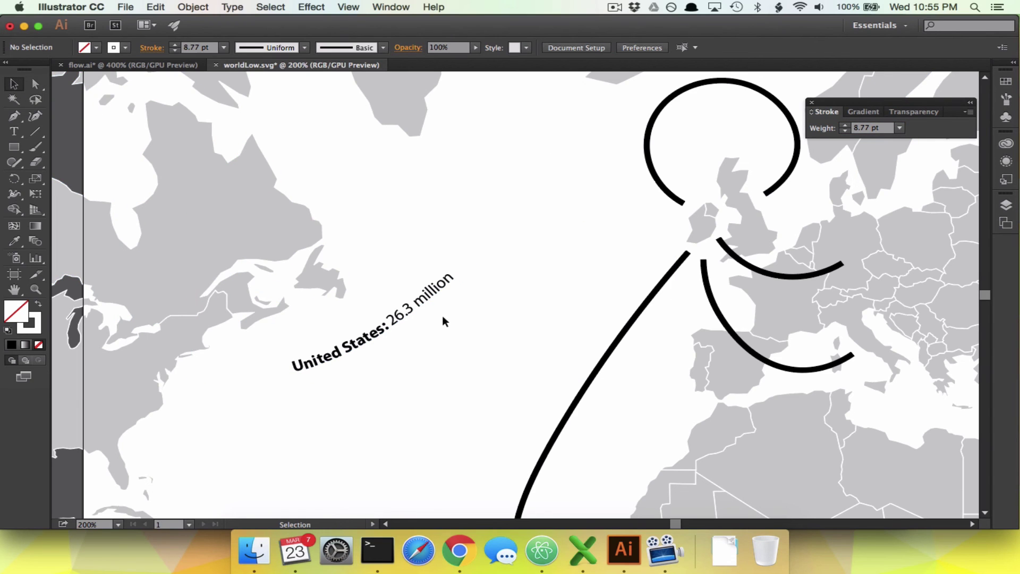
left_click(499, 249)
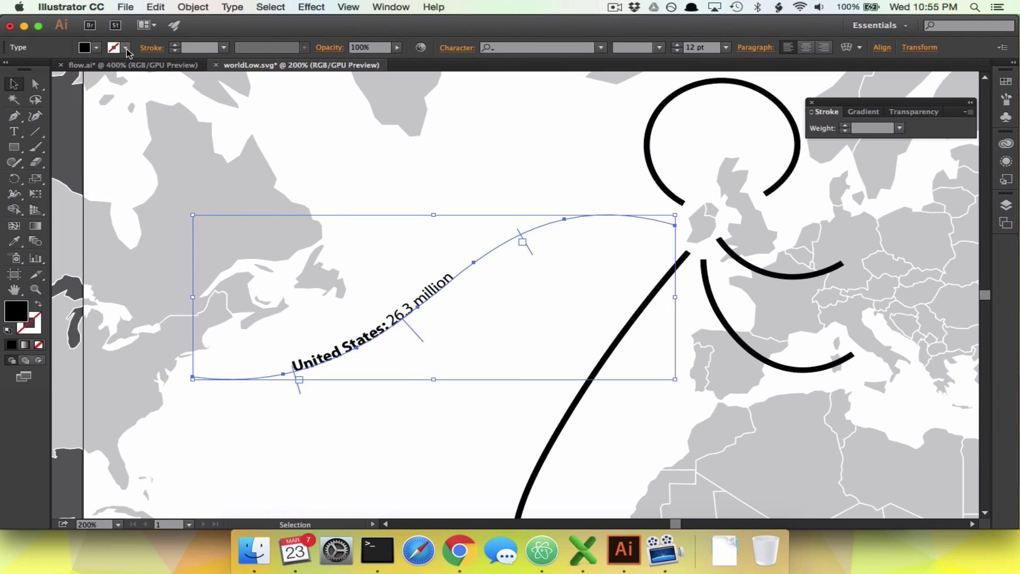
left_click(35, 83)
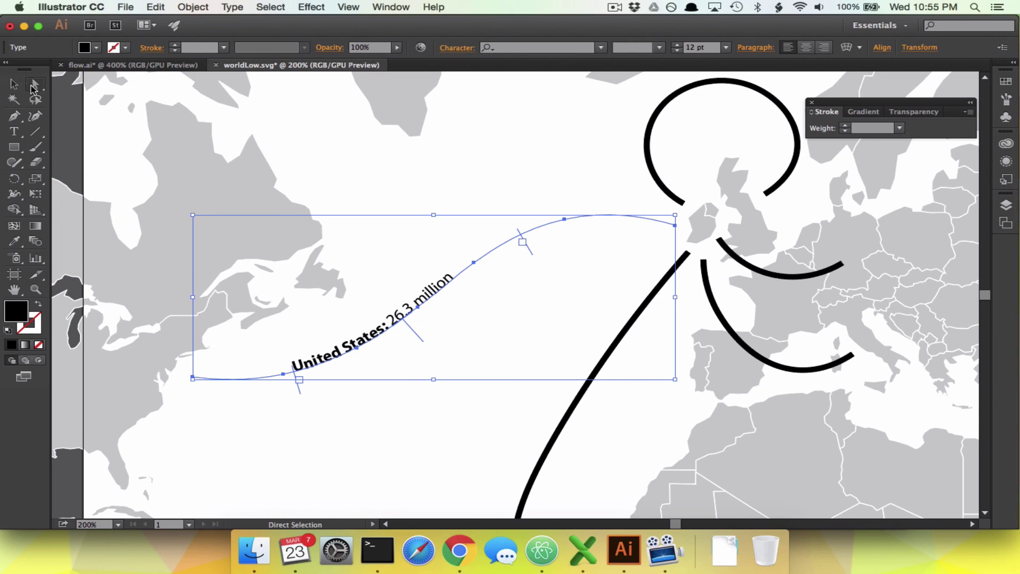
left_click(241, 420)
left_click(249, 380)
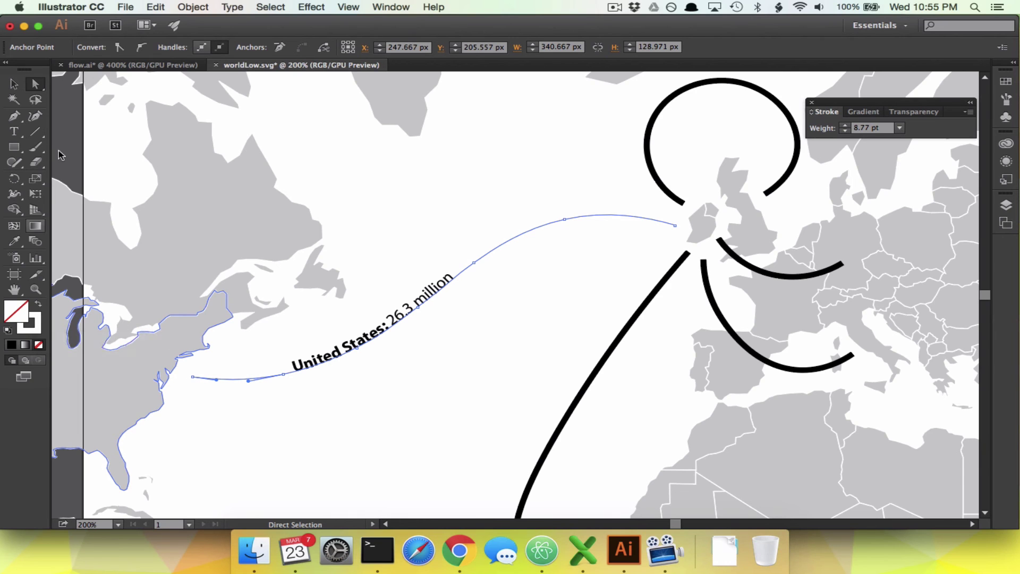
double_click(38, 330)
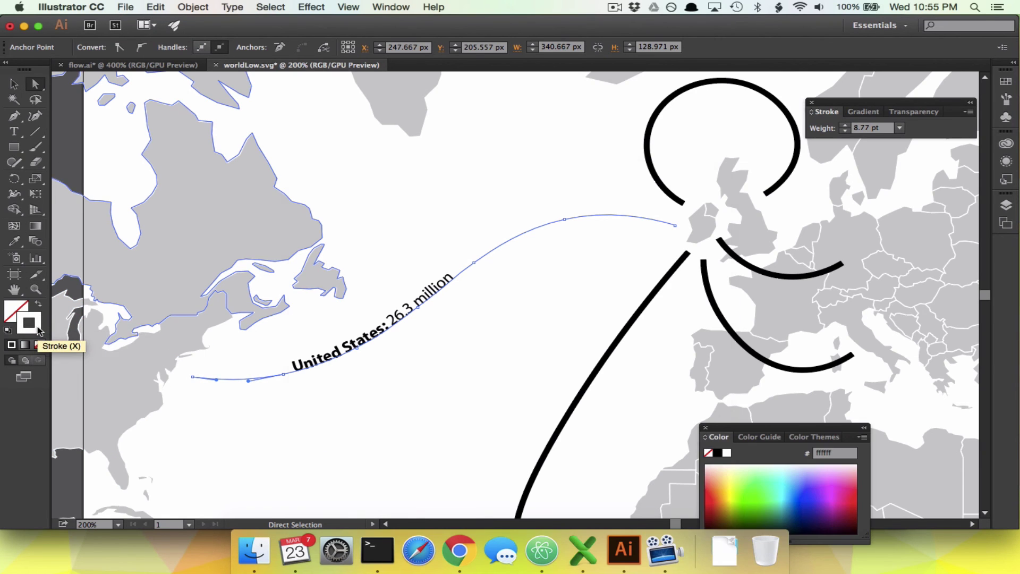
left_click_drag(401, 267, 295, 393)
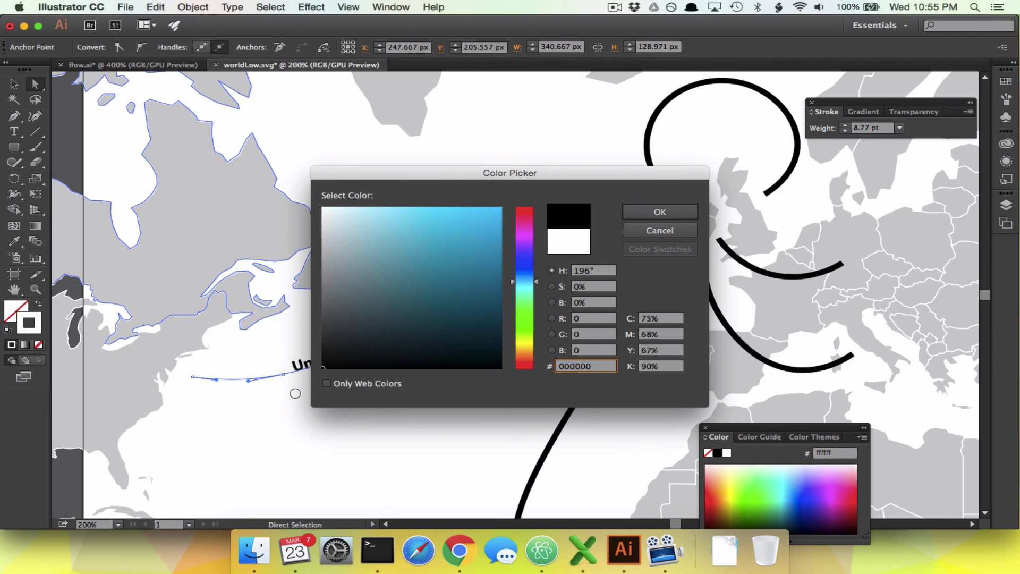
left_click(659, 212)
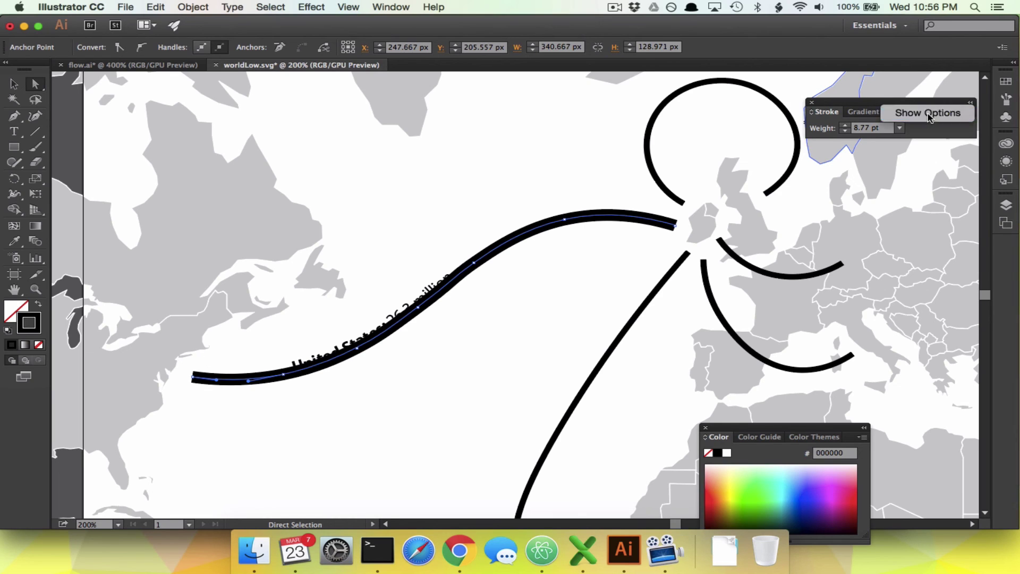
- Show the full stroke options and add the Arrow 7 arrowhead to the US end of the curve
left_click(928, 117)
left_click(943, 248)
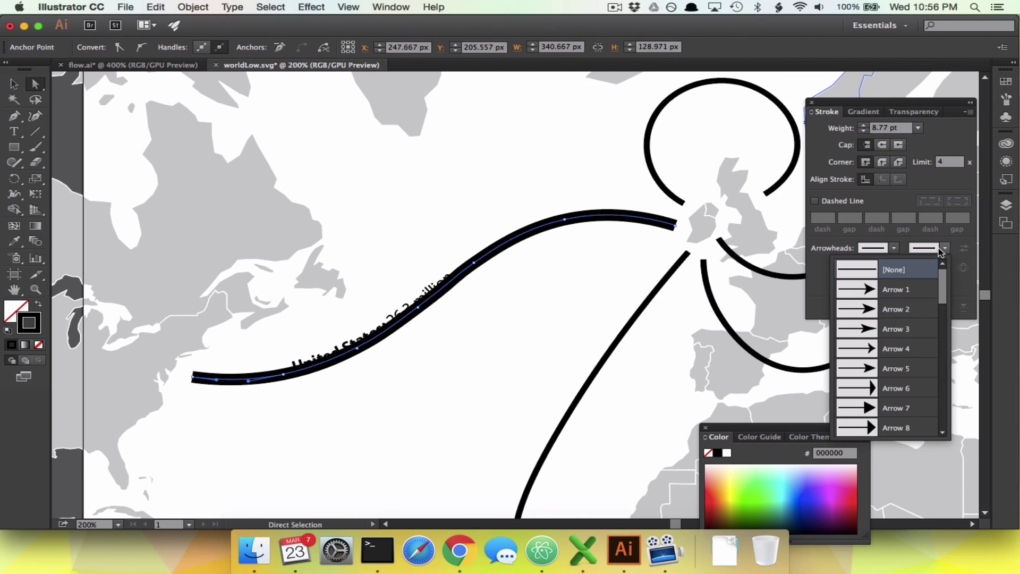
left_click(898, 407)
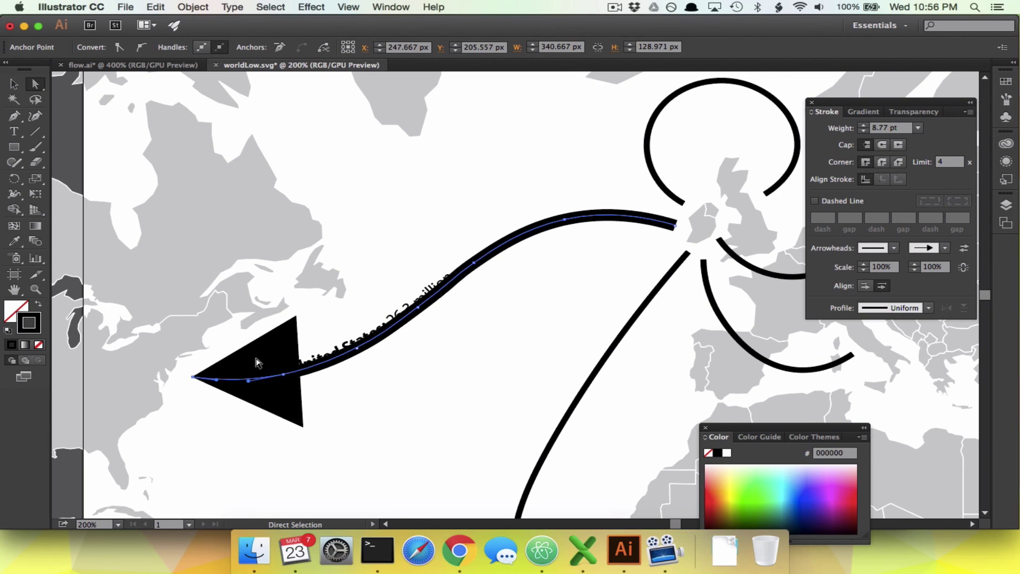
- Try the end arrowhead at 20% scale, set it to 25%, and deselect the curve
left_click_drag(915, 270, 916, 270)
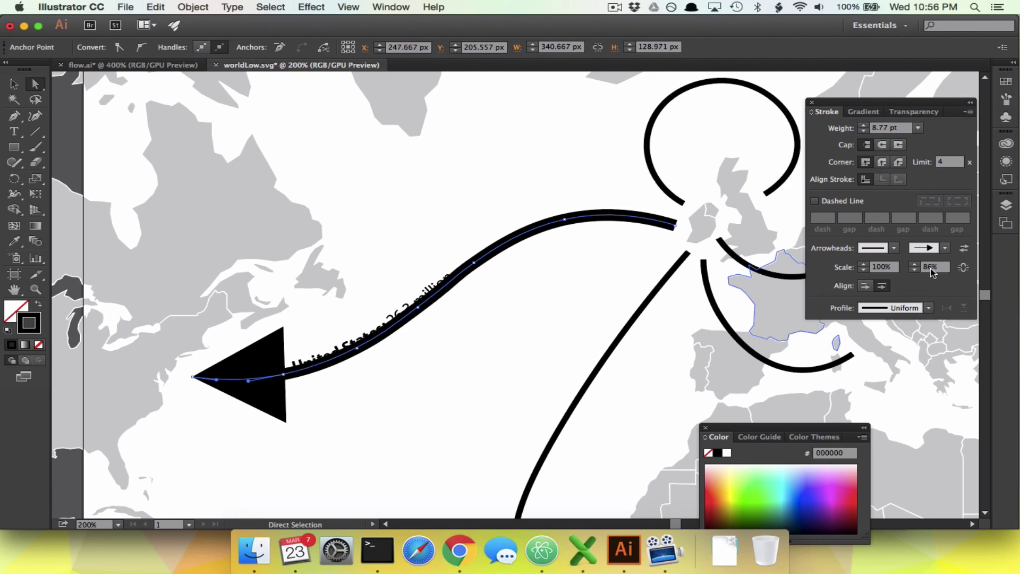
type("20")
key("Return")
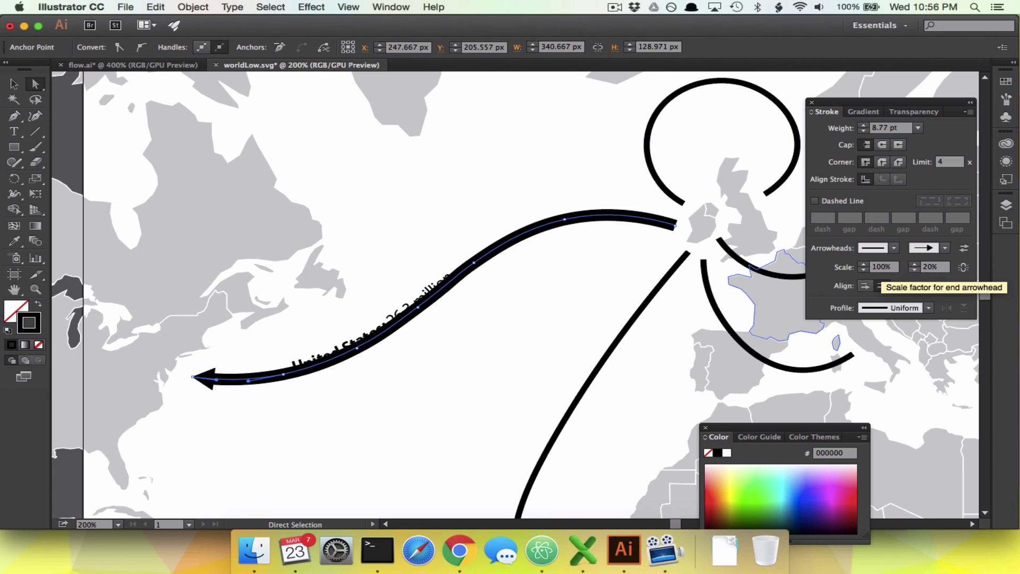
left_click(929, 269)
type("25")
key("Return")
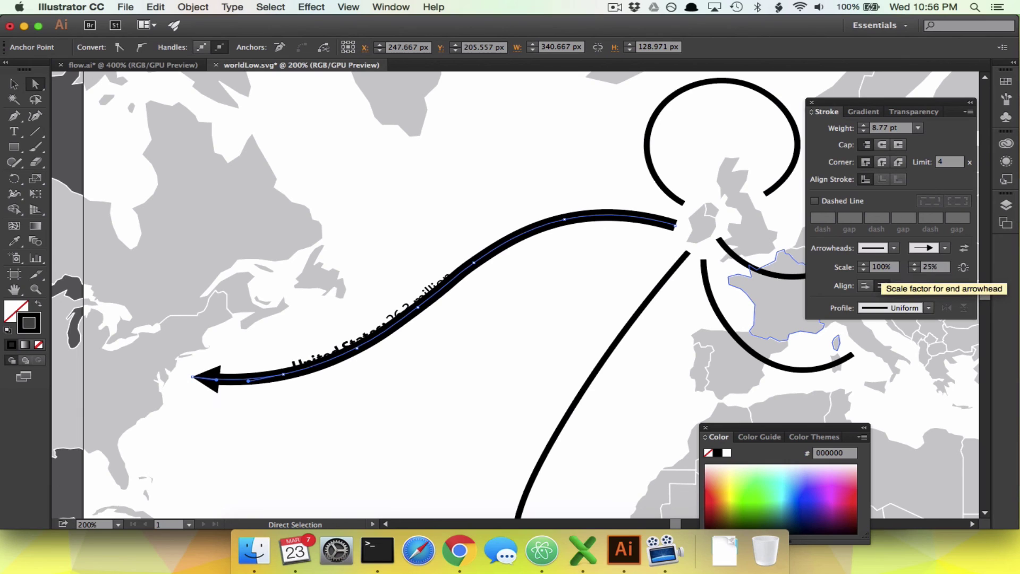
left_click(316, 391)
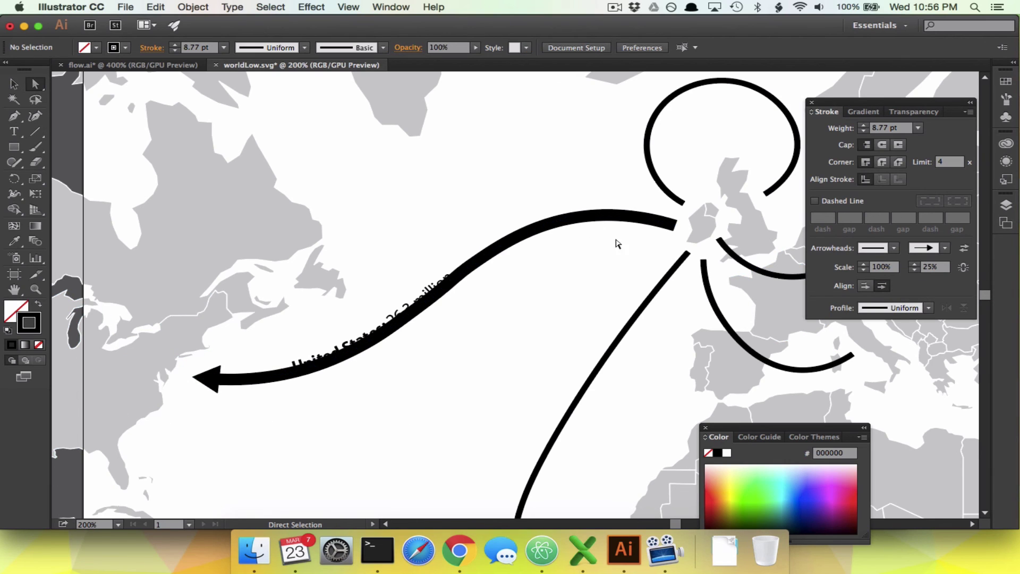
- Select the United States label, open its character settings beside the stroke settings, and show all the character options
left_click(340, 350)
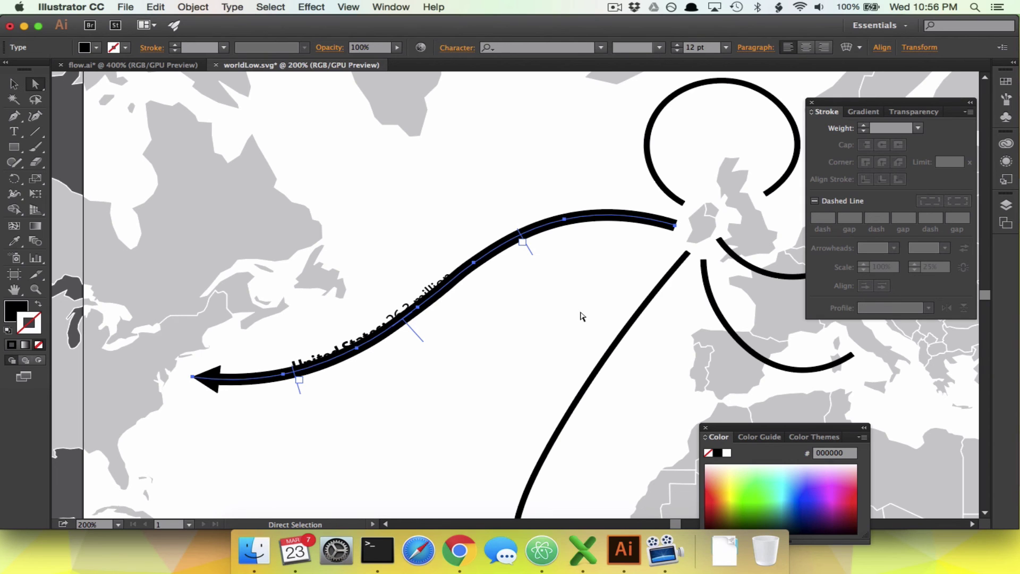
left_click(390, 7)
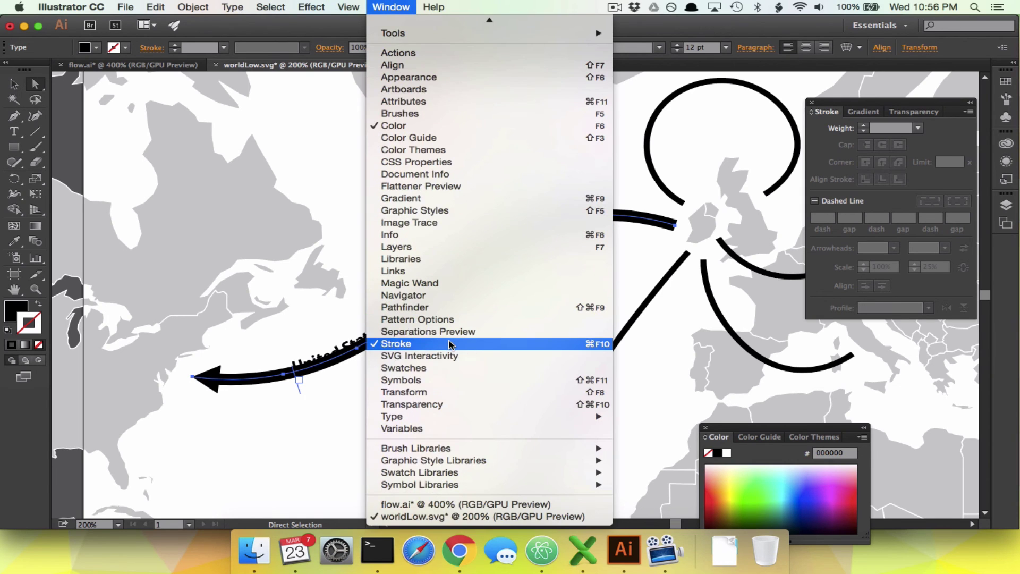
mouse_move(494, 417)
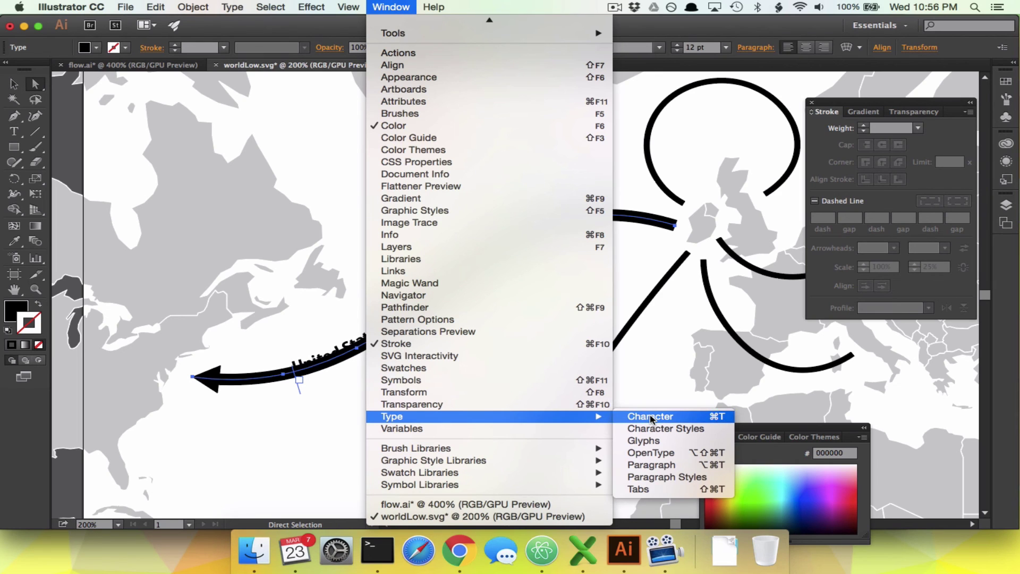
left_click(650, 417)
left_click(937, 307)
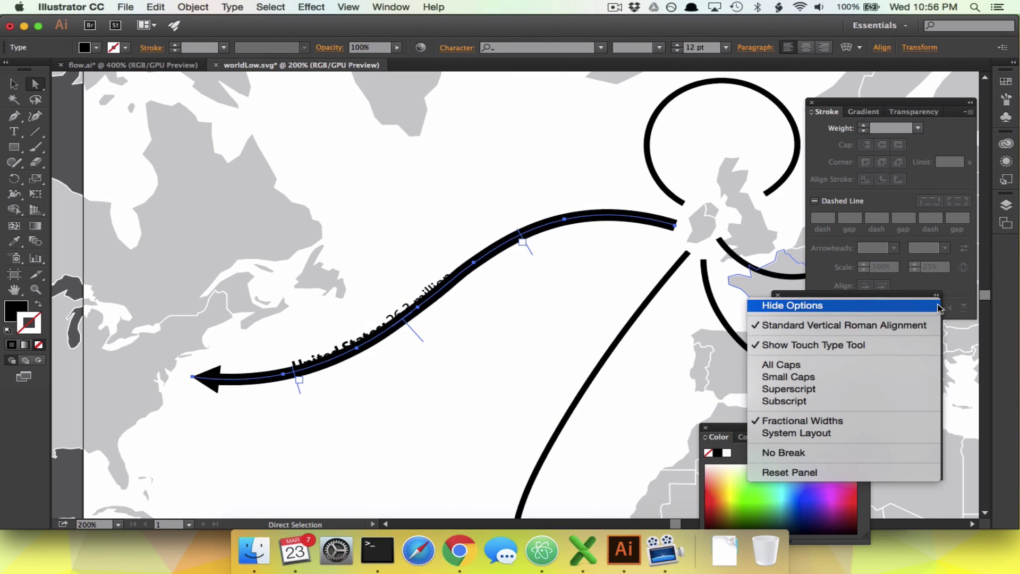
left_click(938, 307)
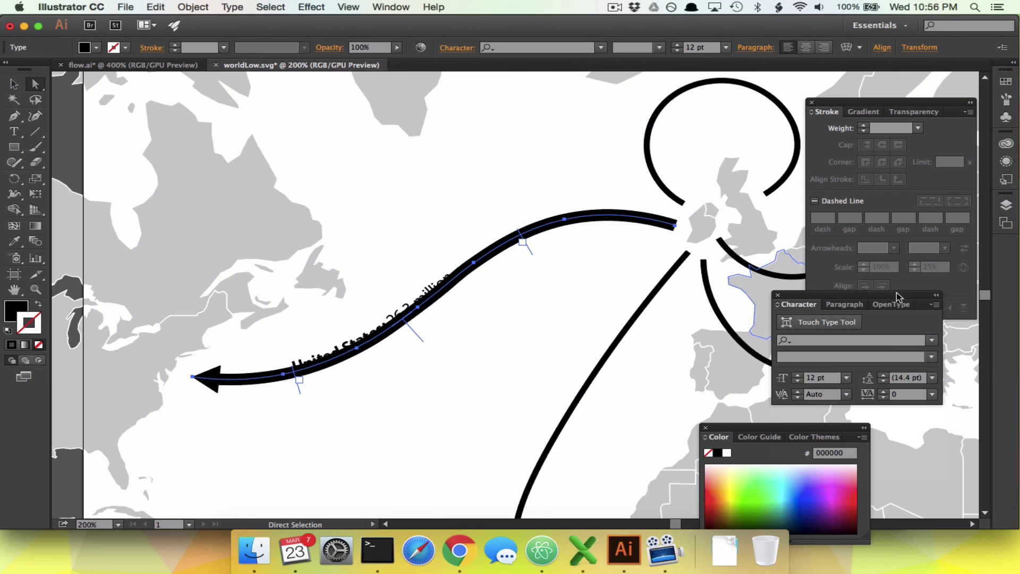
mouse_move(897, 296)
left_mouse_down()
mouse_move(745, 125)
mouse_move(759, 93)
left_mouse_up()
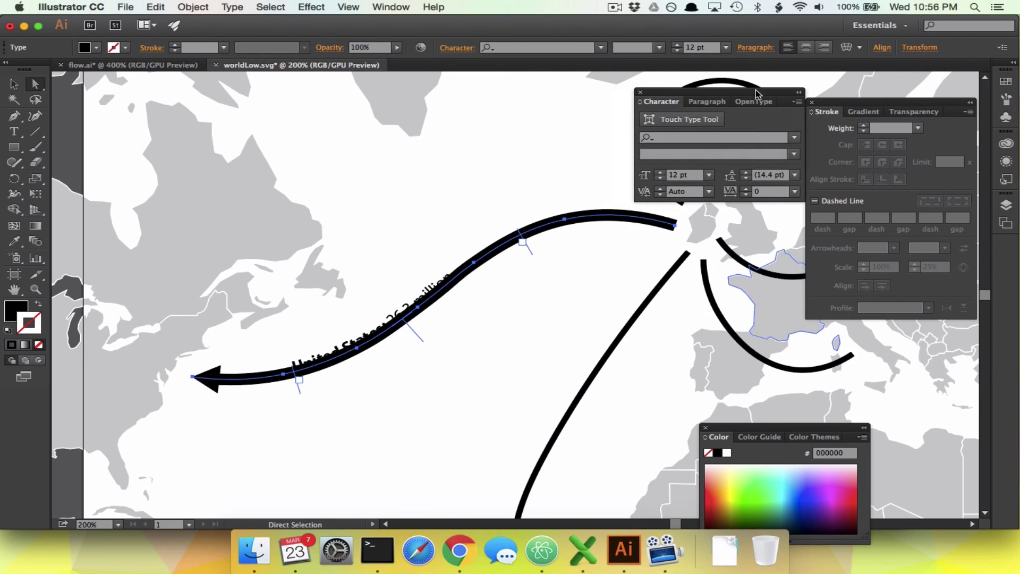
left_click(797, 106)
left_click(845, 102)
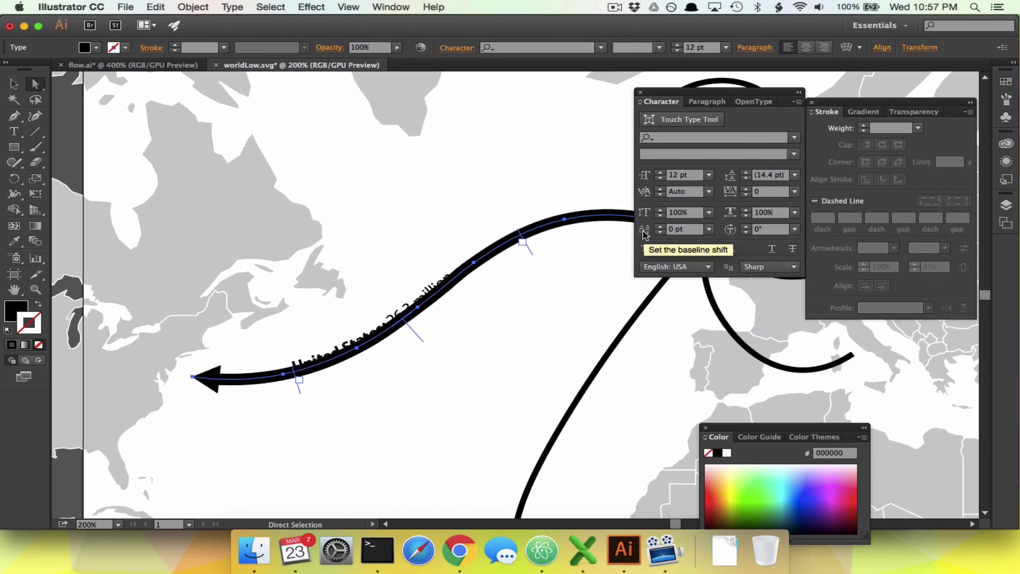
- Raise the United States label above its curve with a 6 pt baseline shift and deselect it
left_click(661, 226)
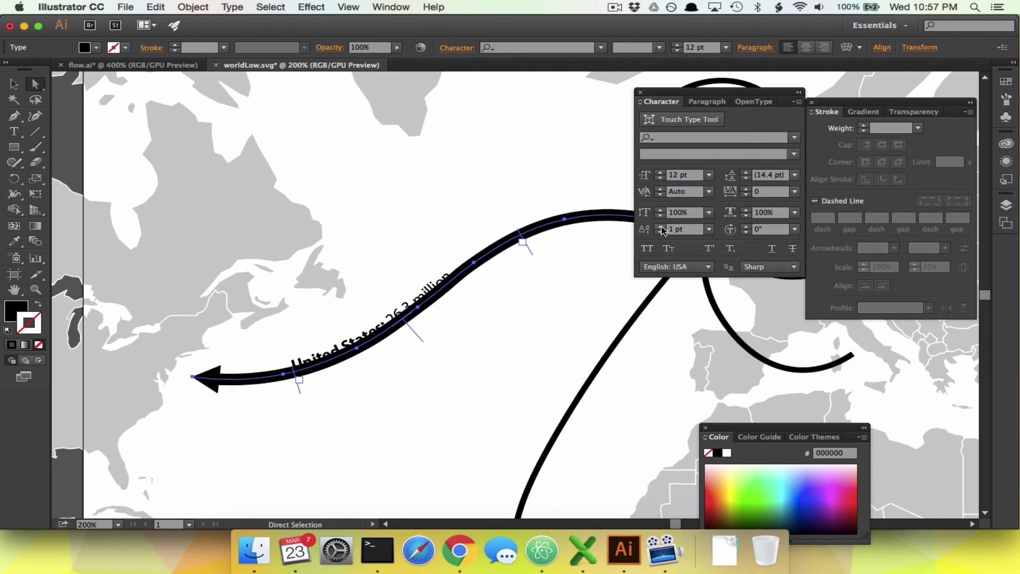
left_click(662, 226)
left_click(661, 227)
left_click(661, 226)
left_click(662, 226)
left_click(662, 226)
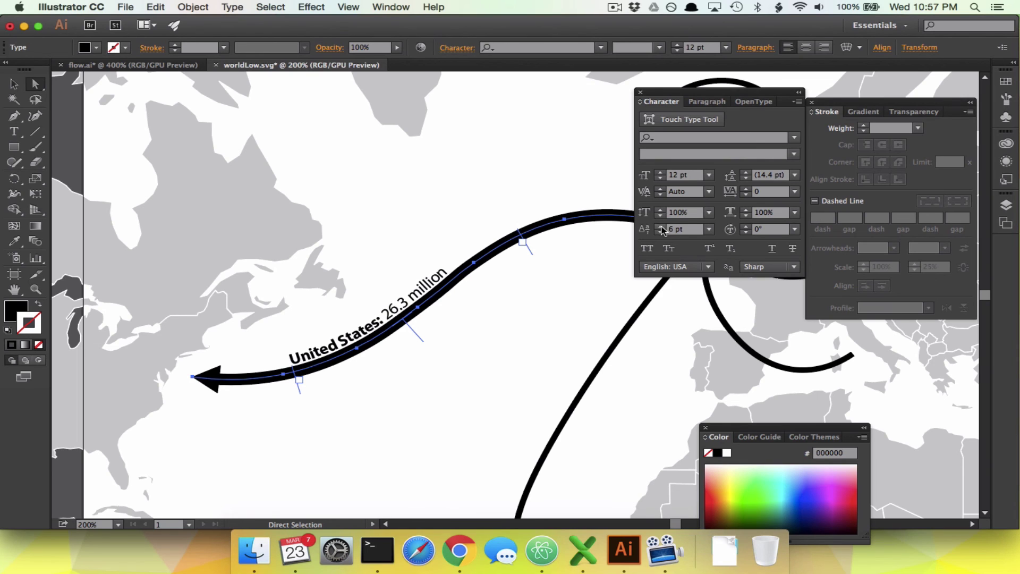
left_click(432, 403)
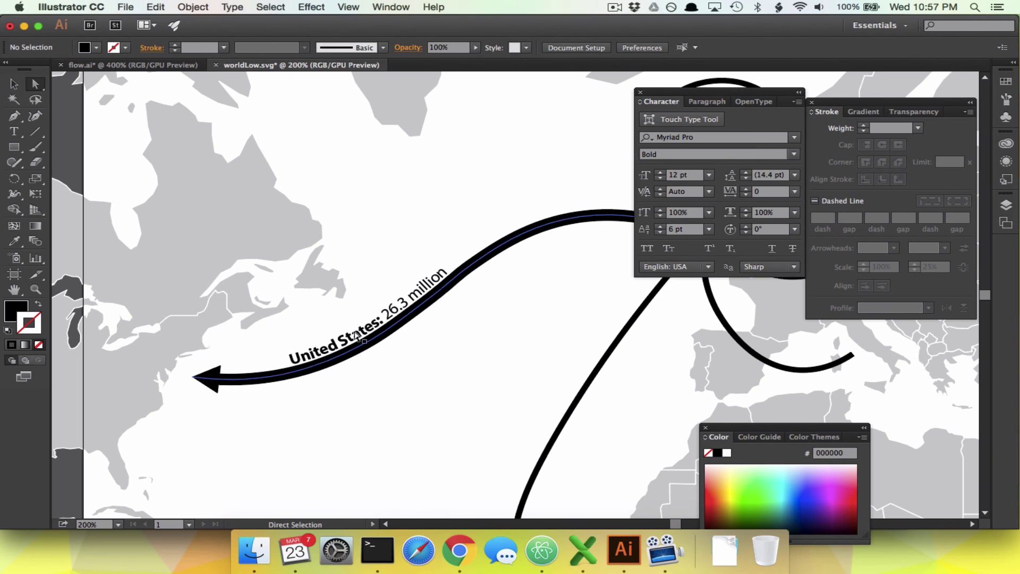
- Preview the United States label with Flip turned off in Type on a Path Options, turn Flip back on, and cancel
left_click(342, 343)
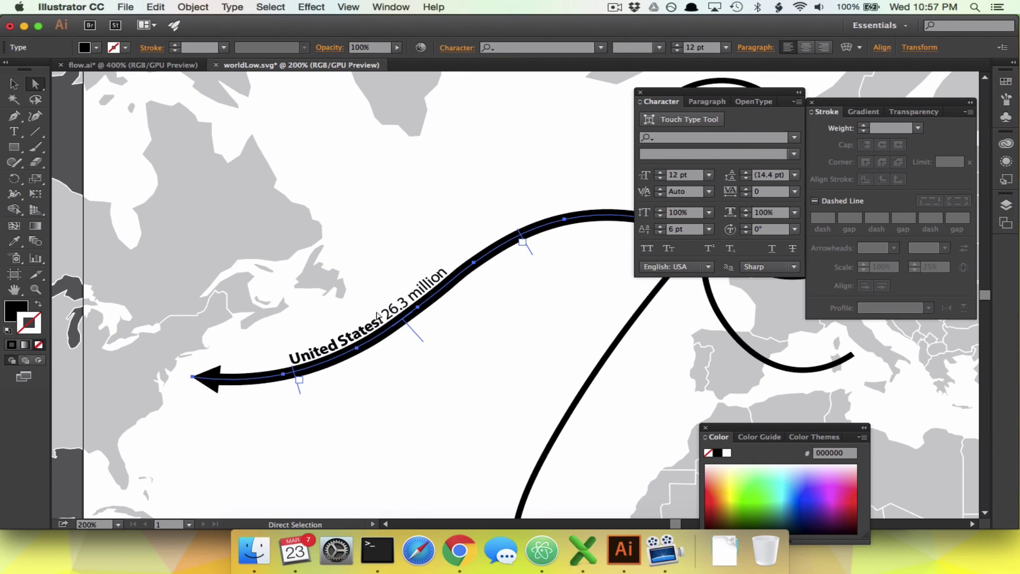
left_click(235, 7)
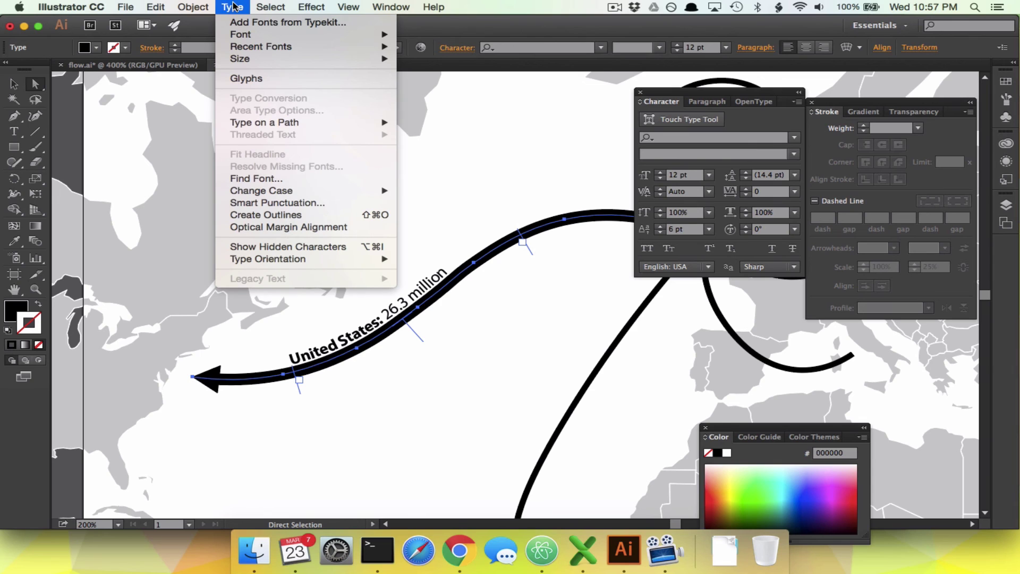
mouse_move(335, 123)
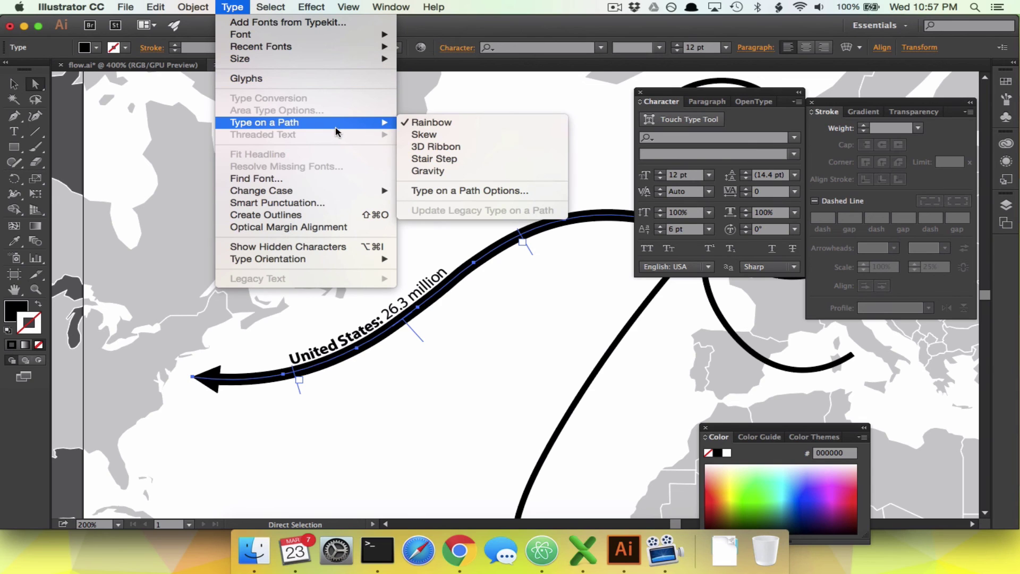
left_click(454, 195)
left_click(407, 370)
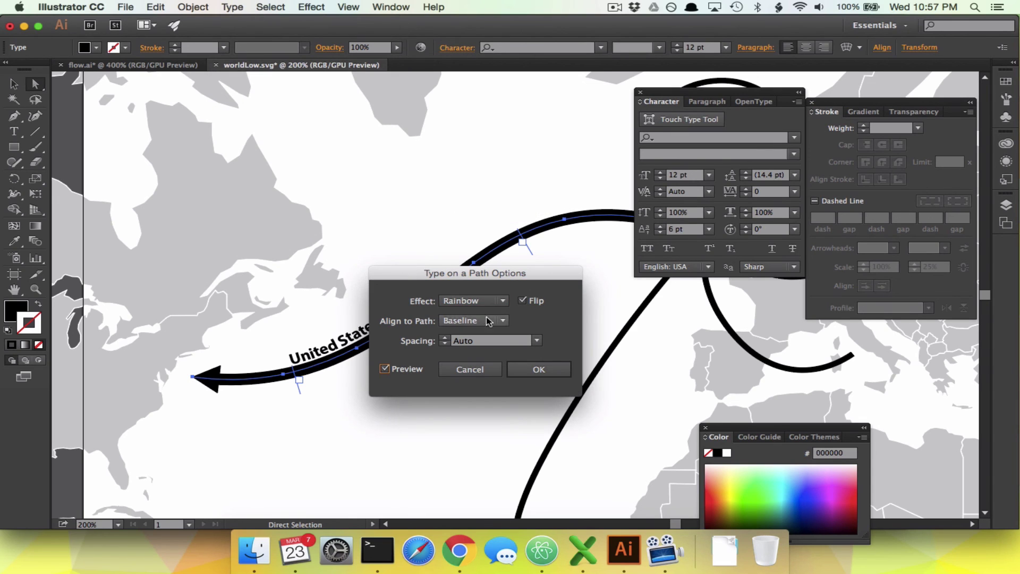
left_click(534, 301)
left_click_drag(497, 278, 377, 425)
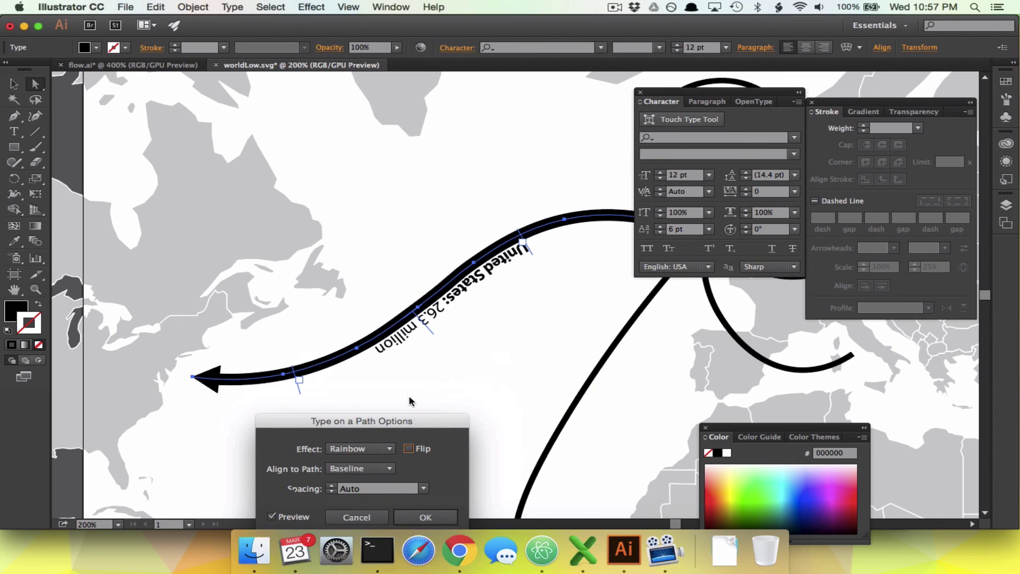
left_click_drag(422, 427, 429, 350)
left_click(429, 372)
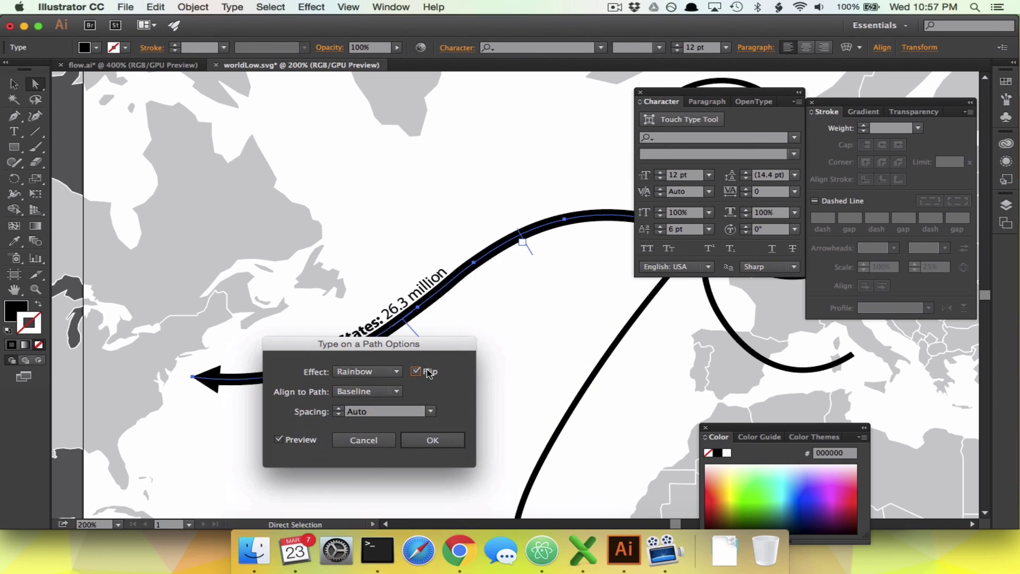
left_click(371, 439)
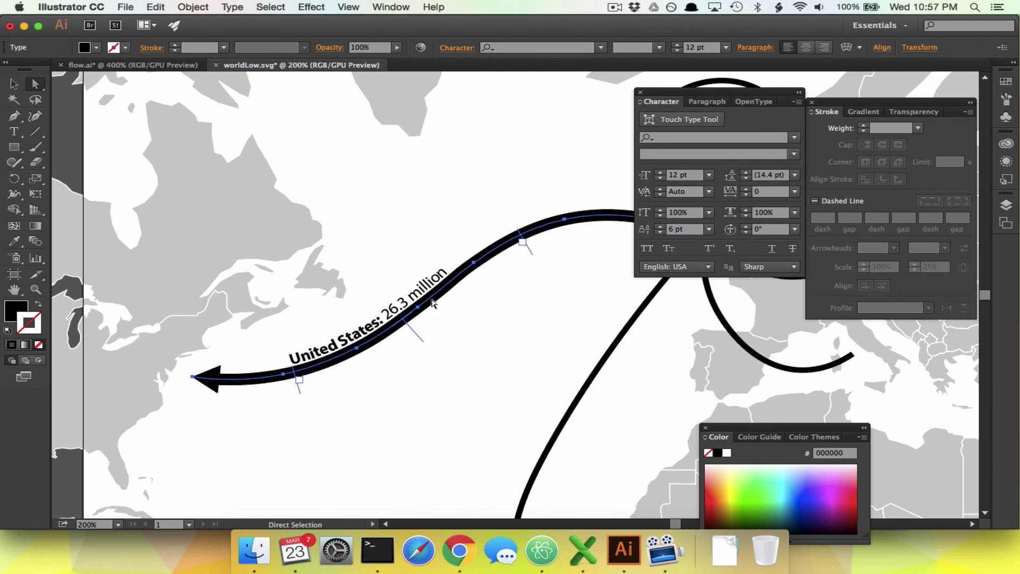
- Lower the United States label beneath its curve, trying a baseline shift of -17 pt and settling on -16 pt
left_click(660, 233)
left_click(660, 232)
left_click(660, 232)
left_click(660, 232)
left_click(660, 233)
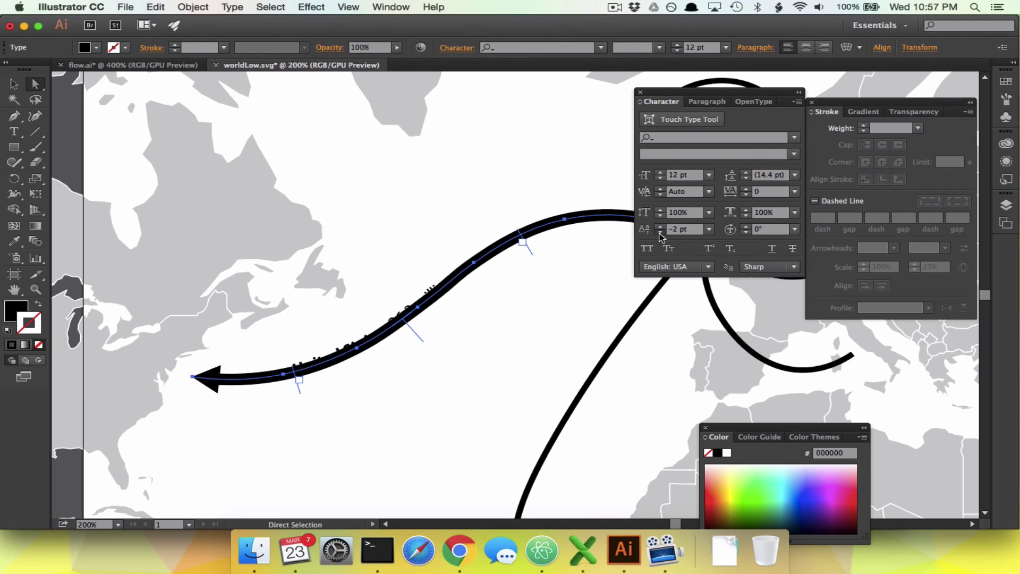
left_click(660, 232)
left_click(660, 232)
left_click(660, 232)
left_click(660, 232)
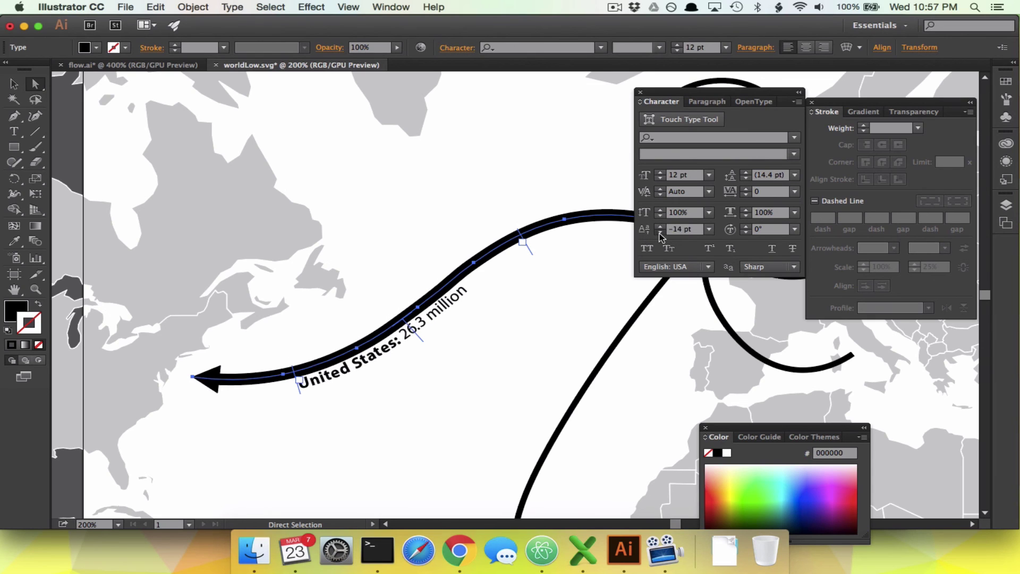
left_click(661, 232)
left_click(660, 232)
left_click(423, 403)
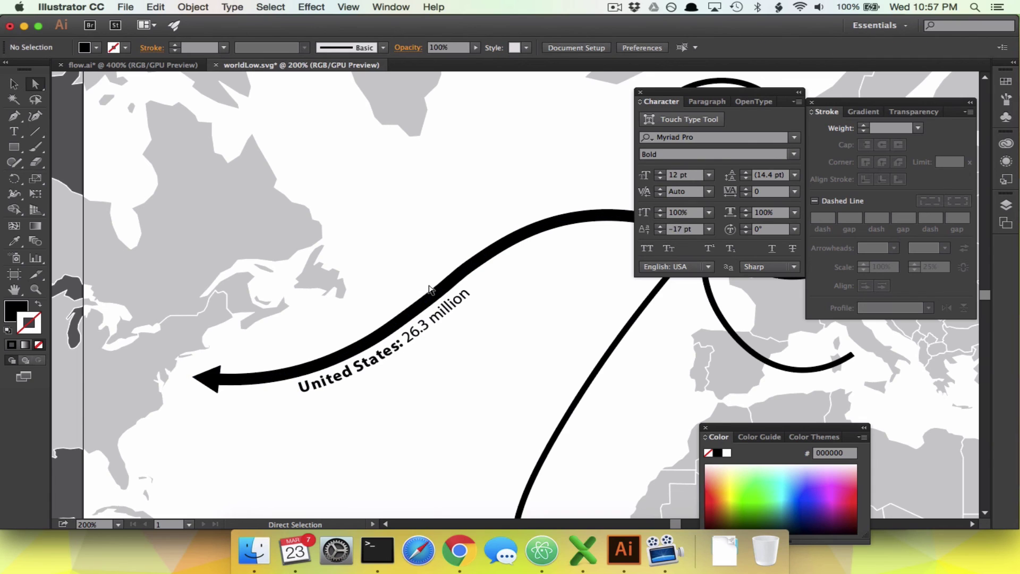
left_click(434, 314)
left_click(660, 225)
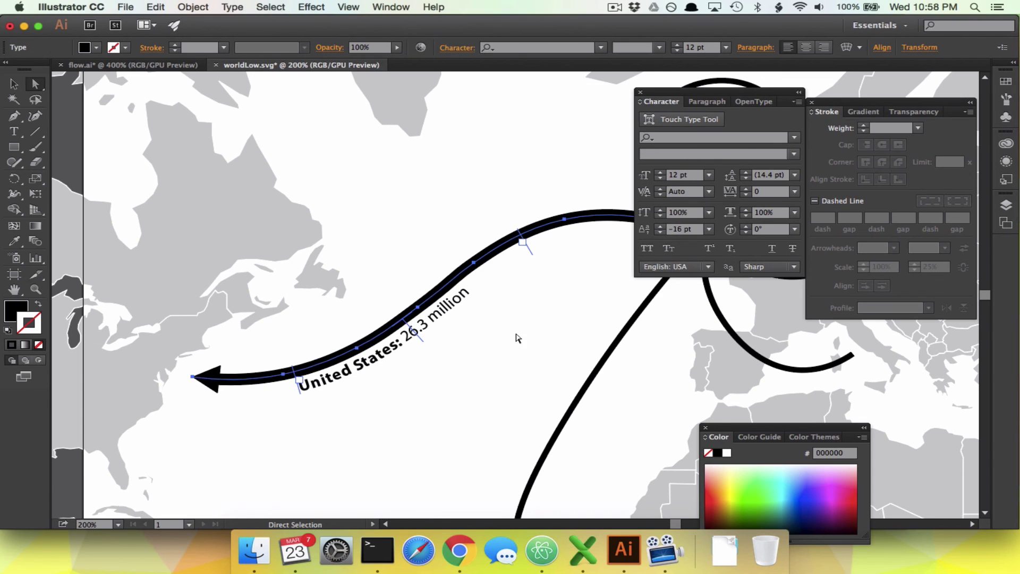
left_click(461, 454)
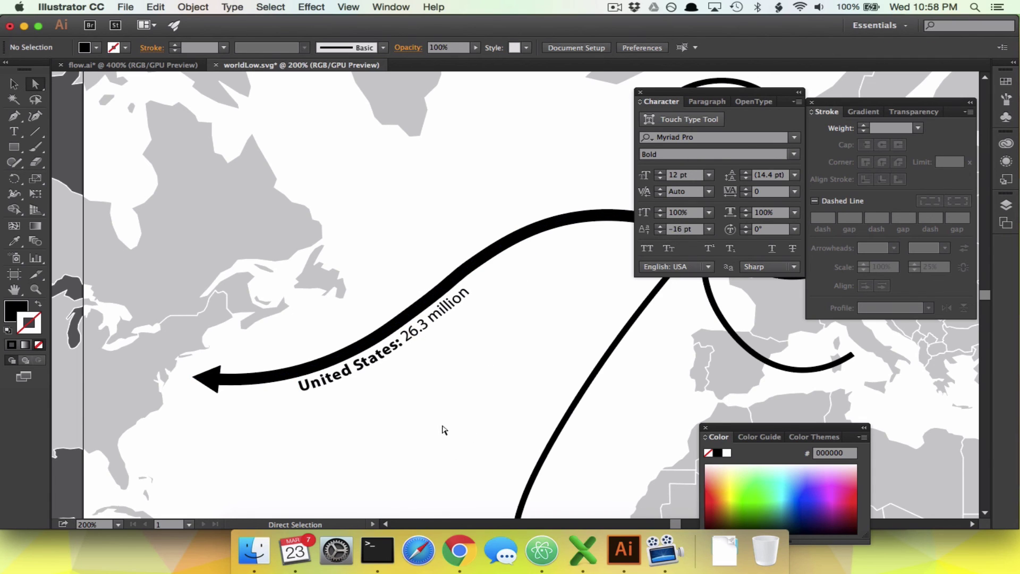
- Enlarge the United States label to 14 pt, set its baseline shift to -18 pt, and deselect it
scroll(436, 417, "right", 2)
scroll(436, 417, "up", 1)
left_click(383, 358)
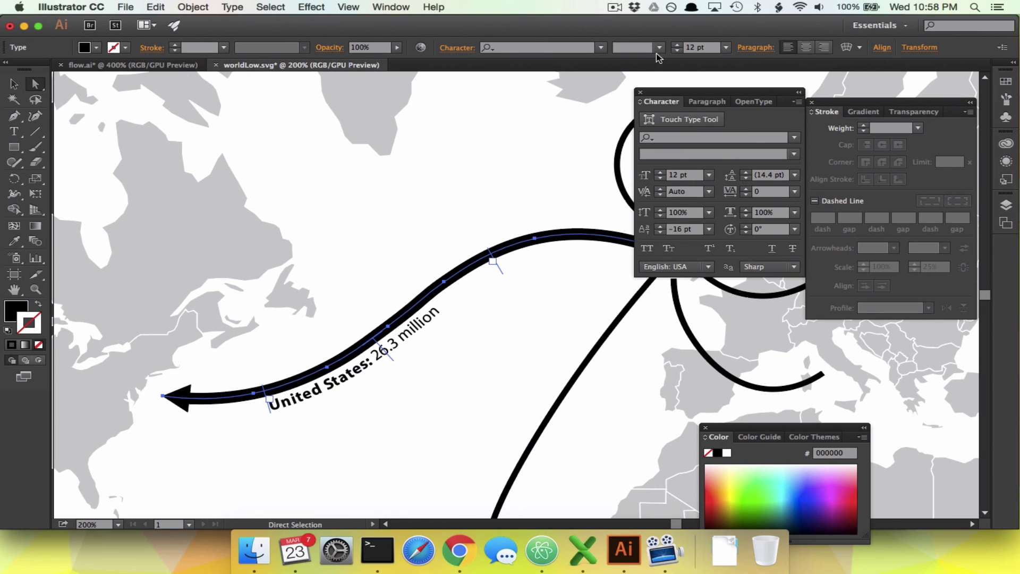
left_click(676, 44)
left_click(676, 44)
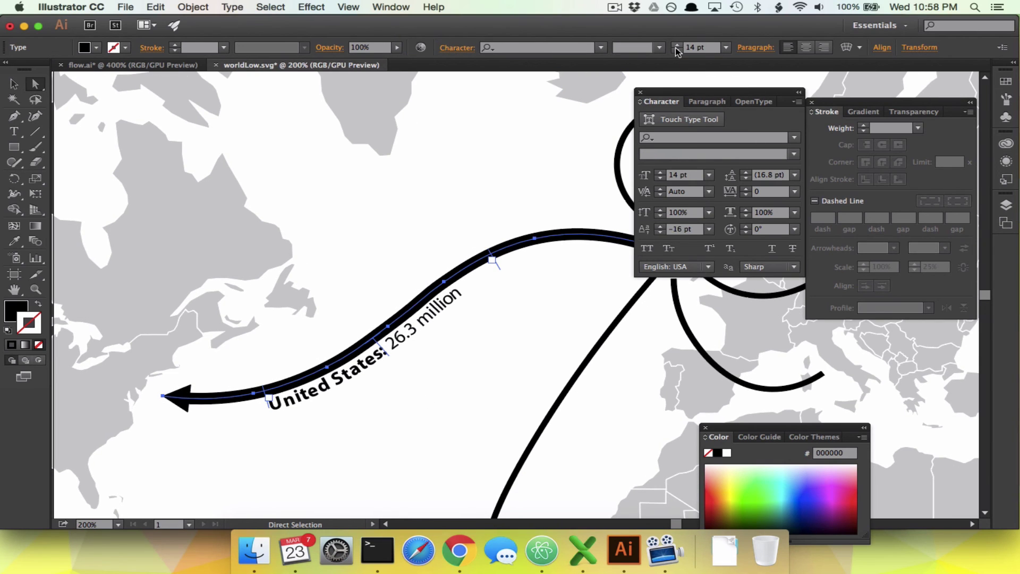
left_click(661, 233)
left_click(662, 232)
left_click(494, 360)
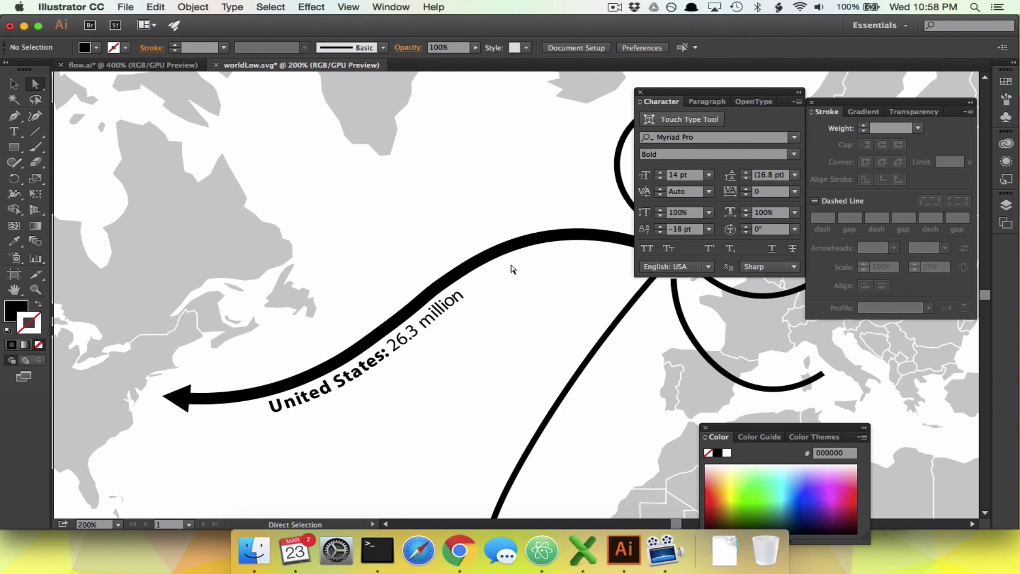
- Add the path text "United Kingdom" along the looping curve above Ireland and Great Britain with the Type tool
scroll(486, 324, "up", 5)
scroll(486, 324, "right", 6)
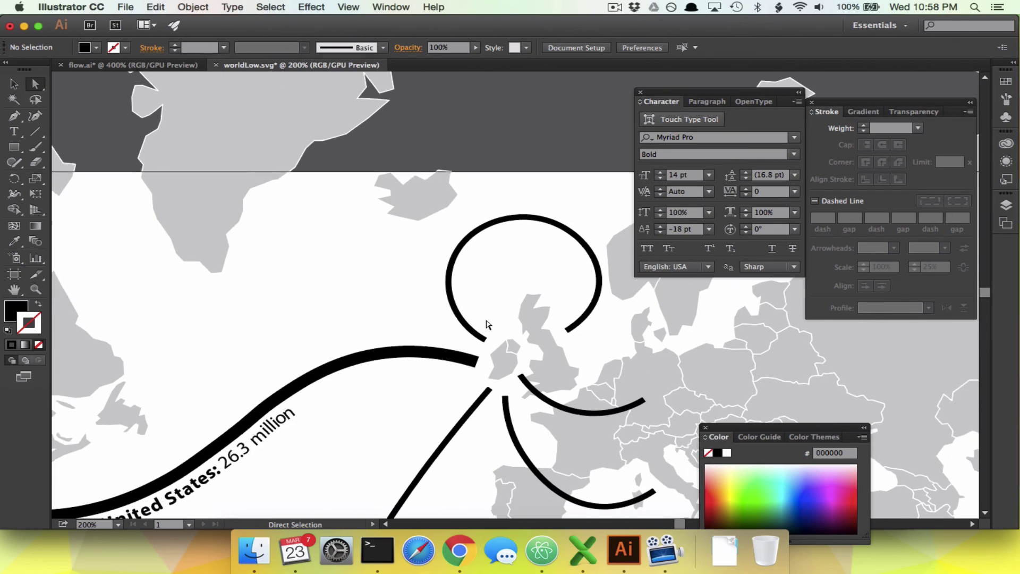
scroll(488, 324, "right", 2)
left_click(490, 228)
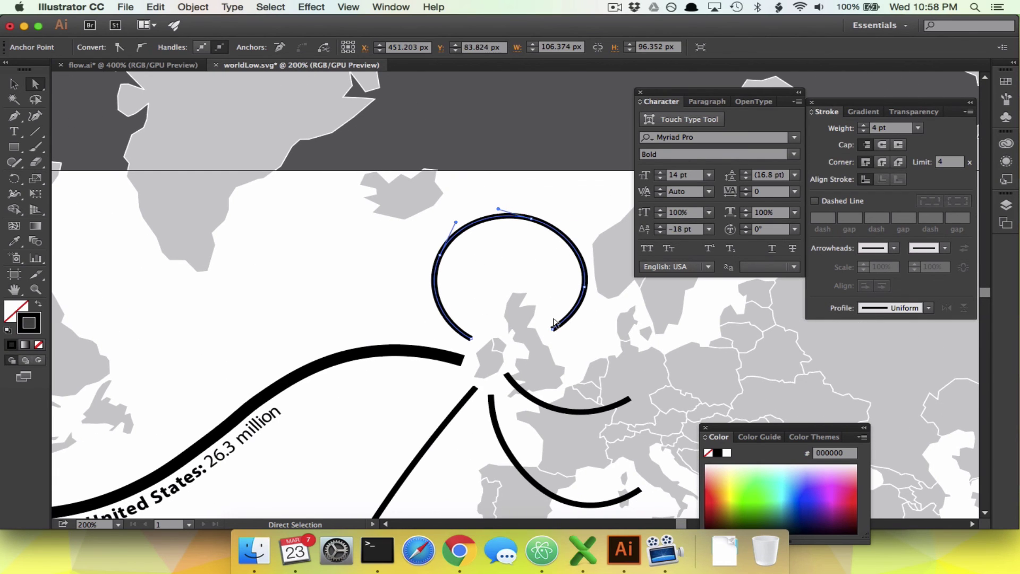
left_click(14, 131)
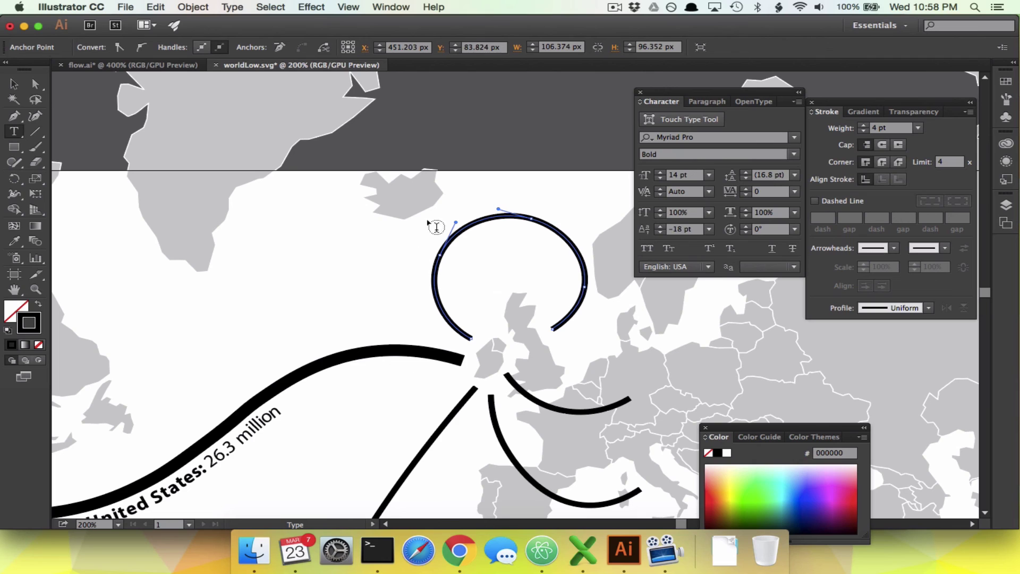
left_click(474, 212)
type("United Kingd")
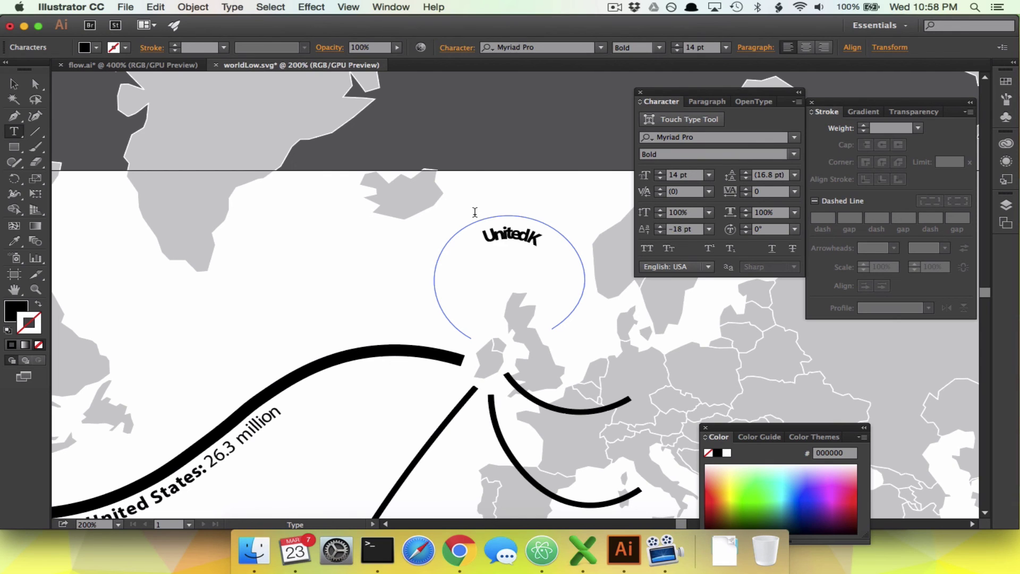
type("om")
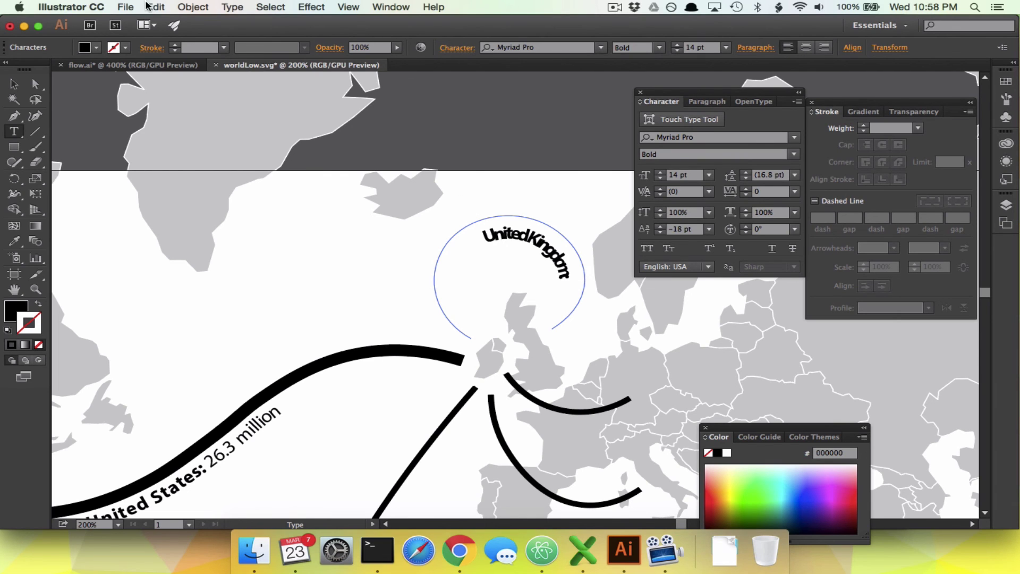
- Check the United Kingdom label on the finished map in flow.ai and return to worldLow.svg
left_click(123, 64)
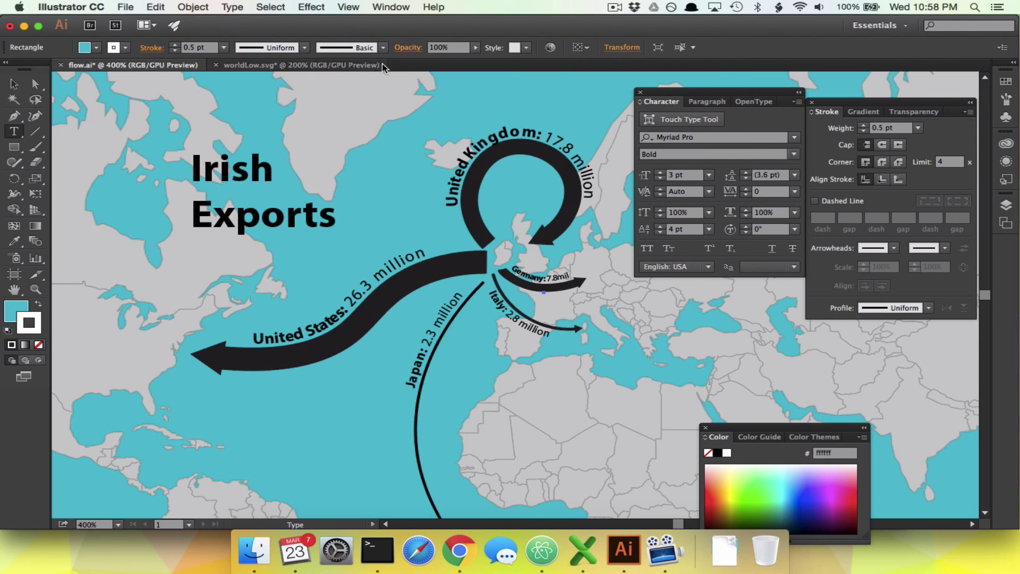
left_click(333, 64)
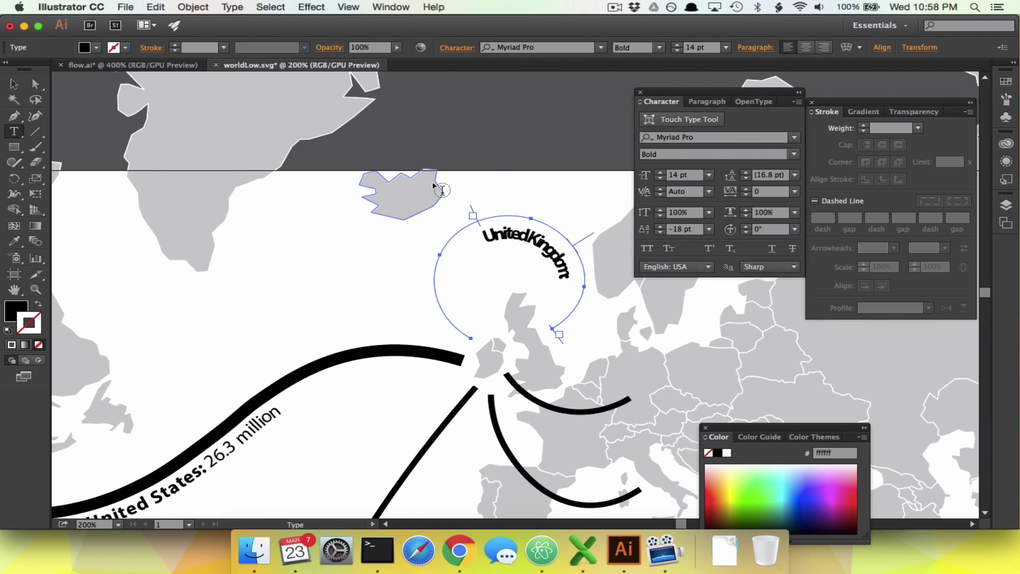
key(".")
key("ctrl+shift+a")
key("m")
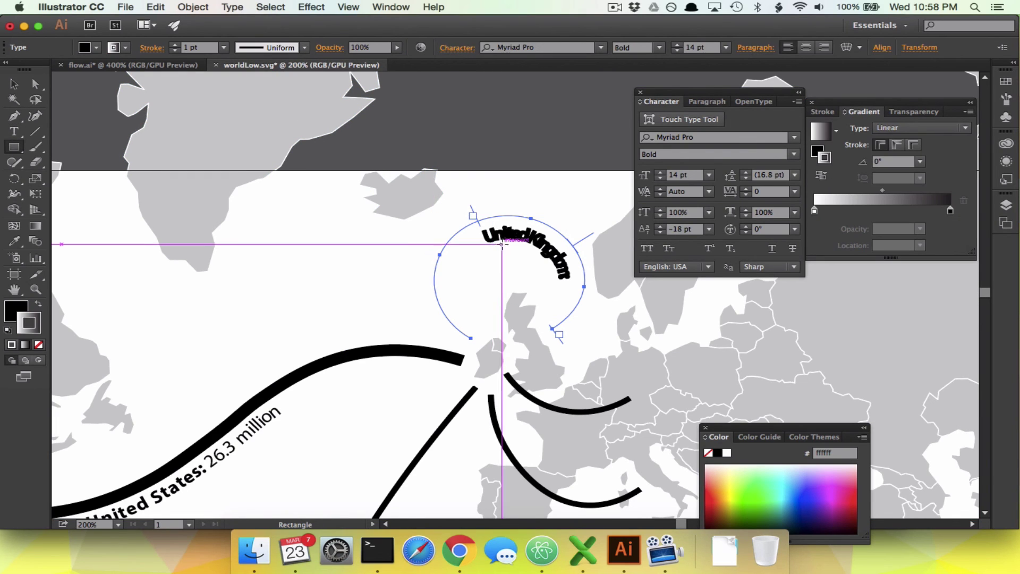
key("slash")
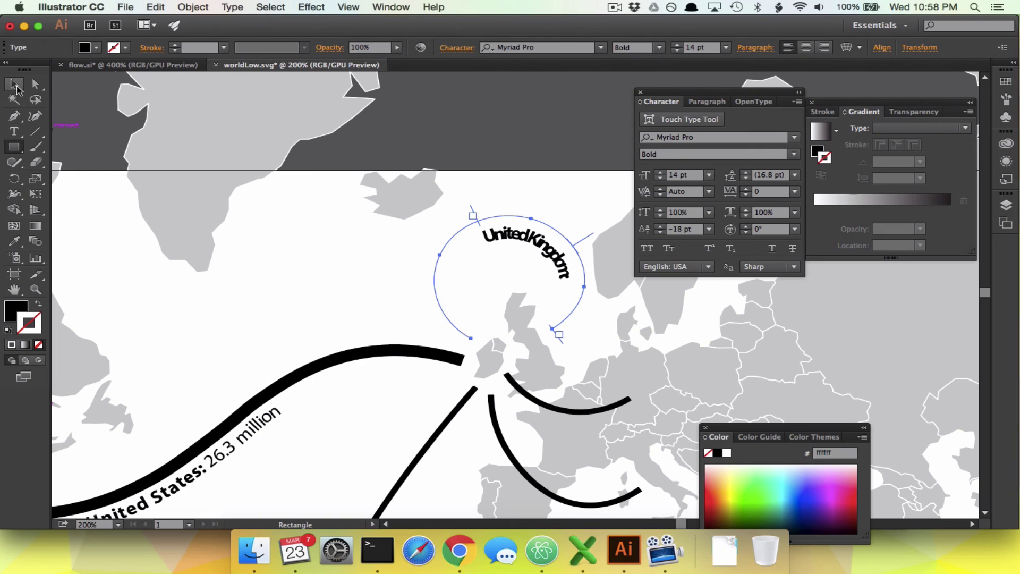
- Raise the United Kingdom label outside its looping curve by setting its baseline shift to 7 pt
left_click(35, 84)
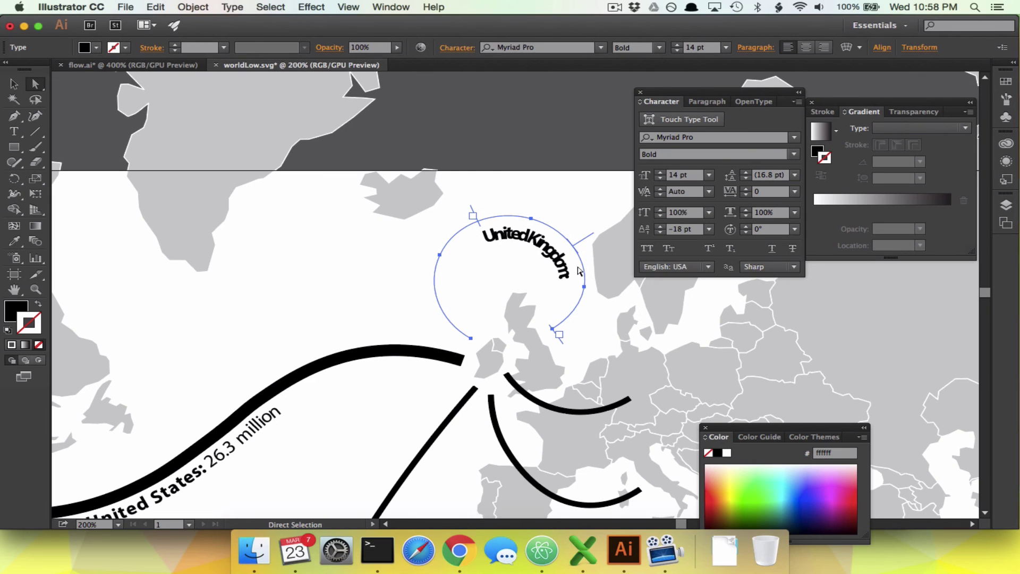
left_click(661, 225)
left_click(662, 226)
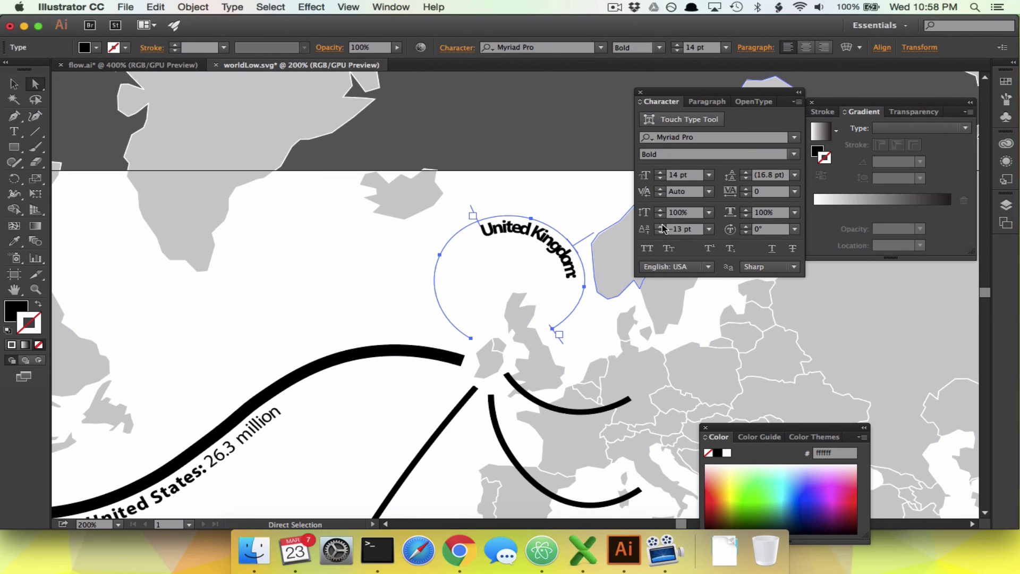
left_click(662, 225)
left_click(662, 225)
left_click(662, 225)
left_click(662, 225)
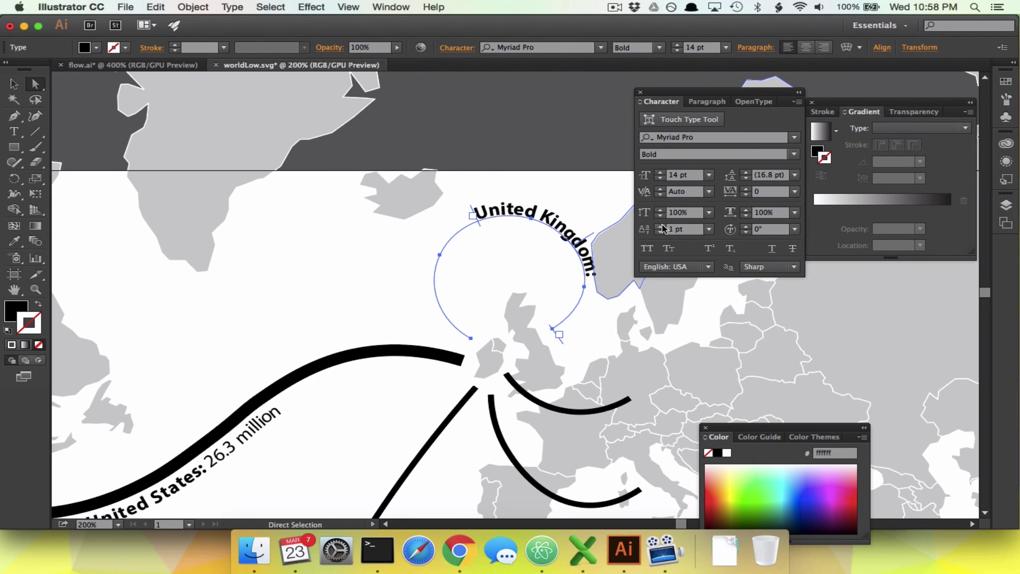
left_click(662, 225)
left_click(661, 225)
left_click(661, 225)
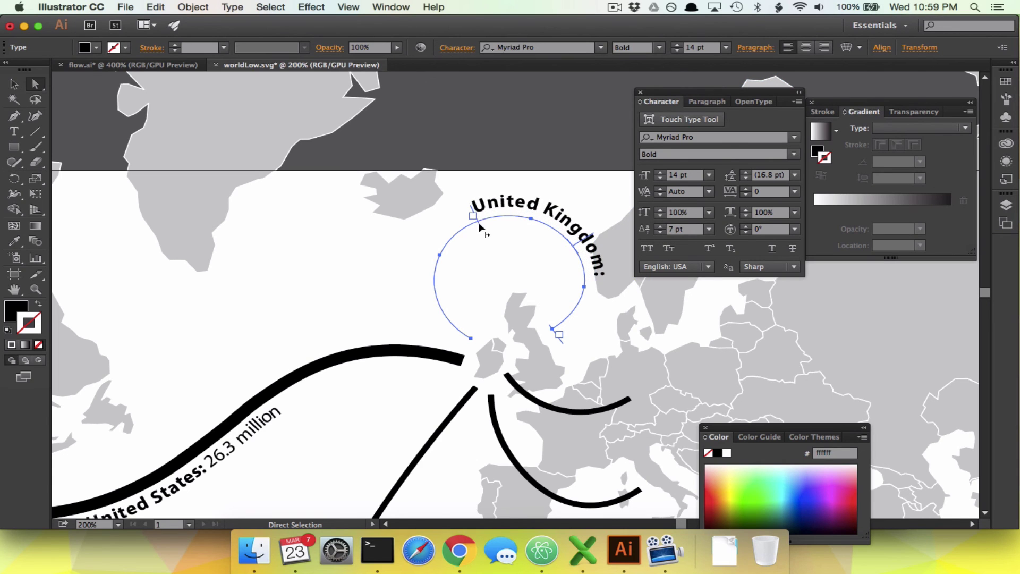
- Move the United Kingdom label's start to the curve's western side and its end limit up the eastern side with Direct Selection
key("super+equal")
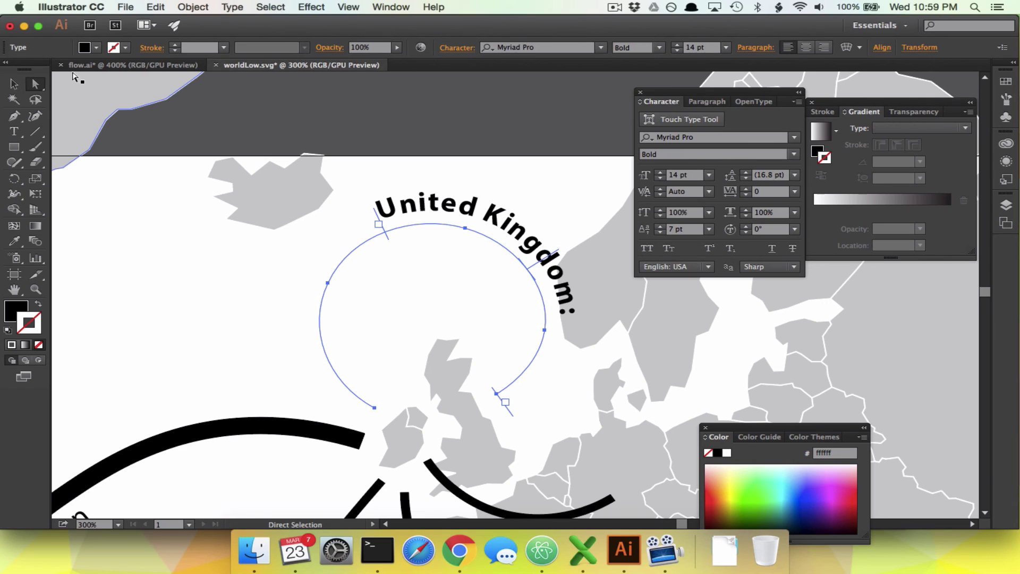
left_click(14, 84)
left_click(34, 85)
left_click_drag(375, 214, 305, 342)
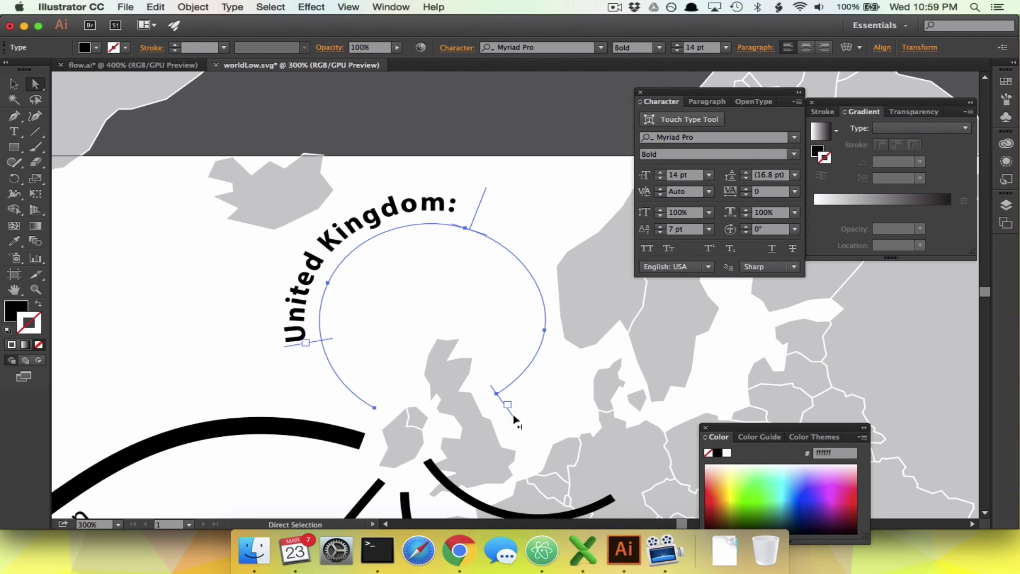
left_click_drag(513, 415, 570, 346)
- Append " 17.8 million" to the United Kingdom path text, consulting flow.ai for the figure
type("t")
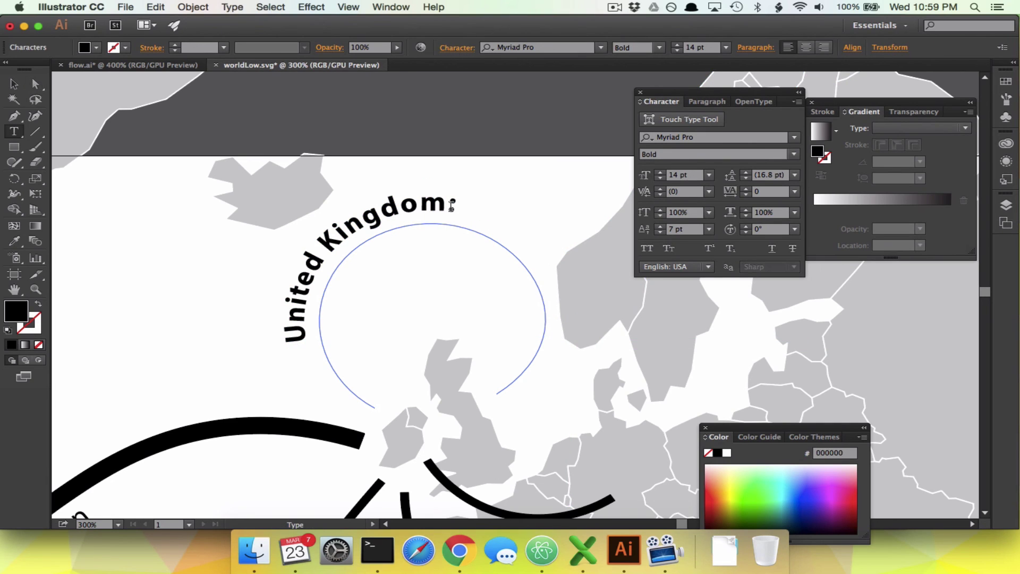
type(" 17.")
left_click(180, 65)
left_click(263, 64)
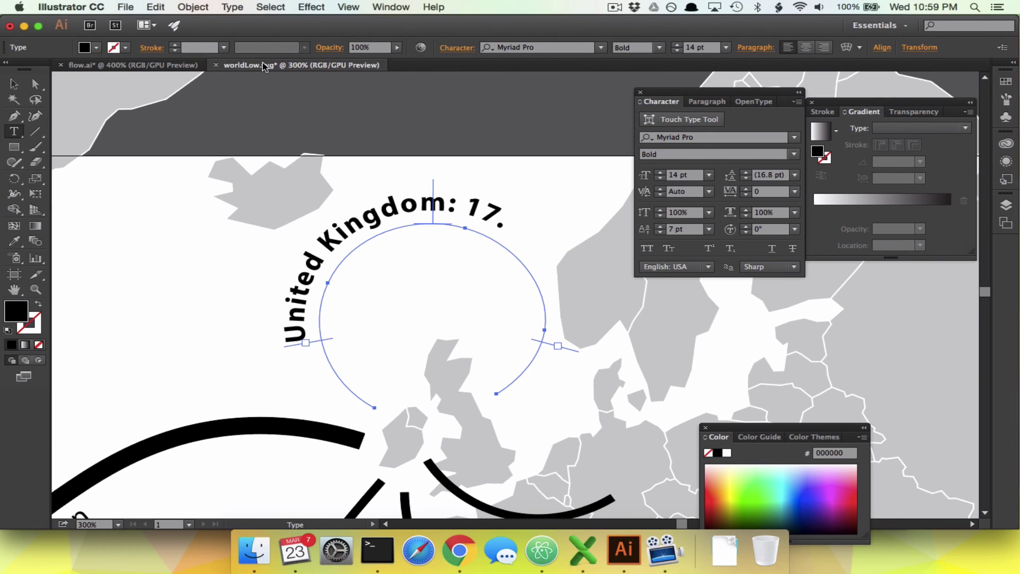
left_click(497, 215)
type("8")
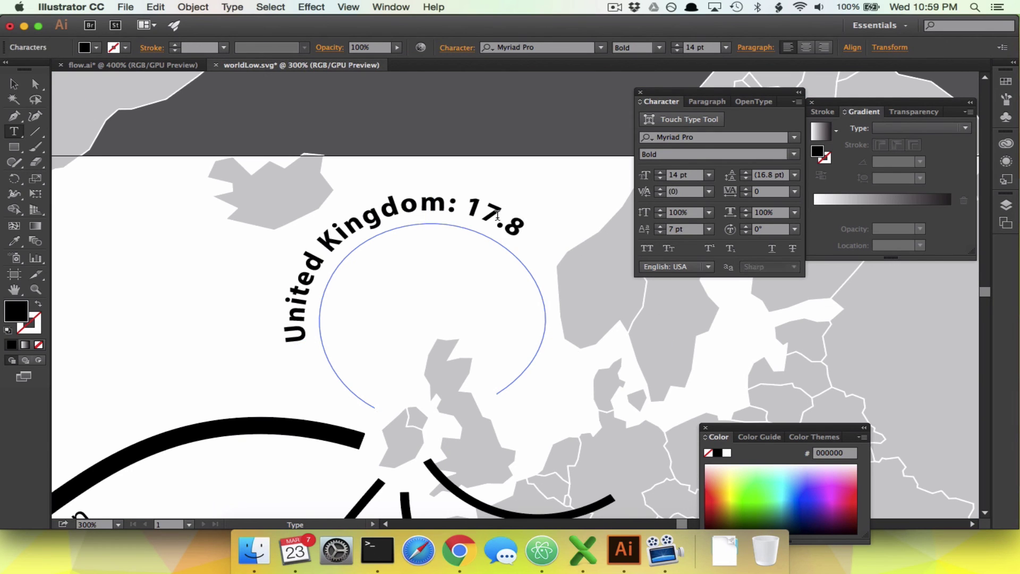
type(" million")
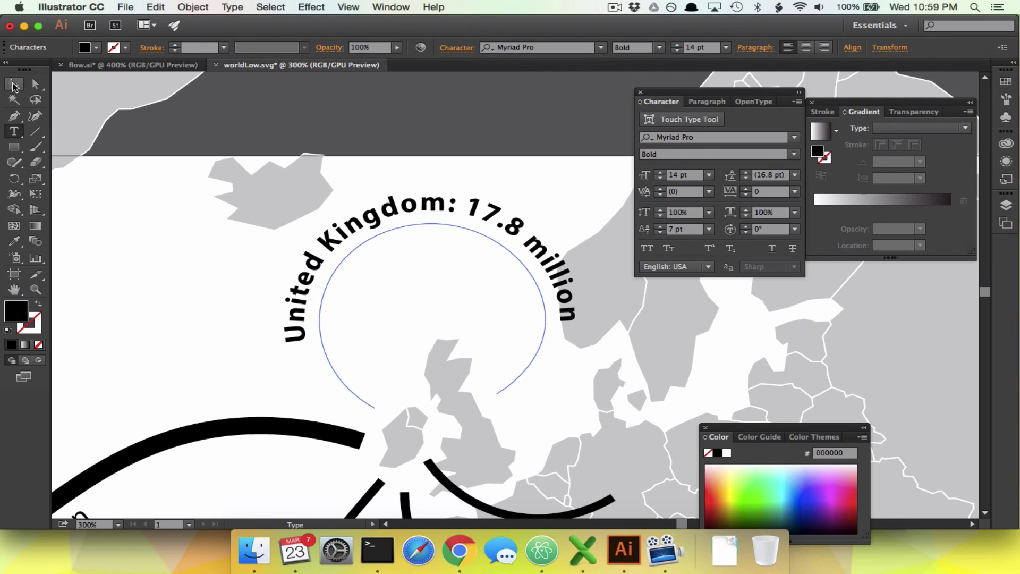
- Set the "17.8 million" part of the United Kingdom label to the Regular font style and deselect the label
left_click_drag(473, 206, 591, 330)
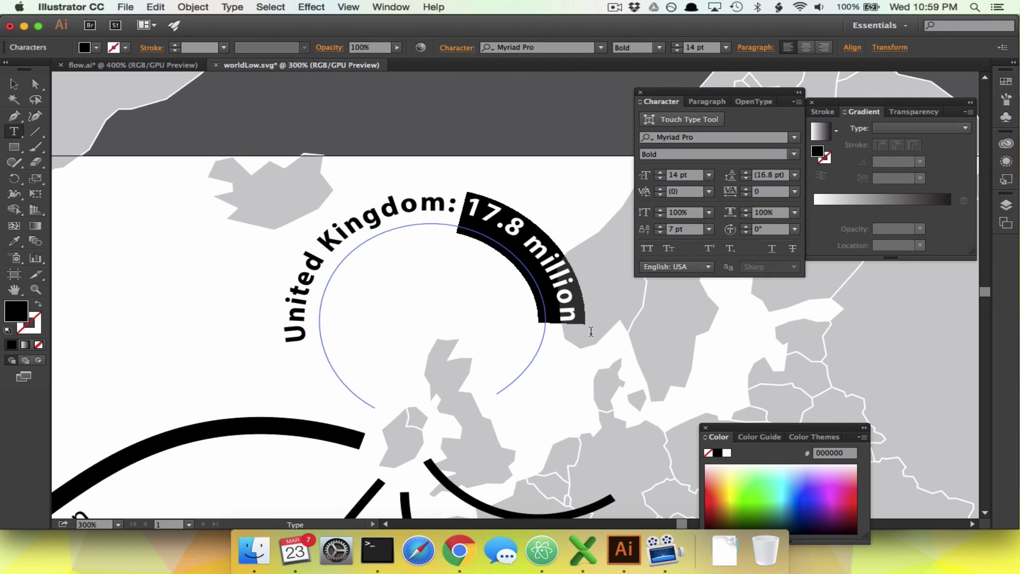
left_click(659, 48)
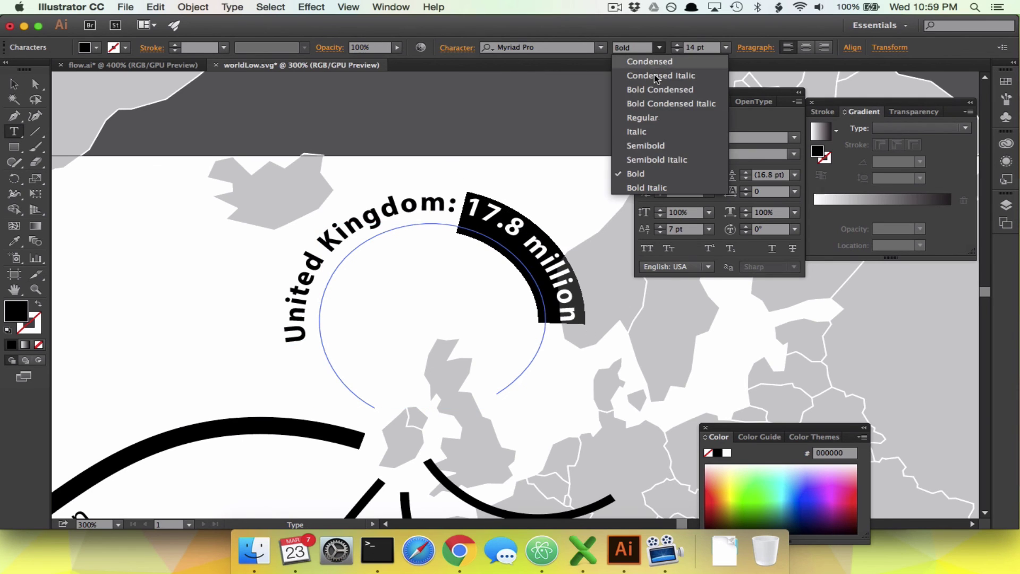
left_click(659, 118)
left_click(14, 83)
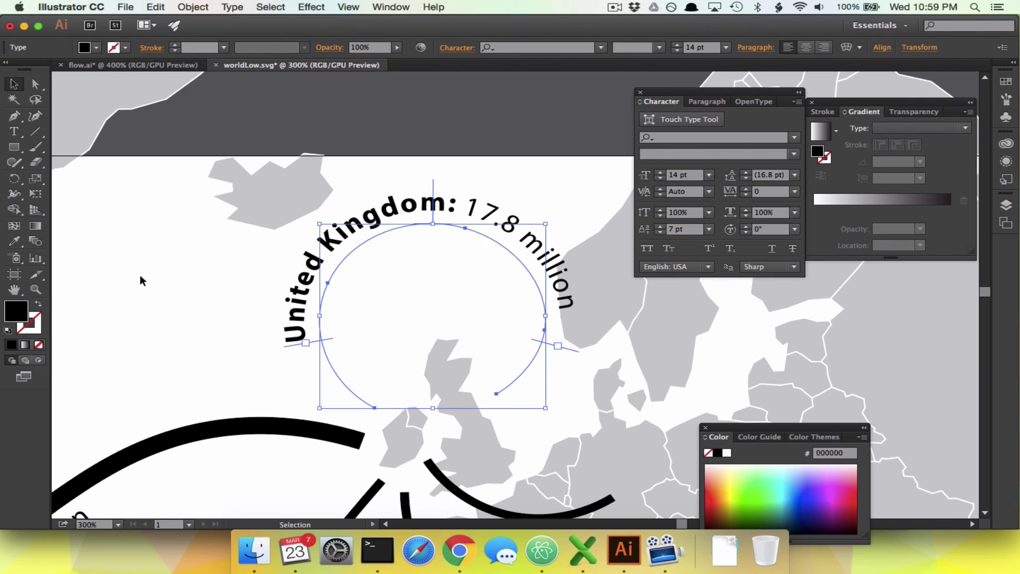
left_click(148, 313)
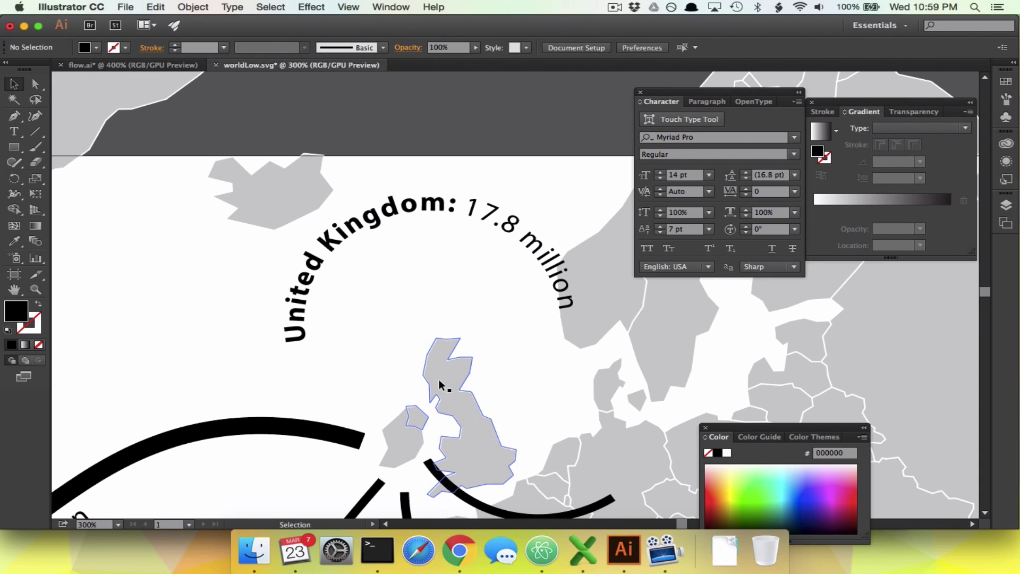
- Select the path beneath the United Kingdom label and give it an 8 pt black stroke (000000)
left_click(36, 83)
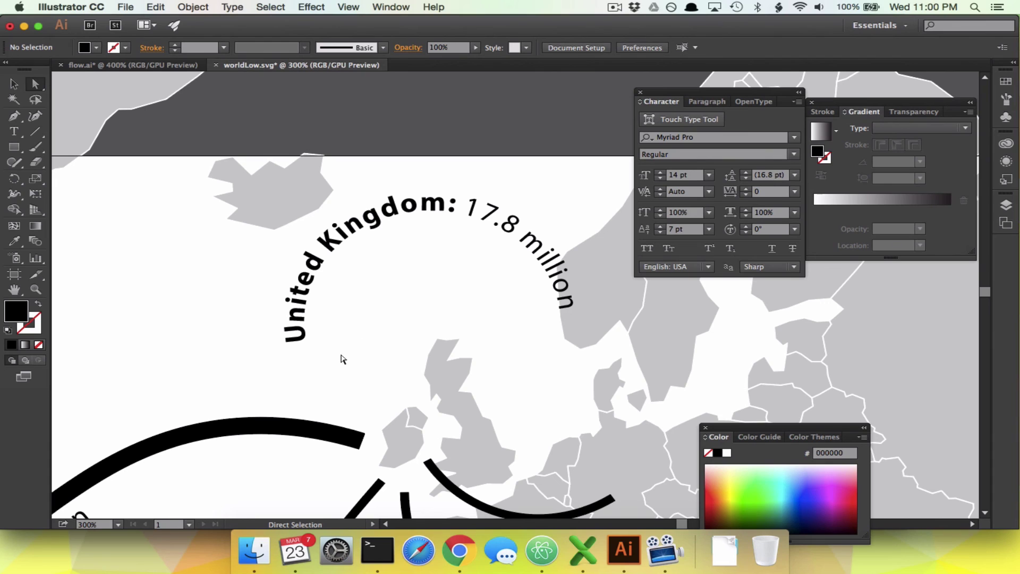
left_click(330, 367)
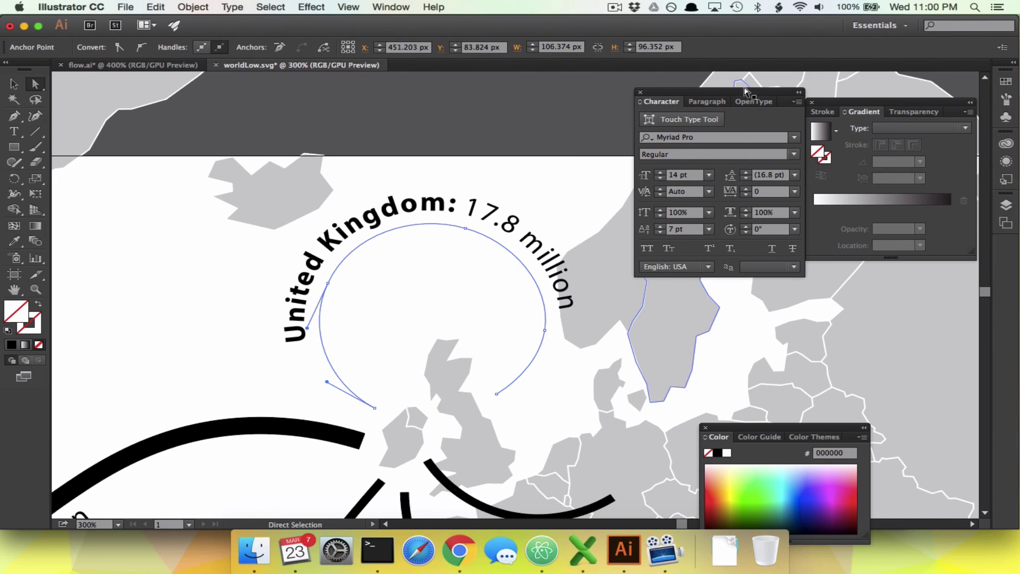
left_click_drag(749, 92, 736, 93)
left_click(818, 112)
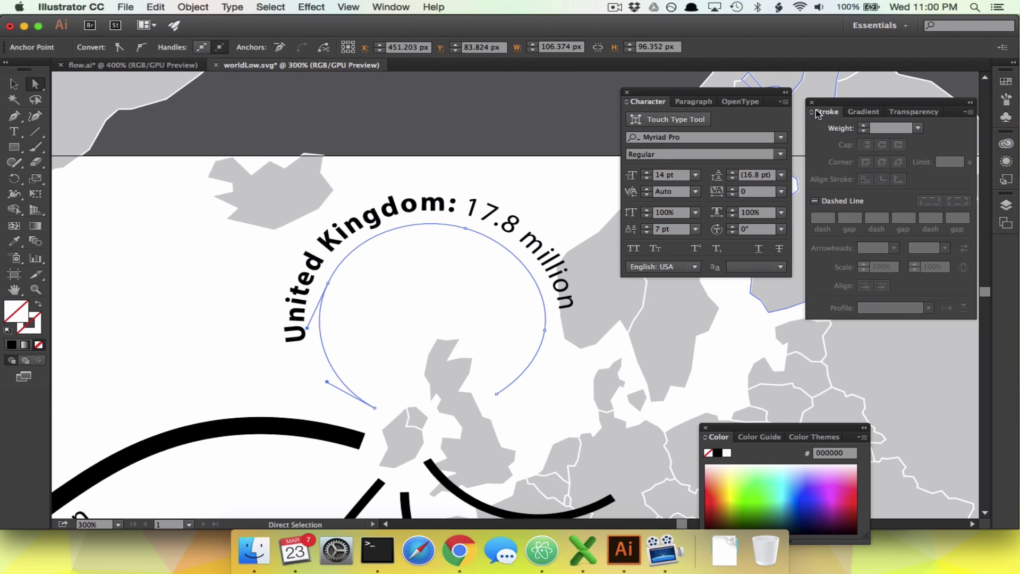
left_click(863, 126)
left_click(864, 125)
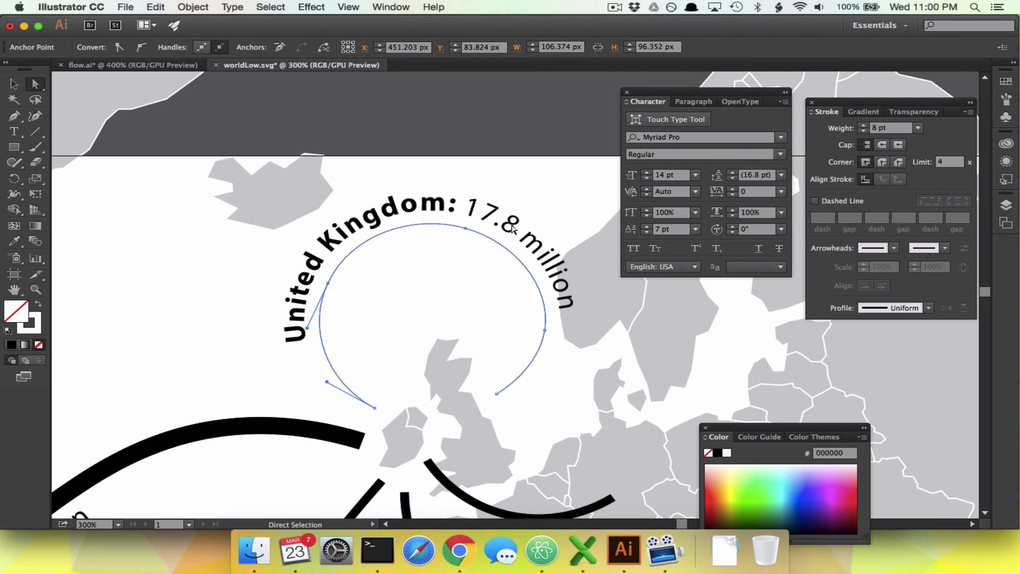
left_click(37, 324)
double_click(37, 324)
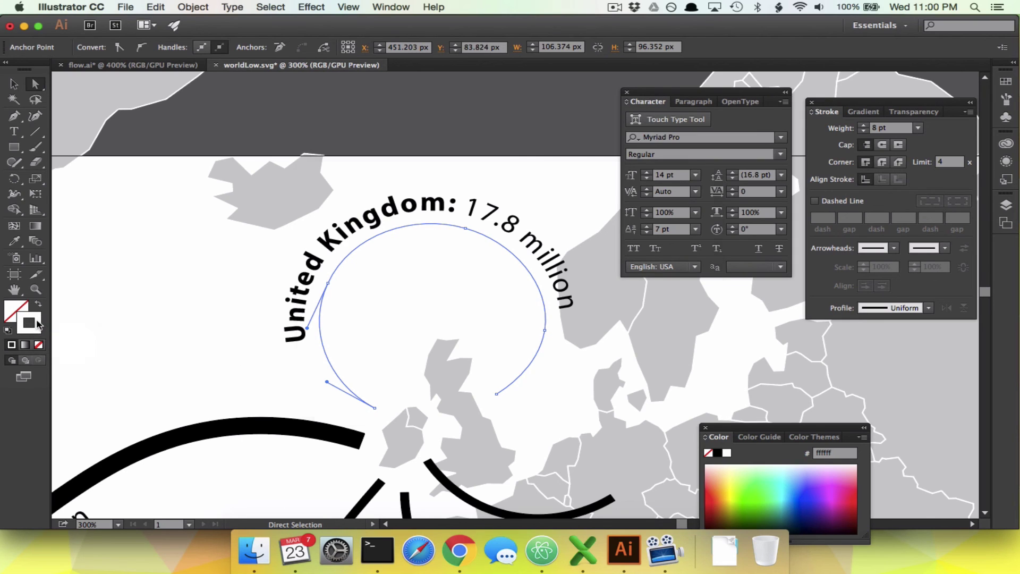
left_click_drag(338, 336, 312, 377)
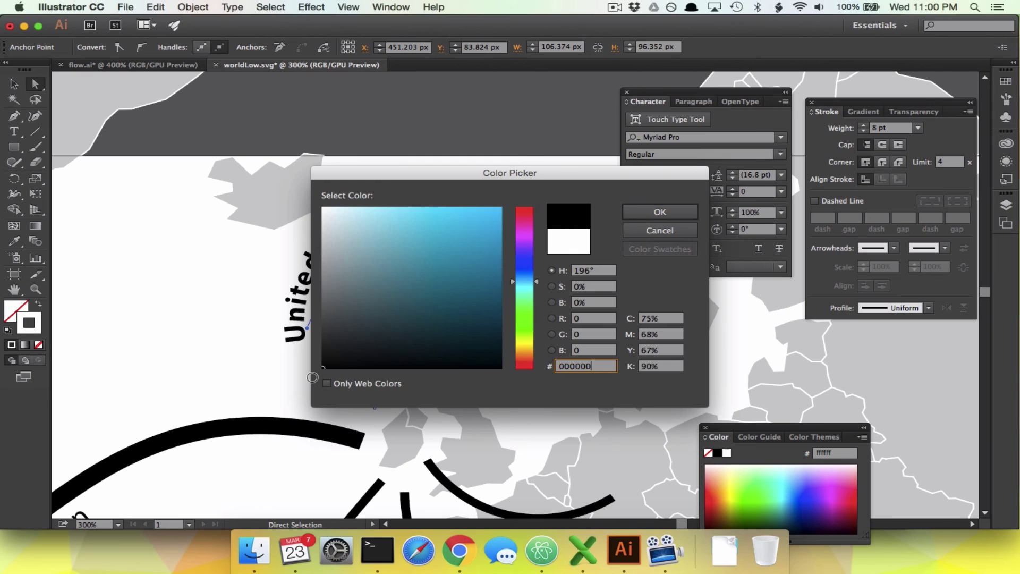
left_click(673, 212)
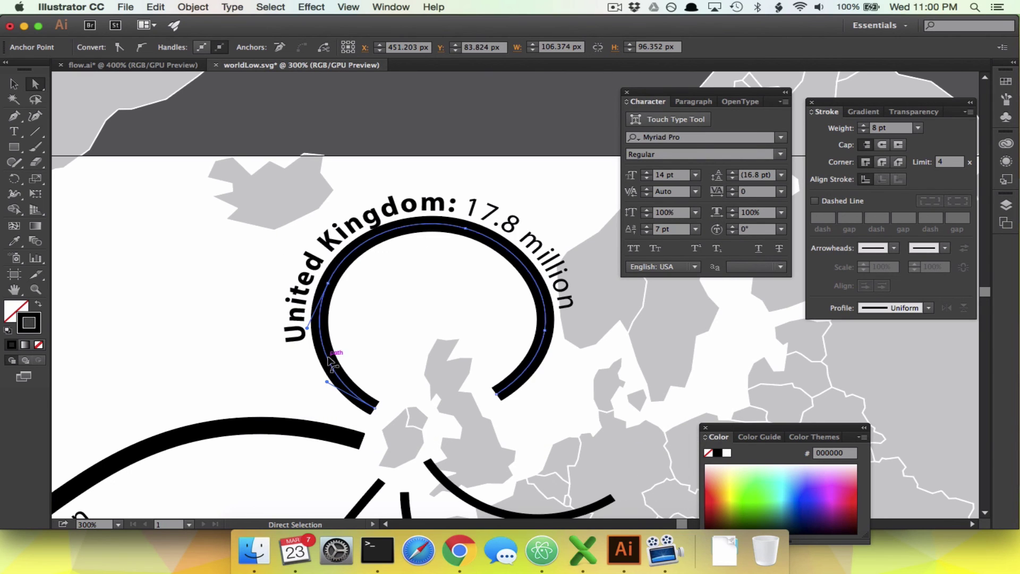
- Look up the United Kingdom weight in the Excel workbook and set the looping curve's stroke weight to 5.94 pt
left_click(583, 551)
left_click(197, 146)
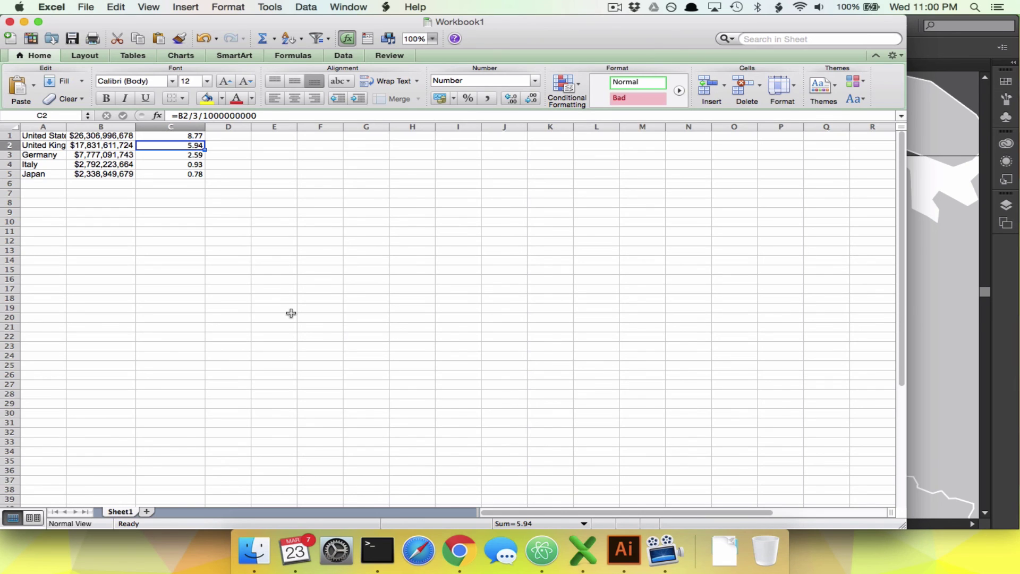
key("super+Tab")
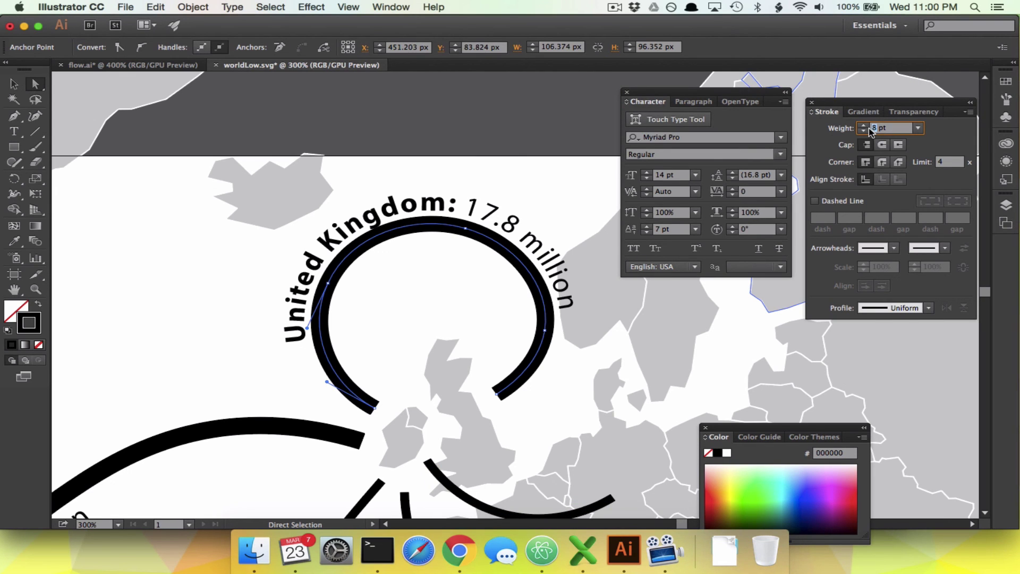
key("Return")
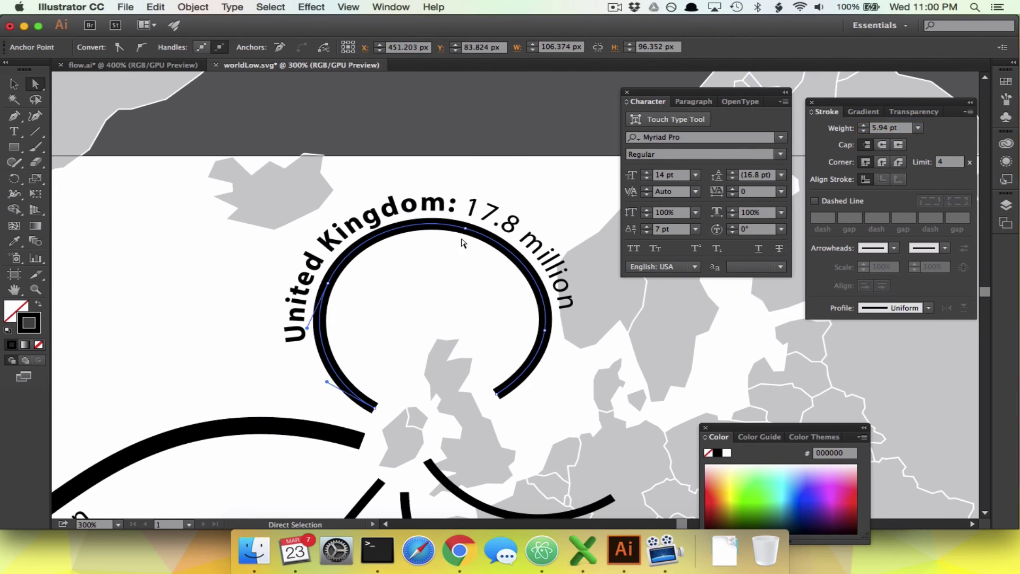
- Add an Arrow 7 arrowhead scaled to 30% at the end of the United Kingdom curve, then deselect it
left_click(945, 248)
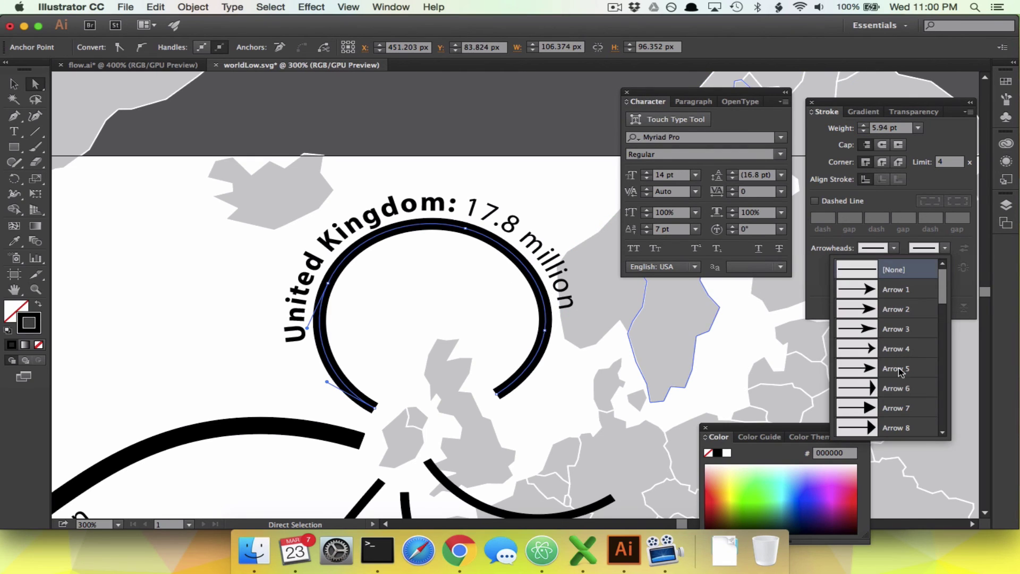
left_click(905, 408)
left_click(924, 269)
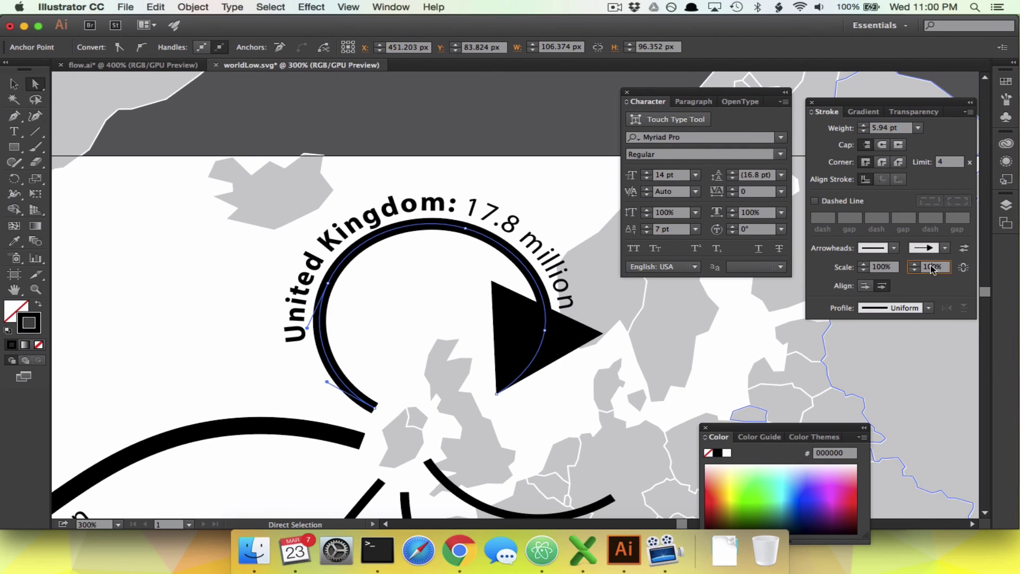
type("30")
key("Return")
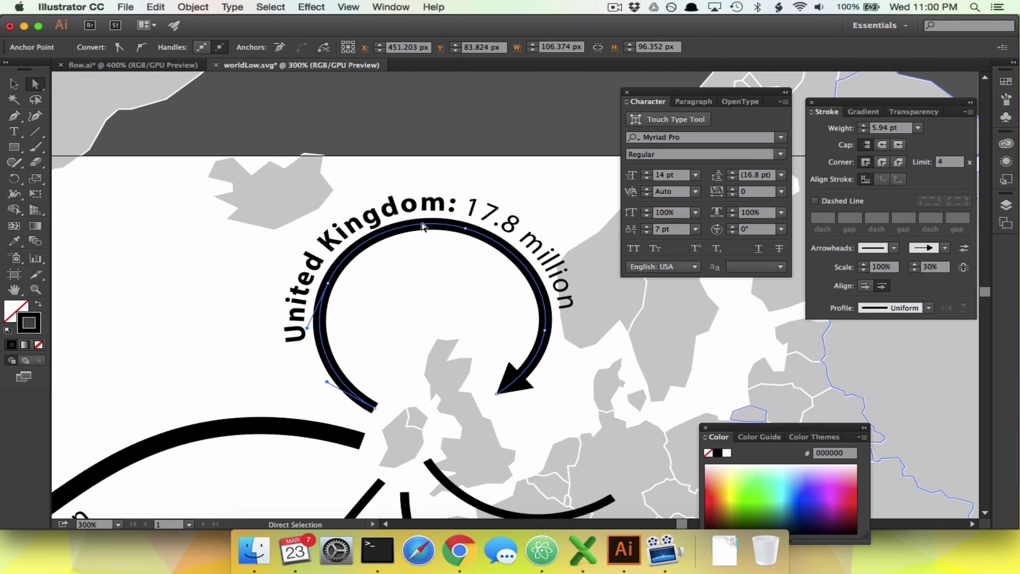
key("v")
left_click(159, 308)
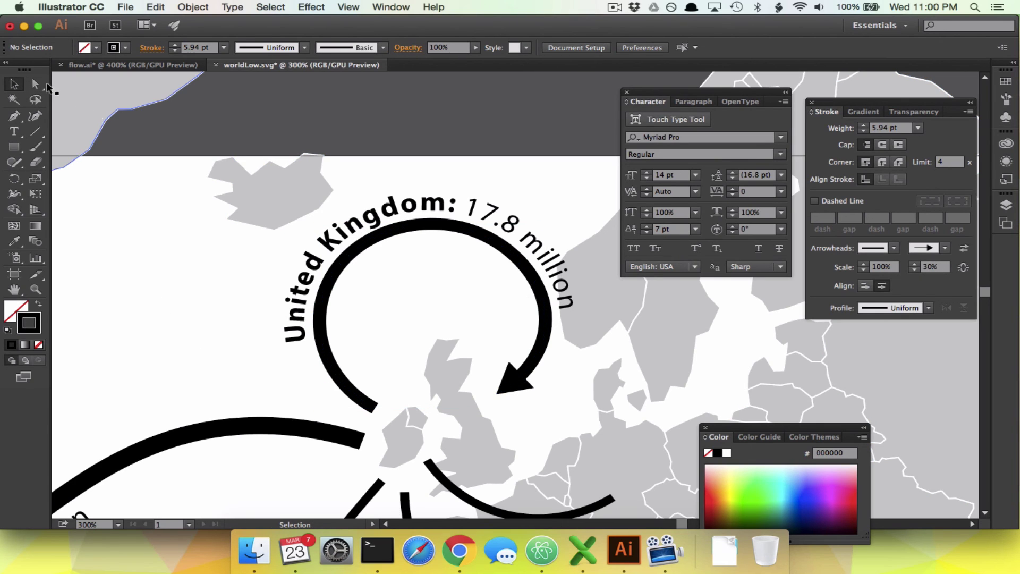
- Fine-tune the start, end and centre brackets of the United Kingdom label to shift it clockwise along the curve, and deselect it
left_click(35, 83)
left_click(389, 211)
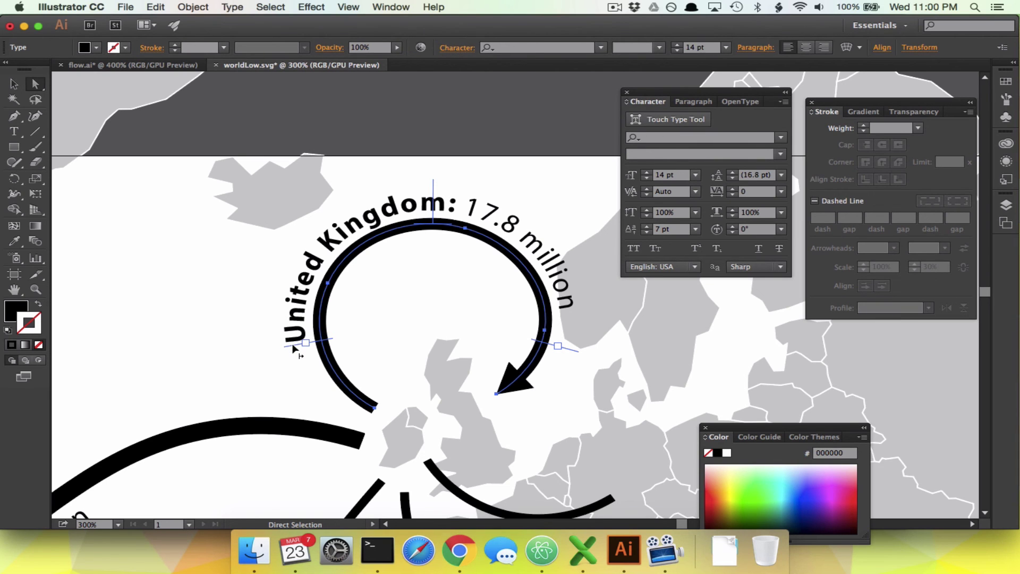
left_click_drag(292, 349, 293, 340)
left_click_drag(574, 352, 575, 334)
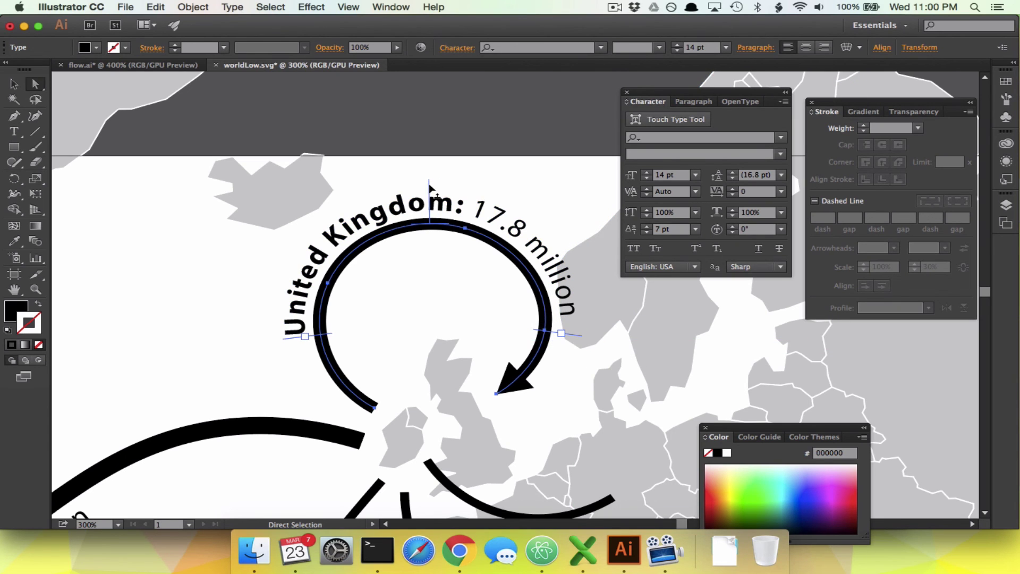
left_click_drag(431, 187, 444, 216)
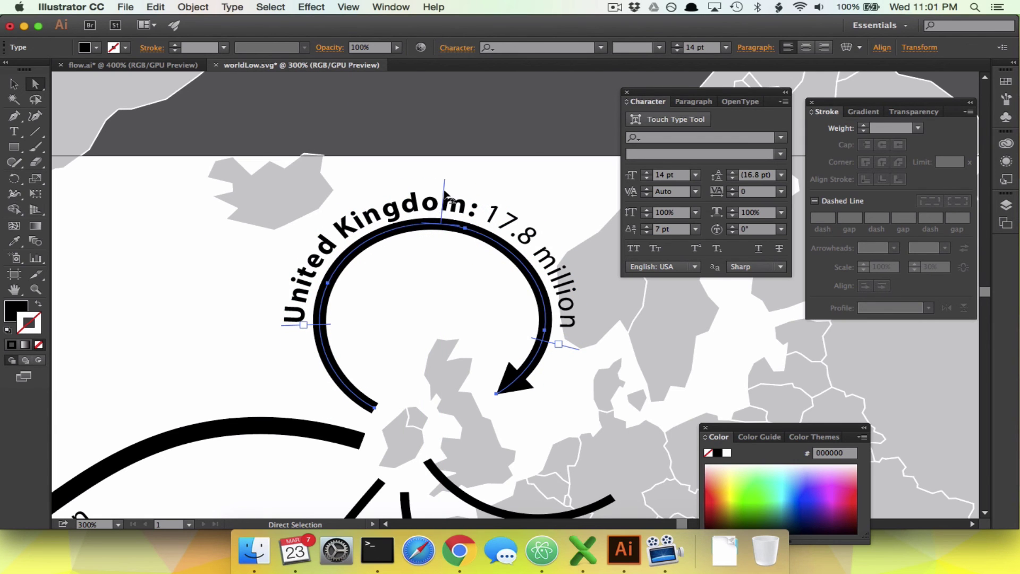
left_click(244, 289)
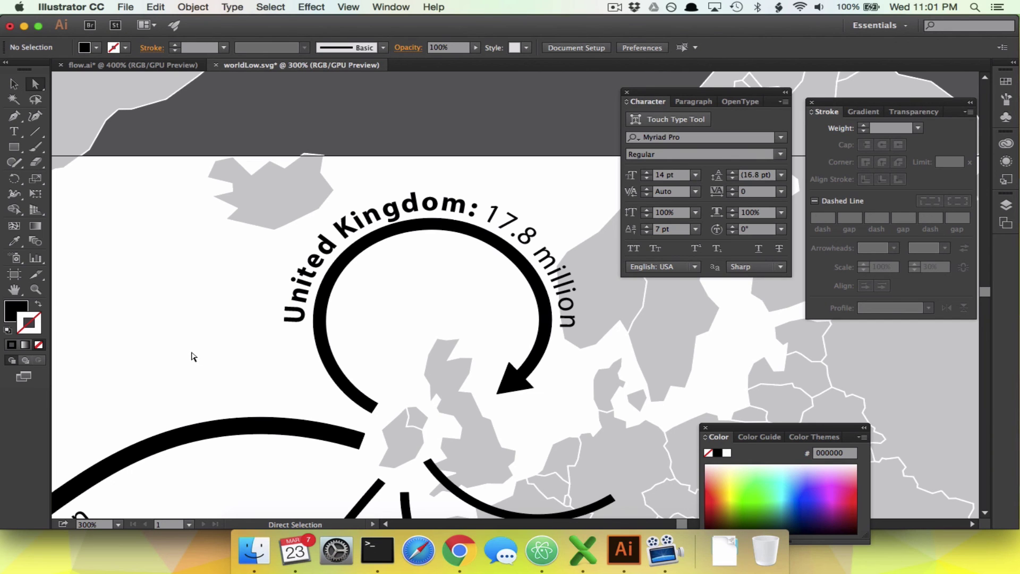
- Check the label wording in flow.ai, and add the path text "Germany: 7.8" along the curve leading to Germany in worldLow.svg
scroll(193, 357, "down", 8)
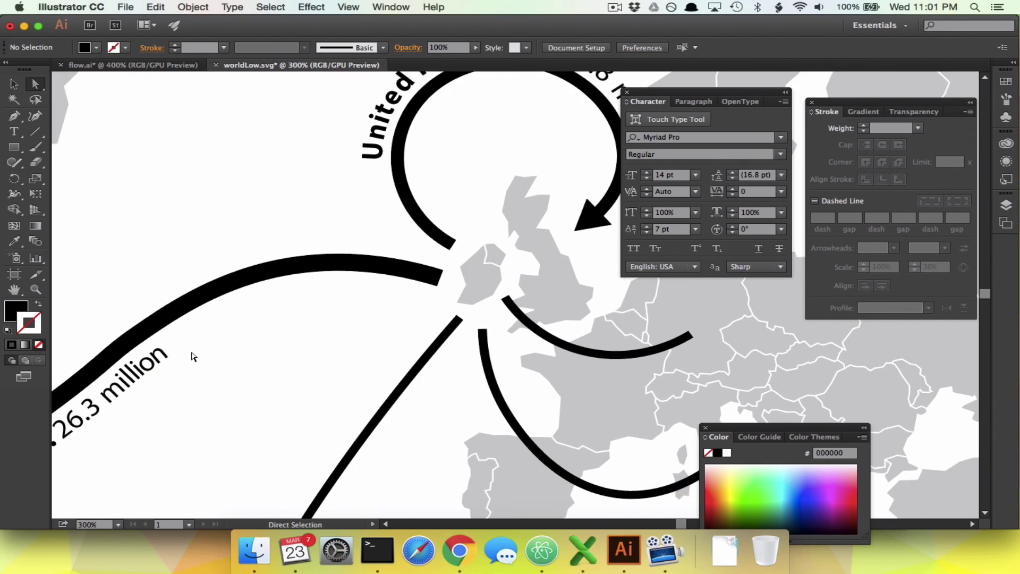
scroll(194, 357, "down", 2)
scroll(193, 357, "right", 2)
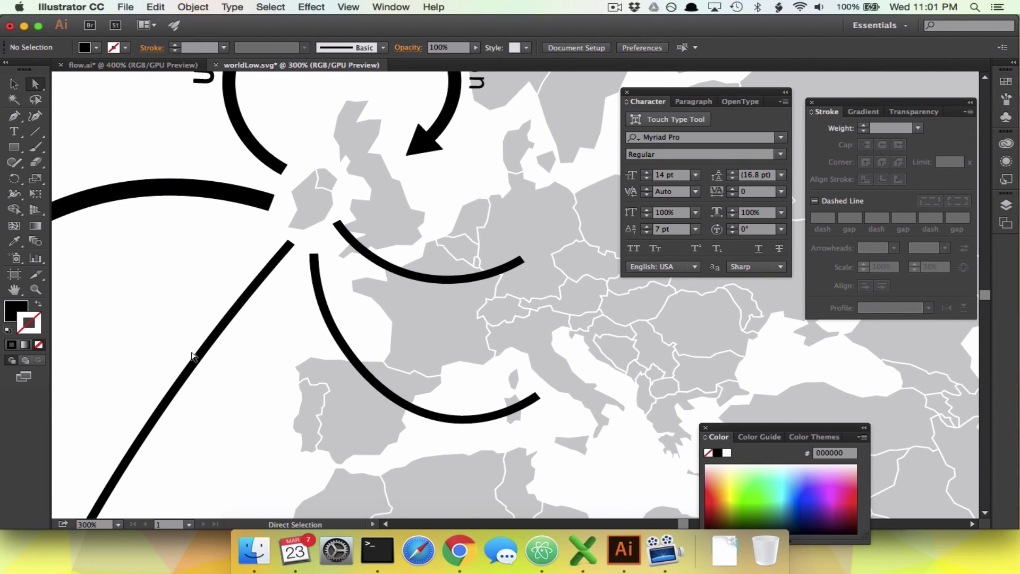
left_click(14, 132)
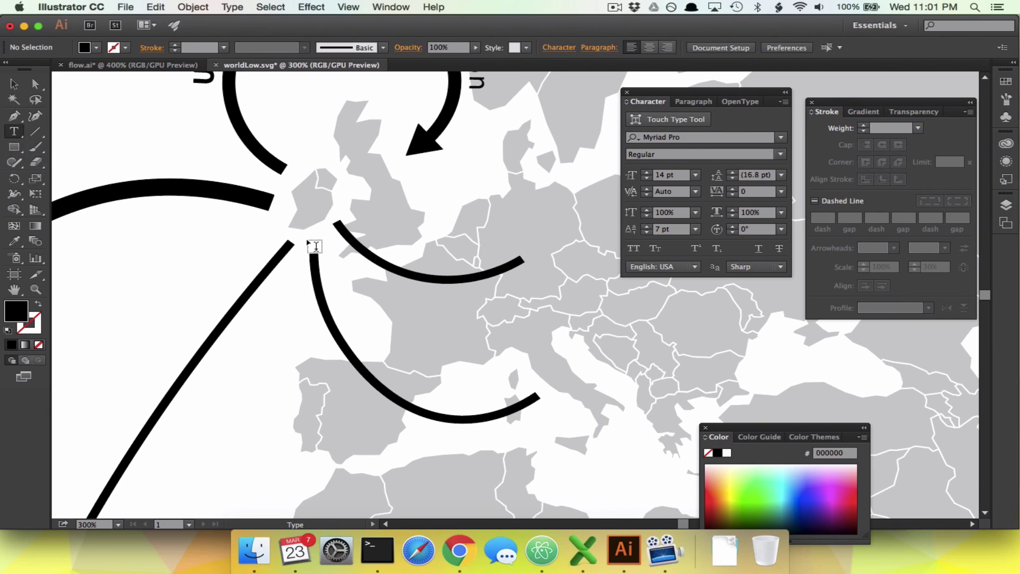
left_click(133, 64)
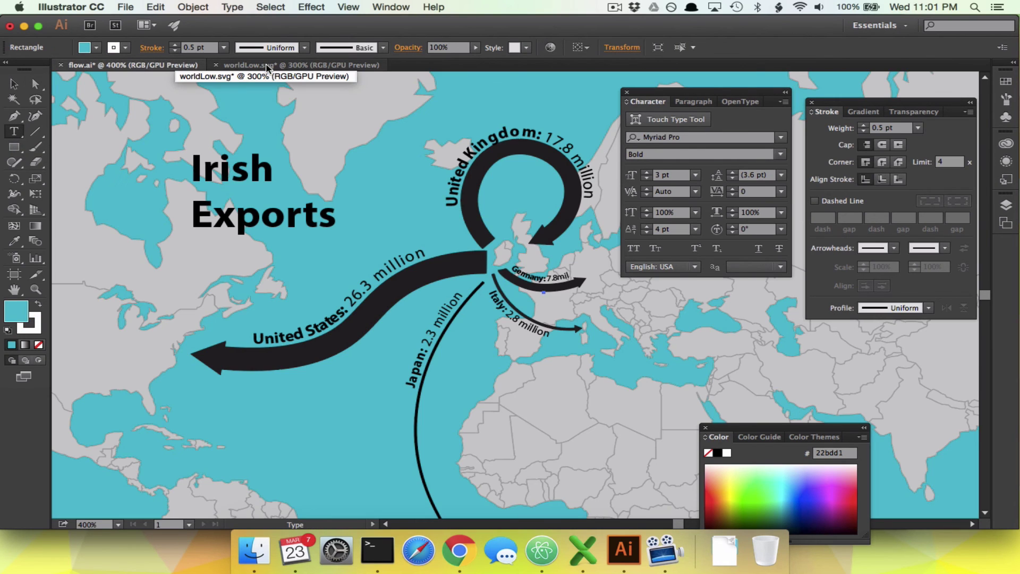
left_click(267, 66)
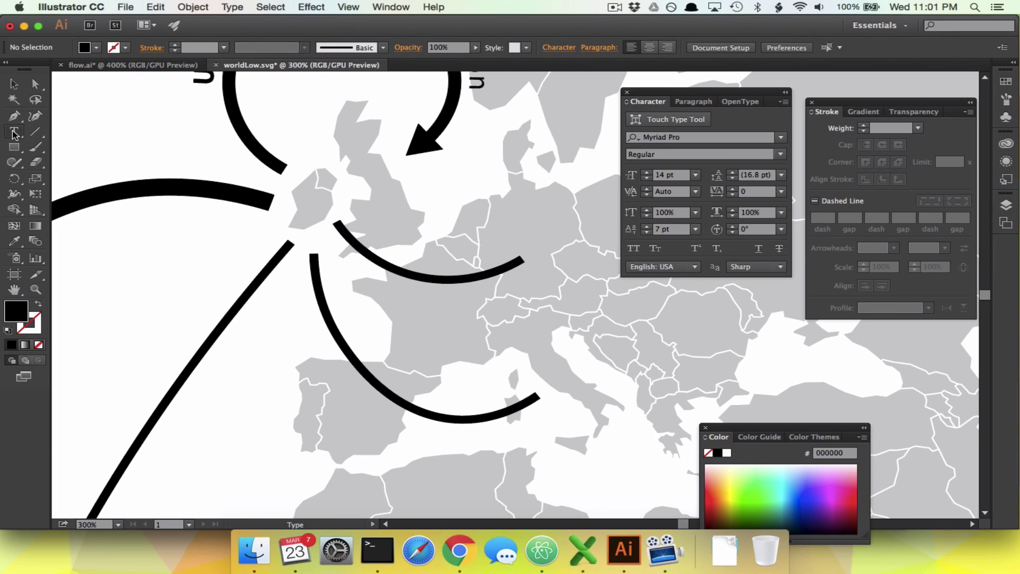
left_click(345, 233)
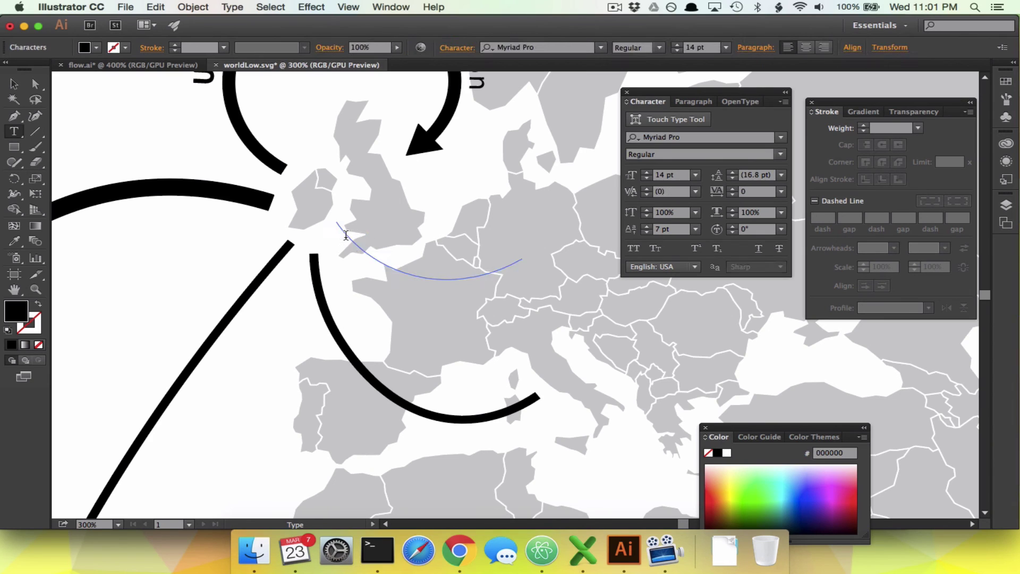
type("Germany:7.8")
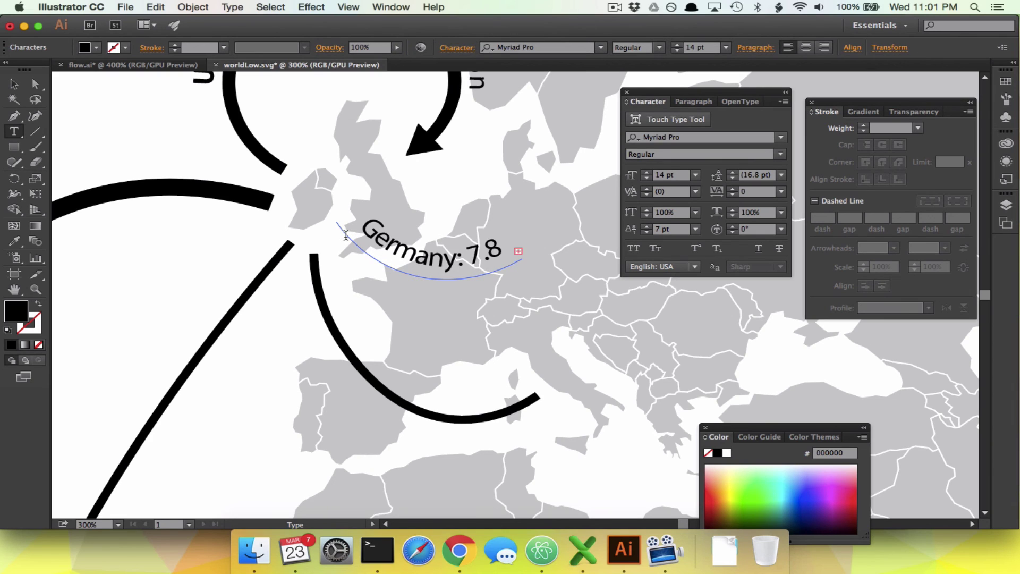
- Complete the label as "Germany: 7.8 million", reduce its font size to 9 pt, and deselect it
key("super+a")
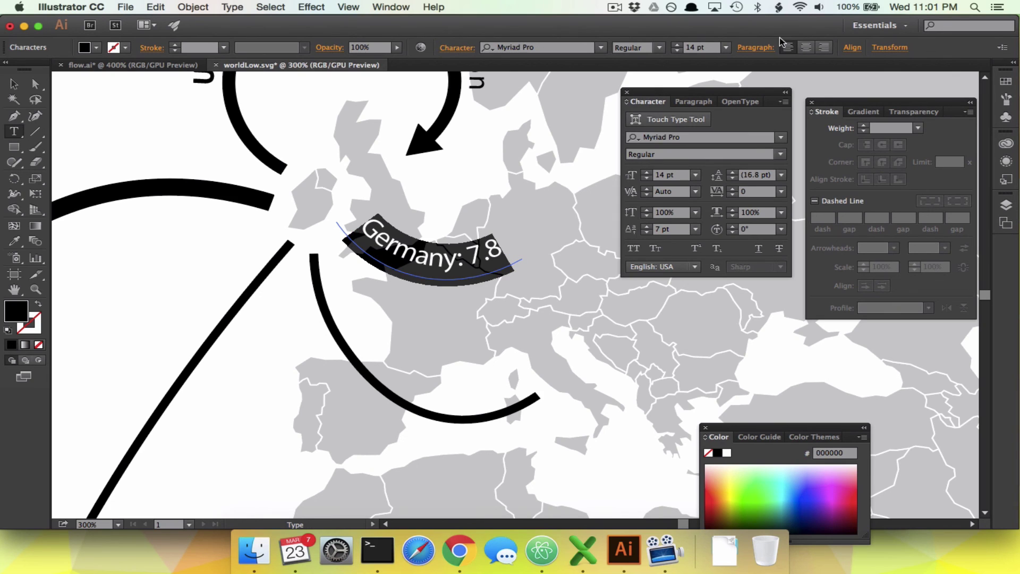
left_click(676, 53)
left_click(677, 52)
left_click(677, 52)
left_click(677, 52)
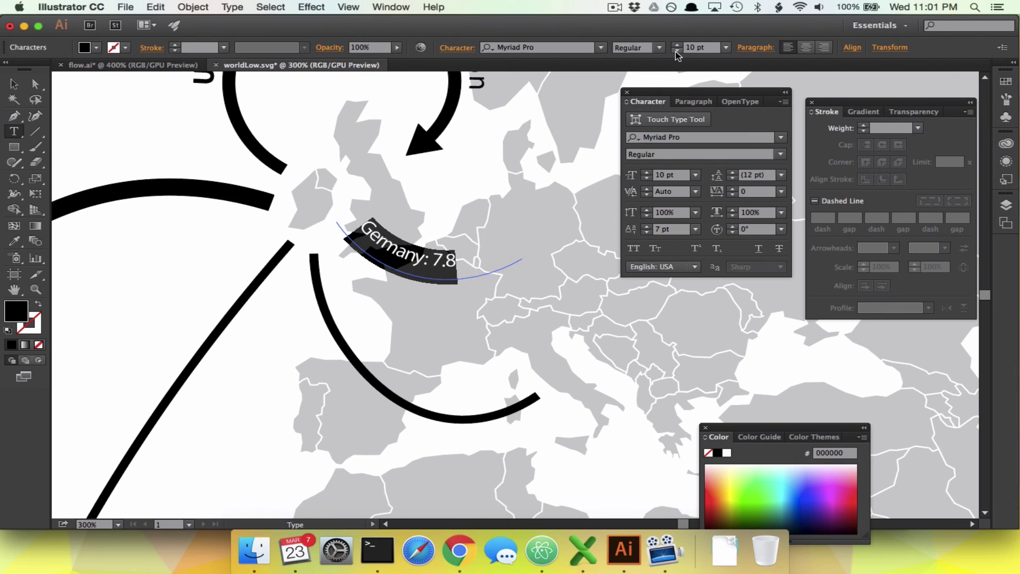
left_click(445, 260)
type("million")
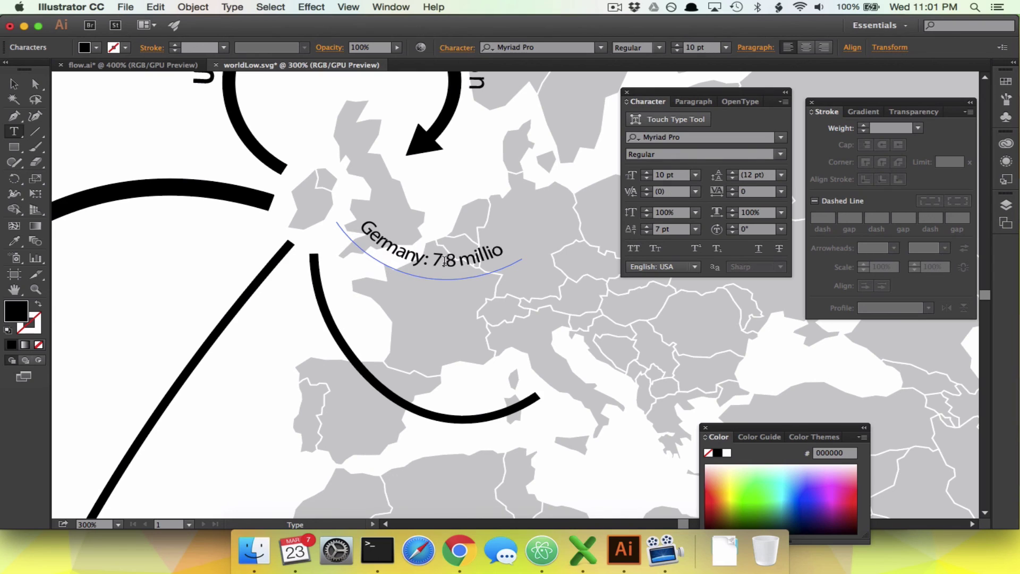
key("super+a")
left_click(676, 52)
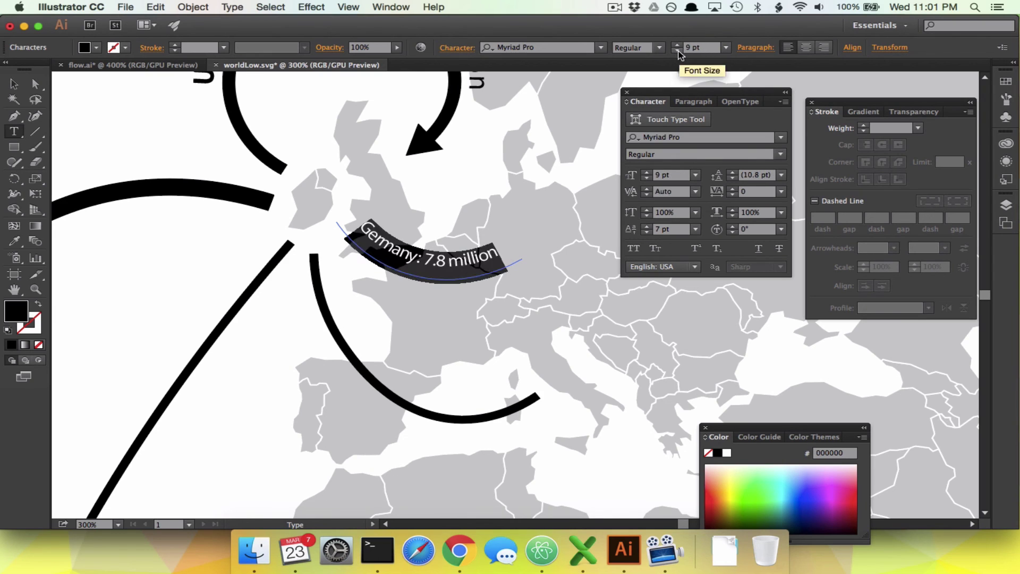
left_click(35, 85)
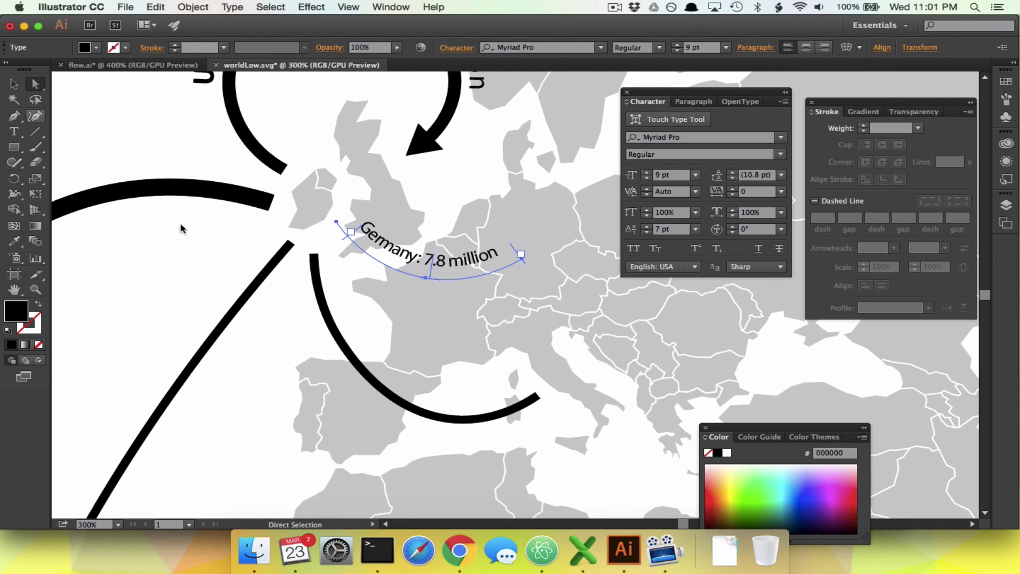
left_click(307, 332)
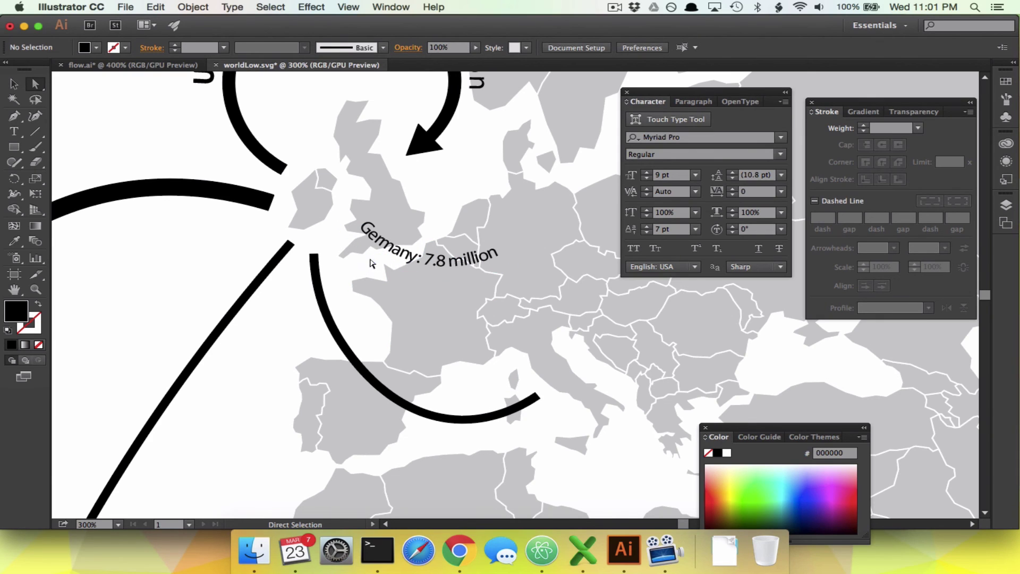
- Select the path beneath the Germany label and set its stroke weight to 2.59 pt, copied from the Germany row of the Excel workbook
left_click(369, 268)
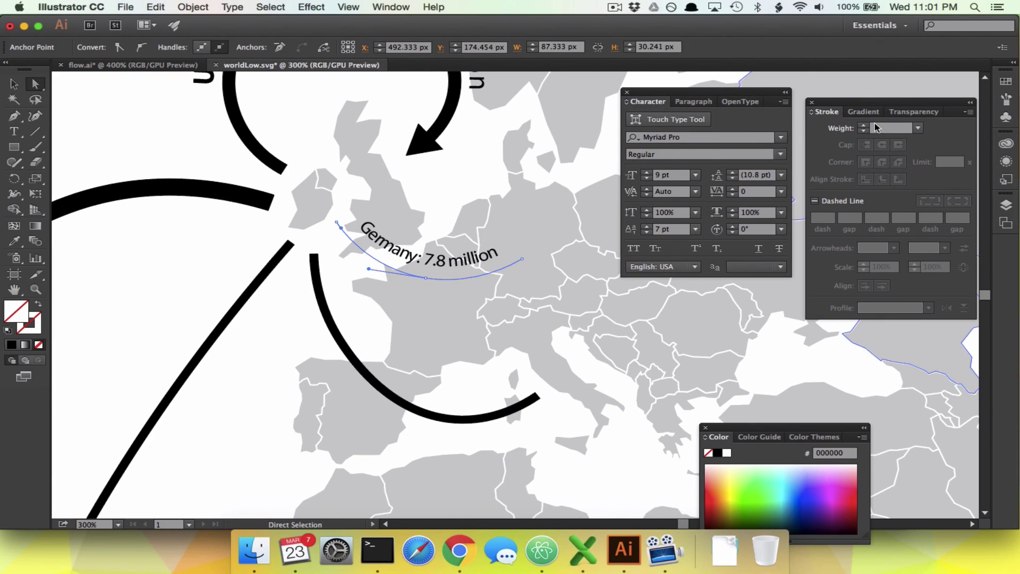
key("super+Tab")
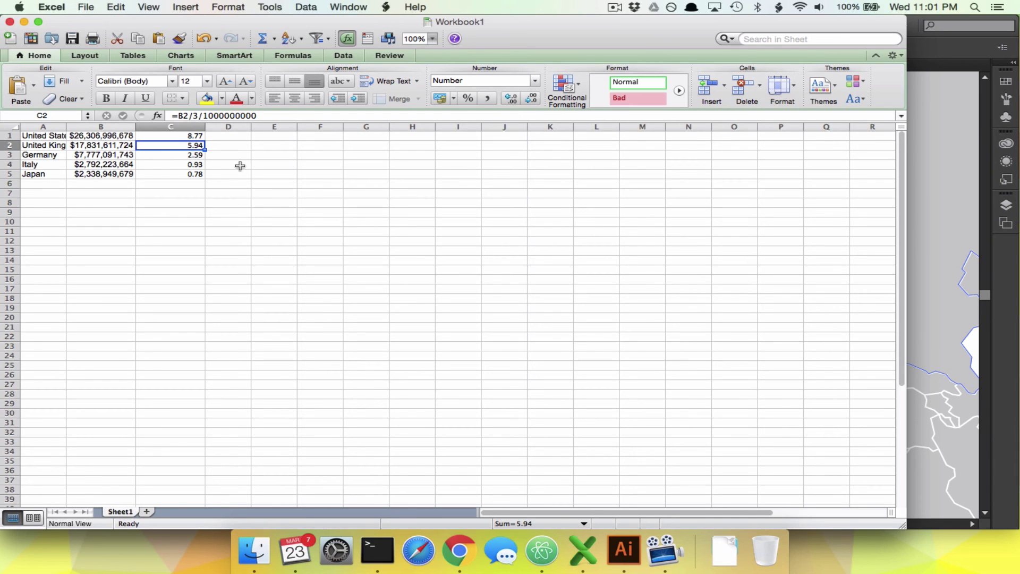
key("Return")
key("super+c")
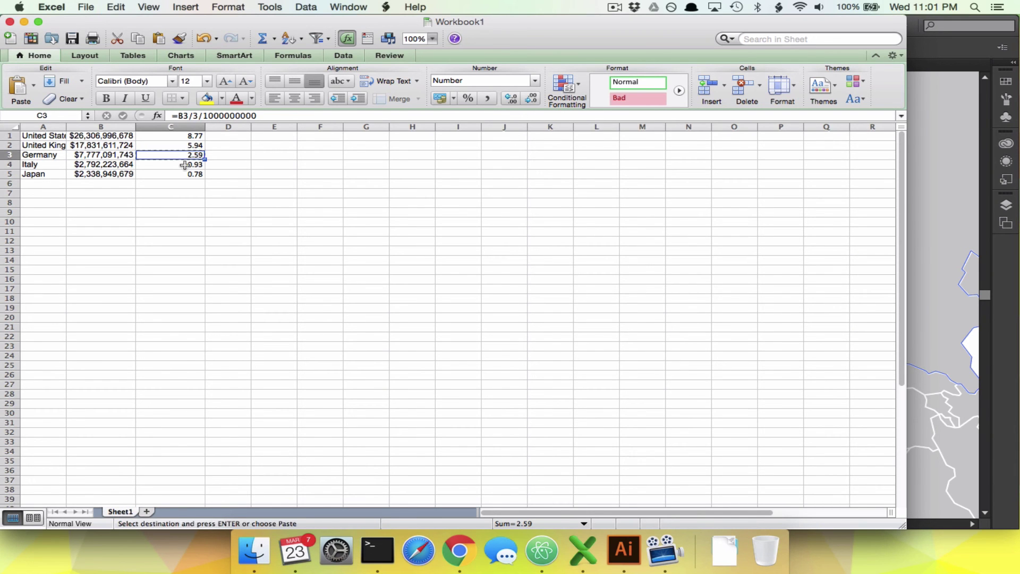
key("super+Tab")
left_click(875, 131)
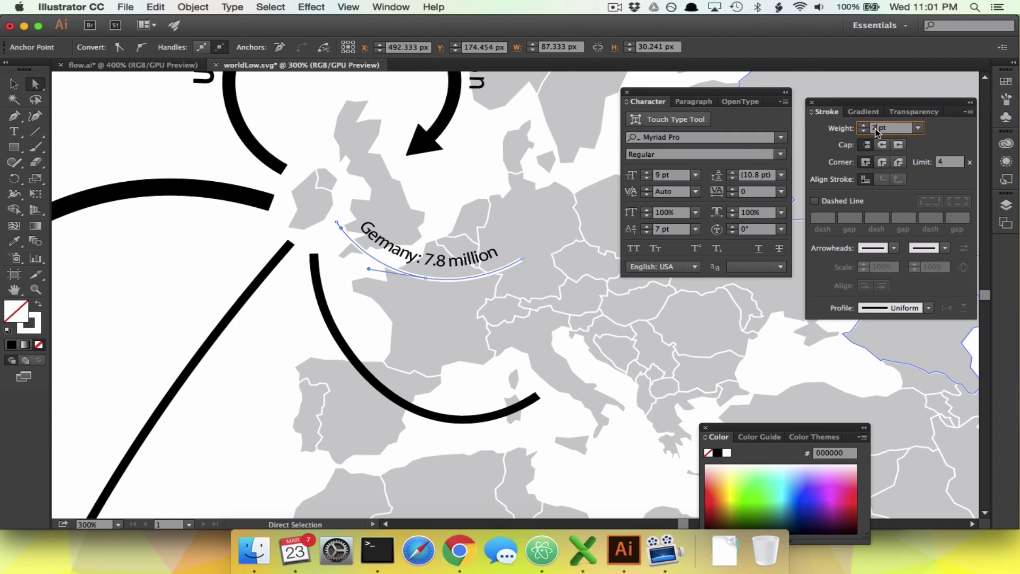
key("Return")
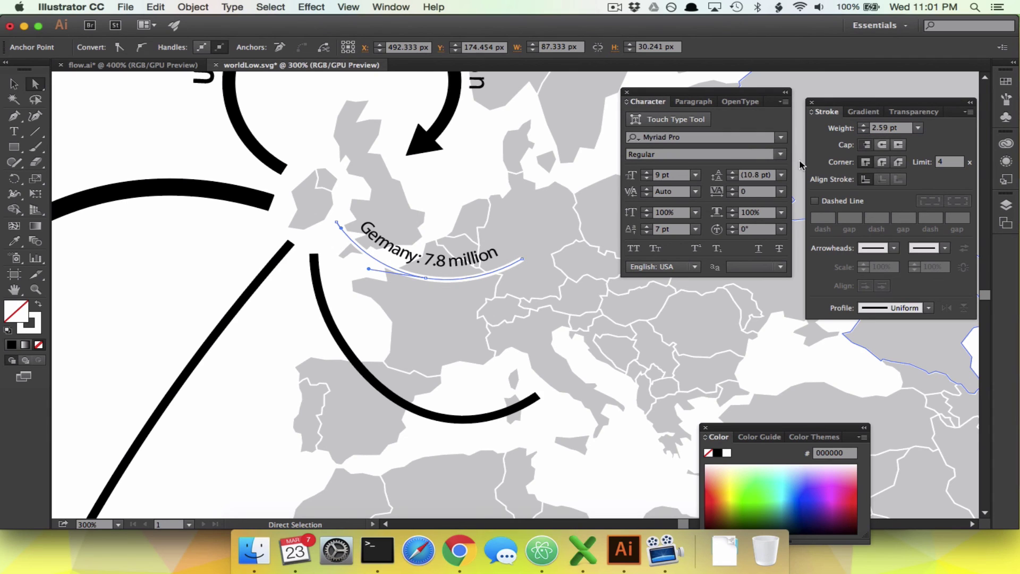
- Set the Germany curve's stroke color to black (000000)
double_click(41, 323)
left_click_drag(351, 253, 302, 378)
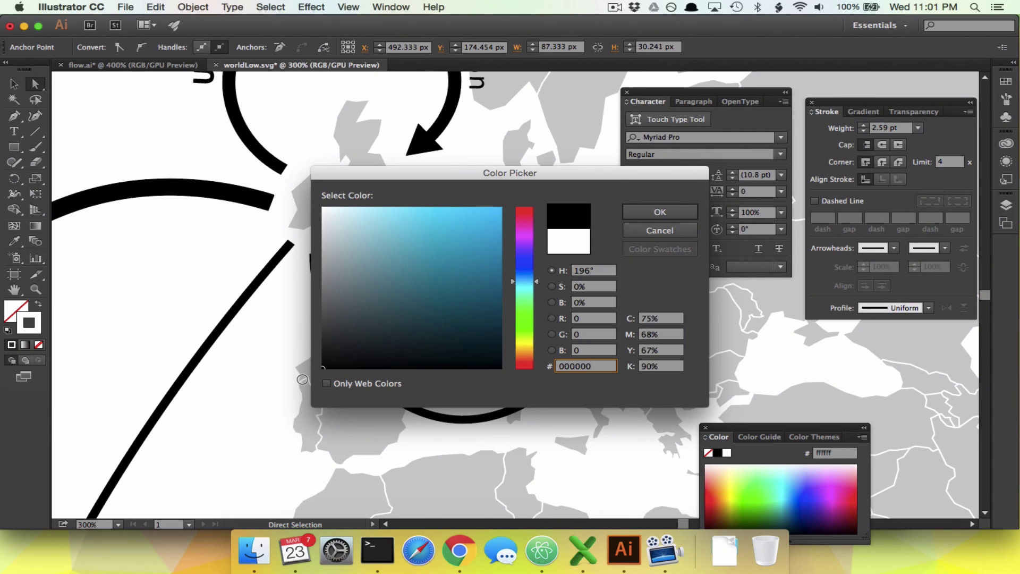
key("Return")
- Add an Arrow 7 arrowhead at the end of the Germany curve, scaled to 30%
left_click(944, 248)
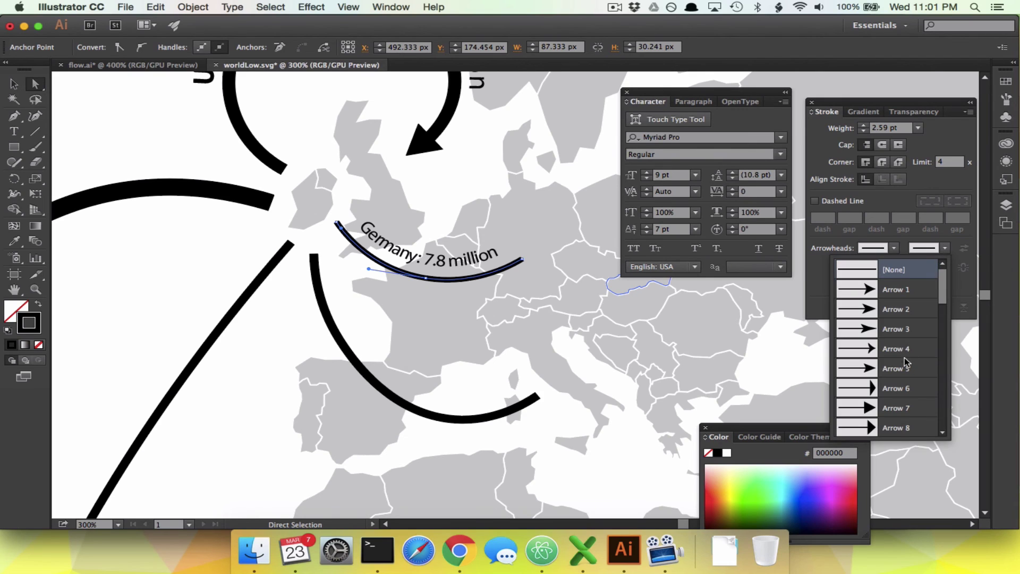
left_click(909, 407)
left_click(918, 268)
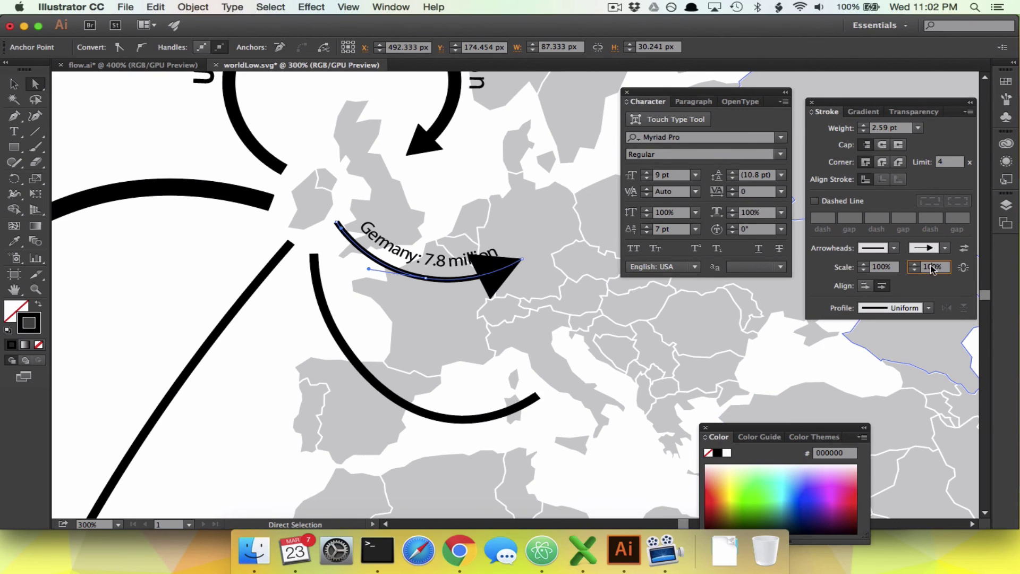
type("20")
key("Return")
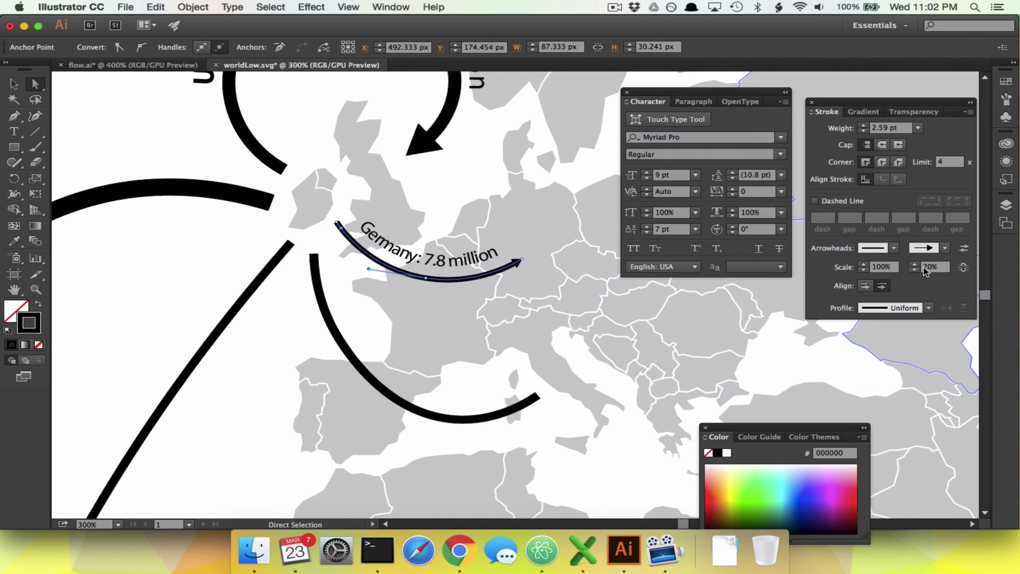
type("30")
key("Return")
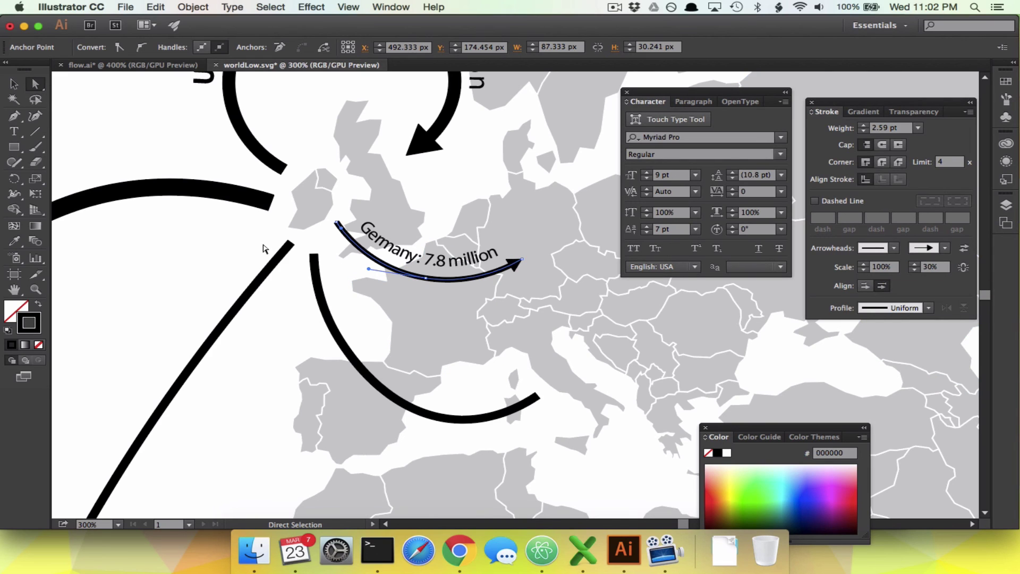
- Make only the "Germany:" part of the curve's label bold
key("t")
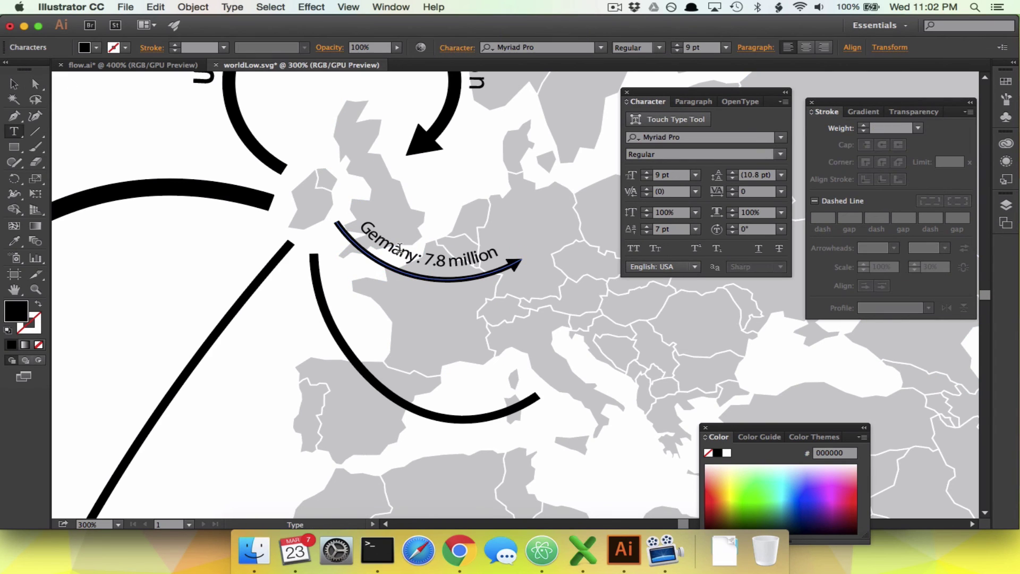
double_click(390, 249)
left_click(391, 249)
left_click_drag(420, 255, 339, 226)
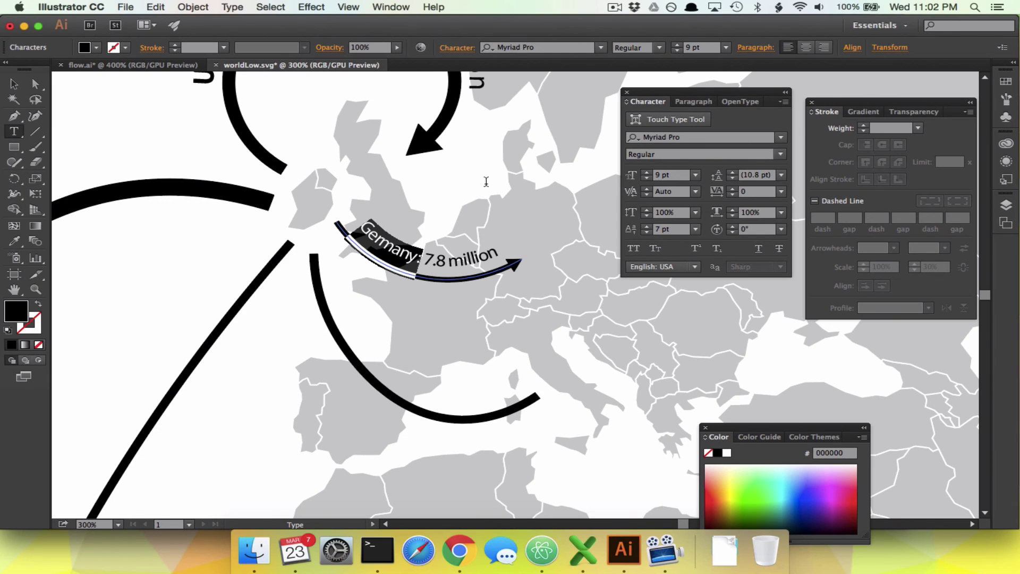
left_click(659, 49)
left_click(664, 174)
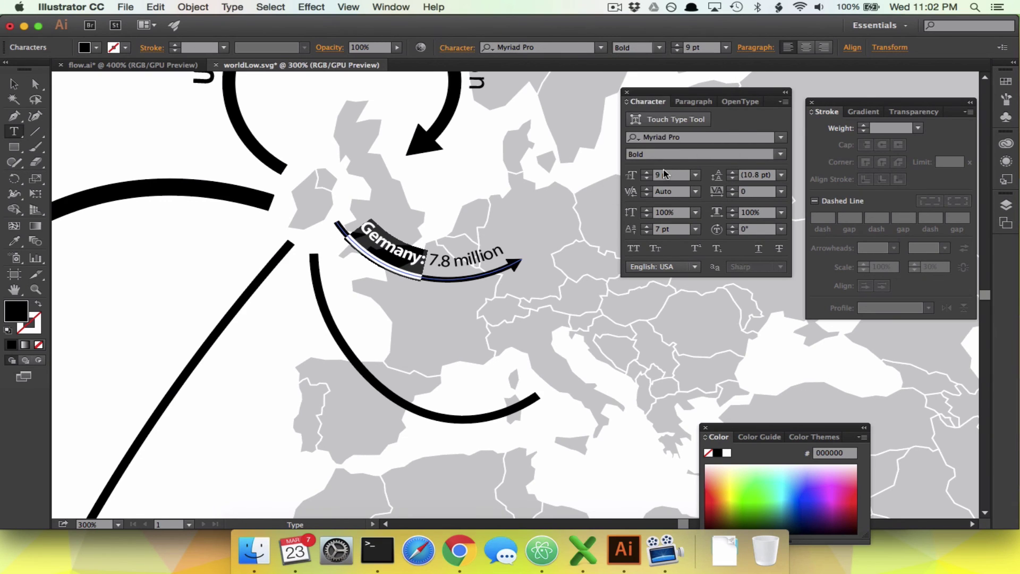
- Shift the Germany label slightly toward the start of its curve and lower its baseline shift to 3 pt
left_click(35, 83)
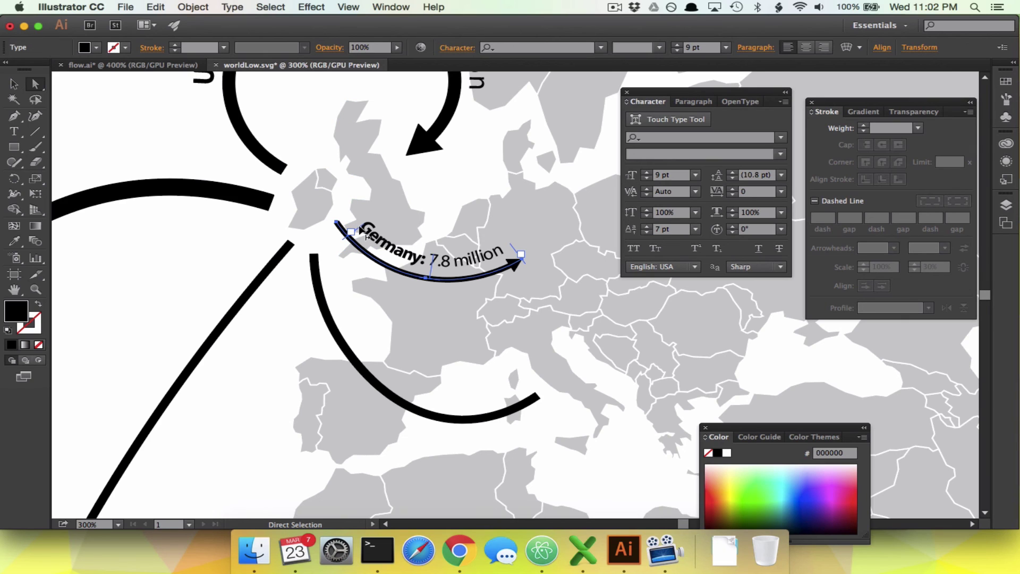
left_click_drag(360, 229, 355, 225)
left_click(646, 232)
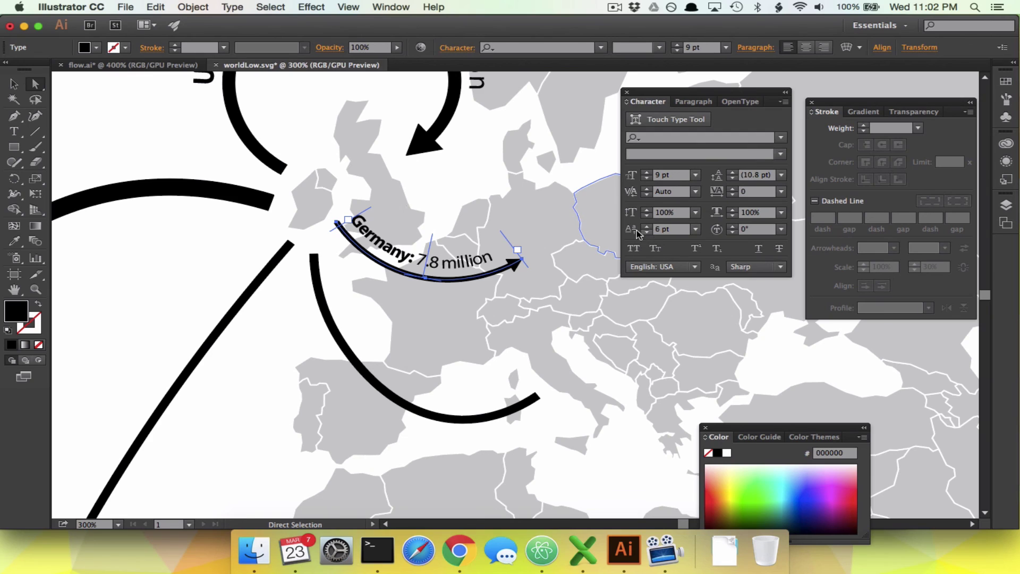
left_click(646, 232)
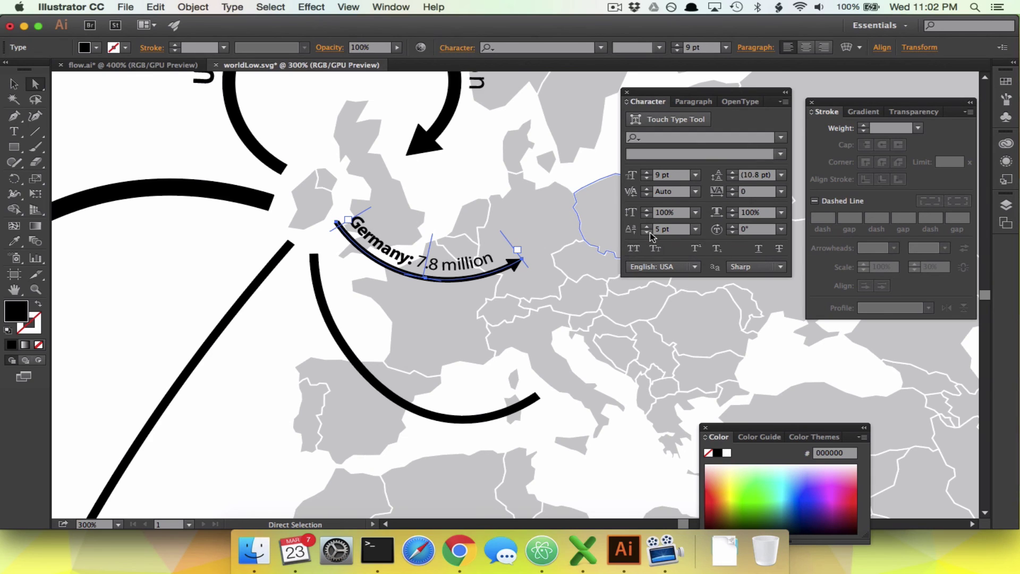
left_click(647, 231)
left_click(646, 232)
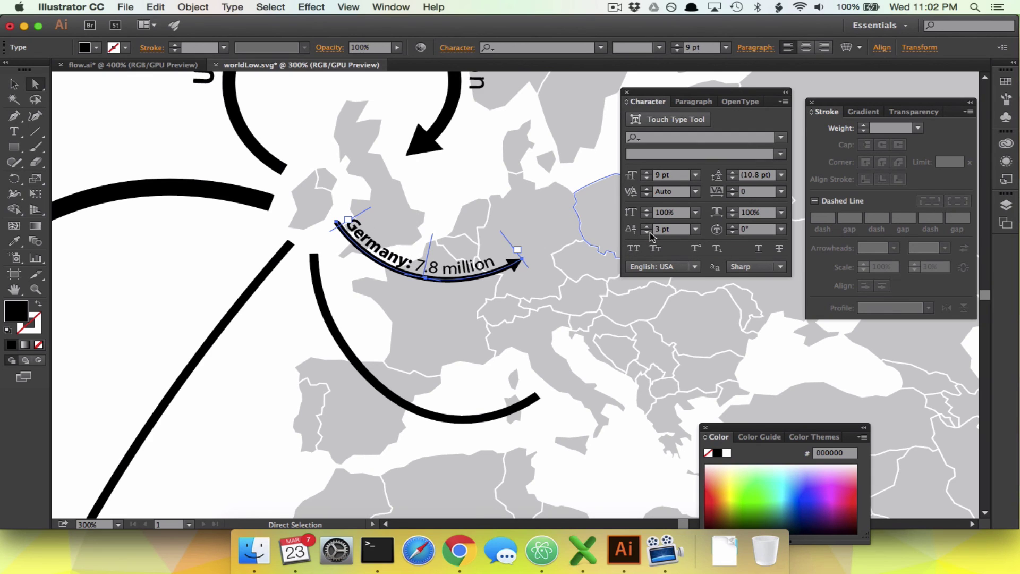
- Select the United Kingdom label and set its baseline shift to 6 pt
left_click(440, 198)
scroll(440, 198, "up", 5)
left_click(439, 202)
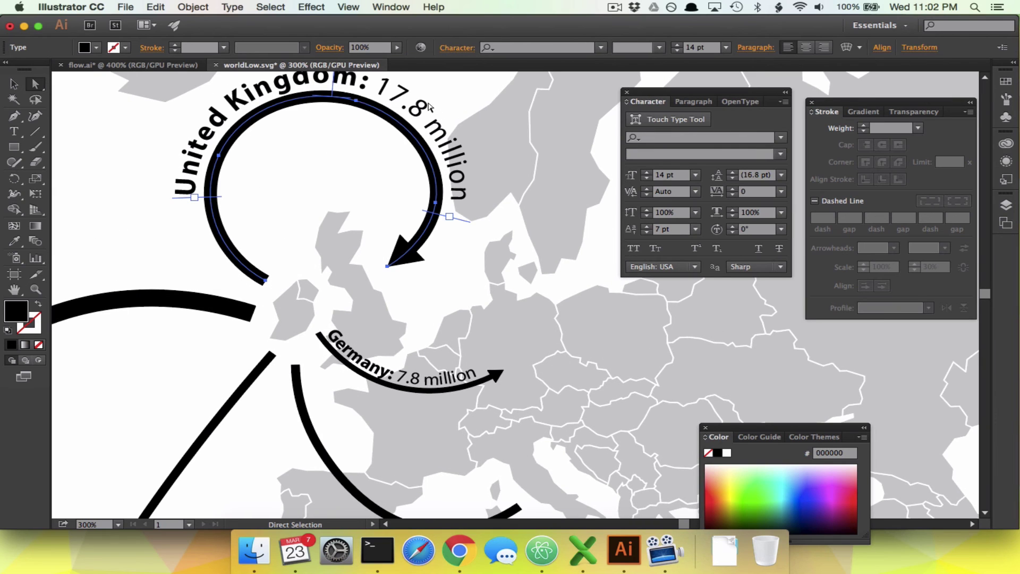
left_click(647, 232)
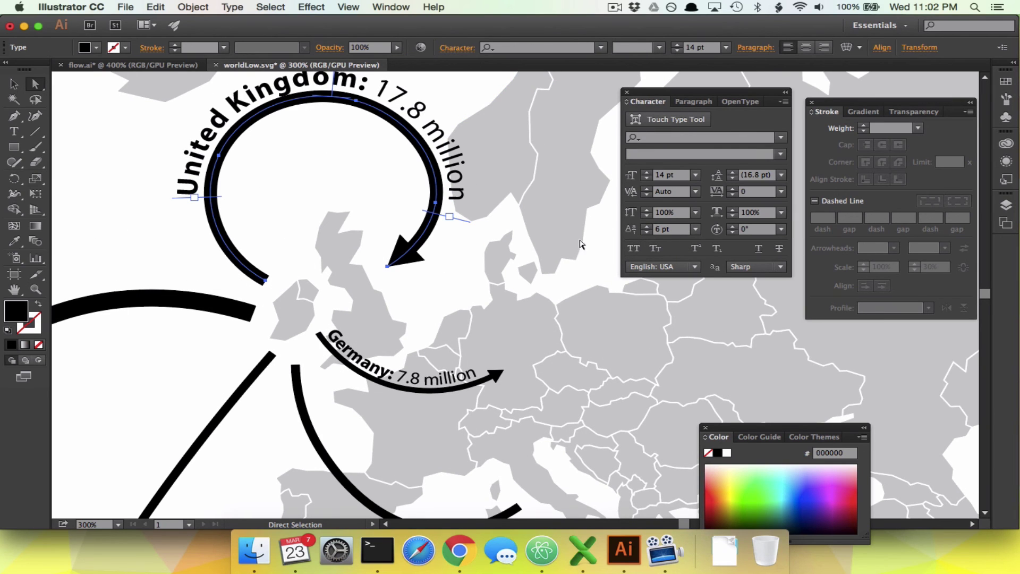
- Select the Germany label again and set its baseline shift to 3.5 pt
left_click(415, 287)
scroll(415, 287, "down", 3)
left_click(415, 290)
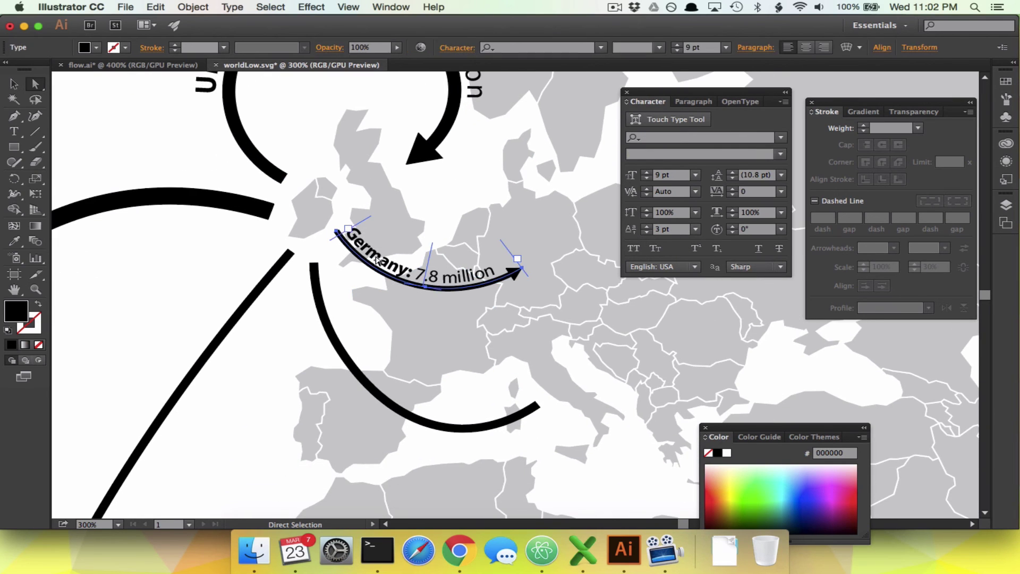
left_click(648, 231)
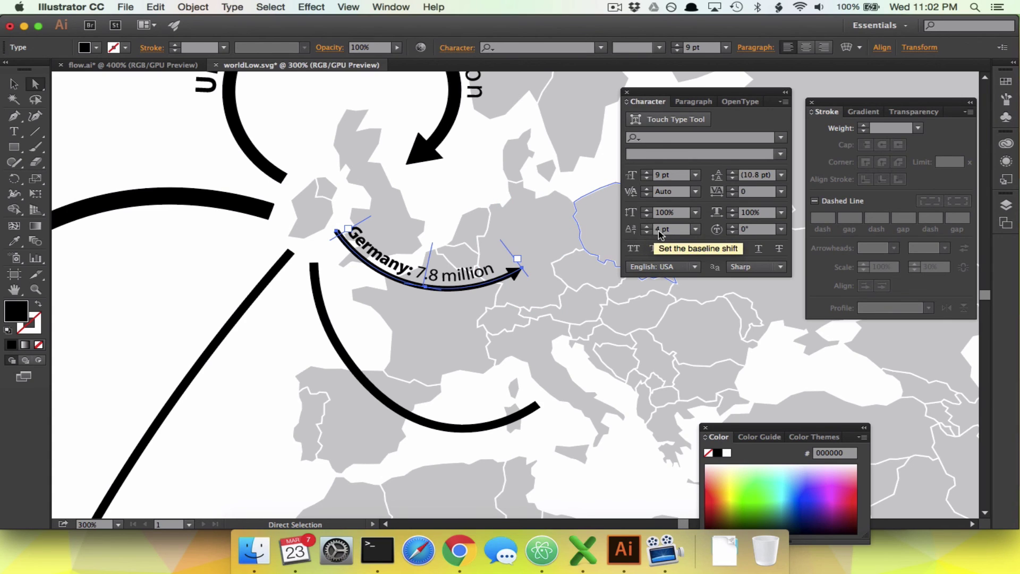
type("3.5")
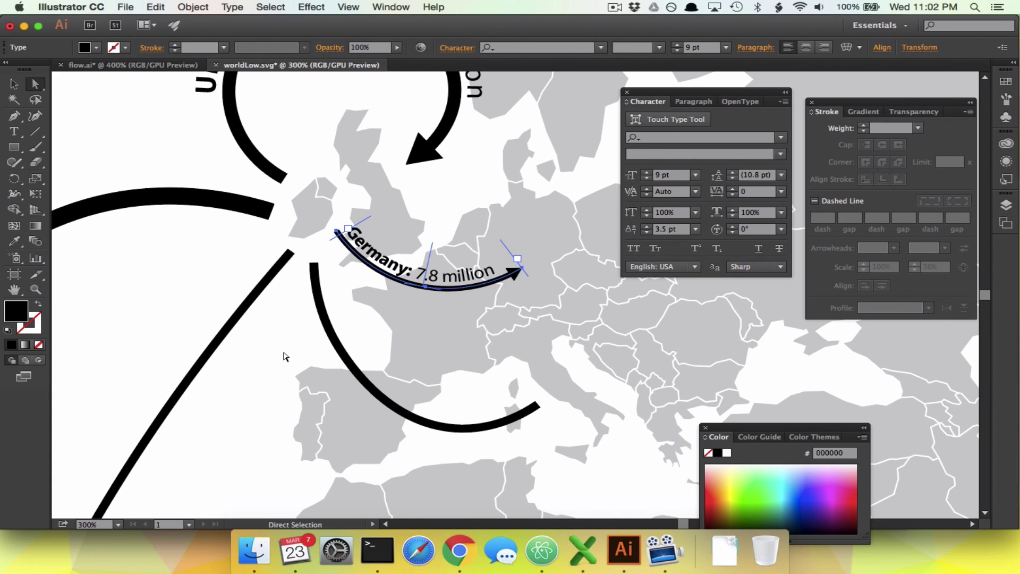
- Deselect the Germany label, then look up Italy's export value and scaled line weight in the Excel workbook and return to the map
left_click(285, 356)
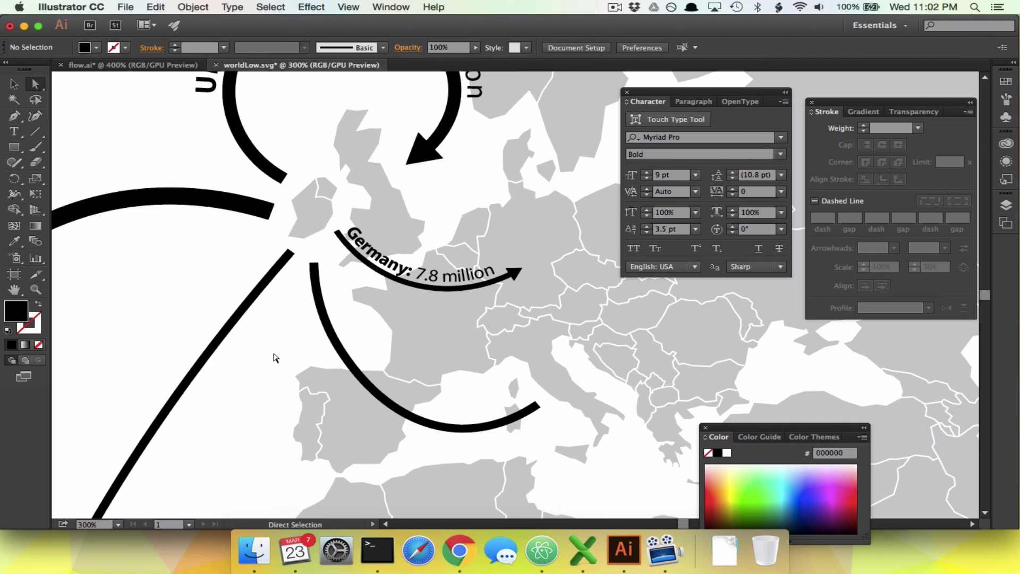
scroll(273, 357, "down", 3)
key("super+Tab")
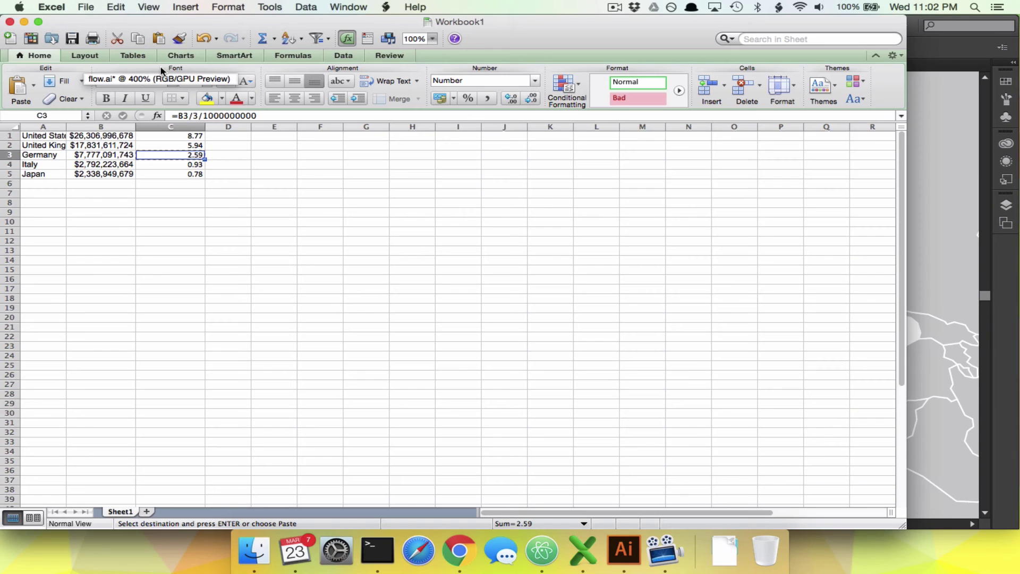
key("Down")
key("Left")
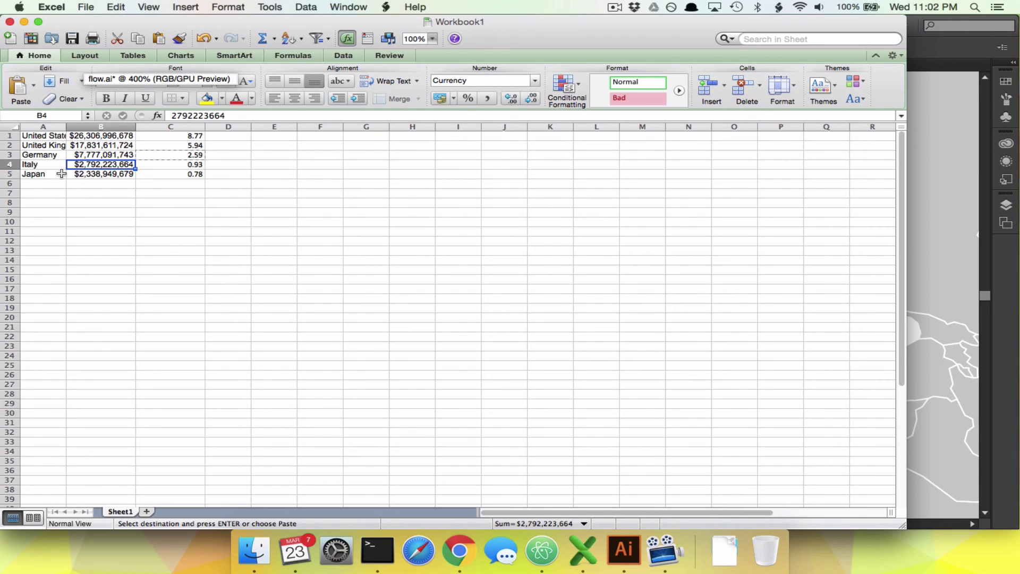
key("Right")
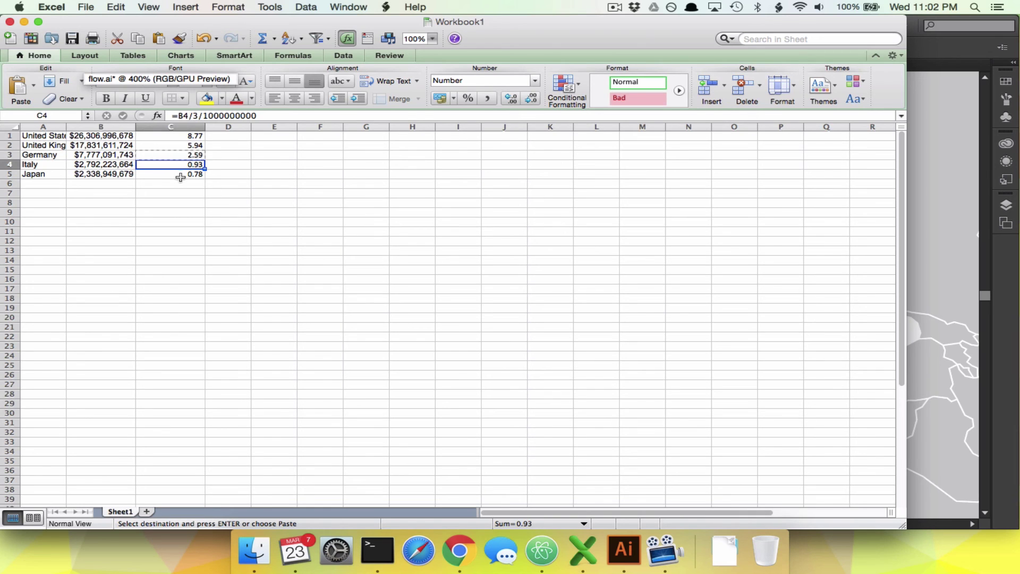
key("super+Tab")
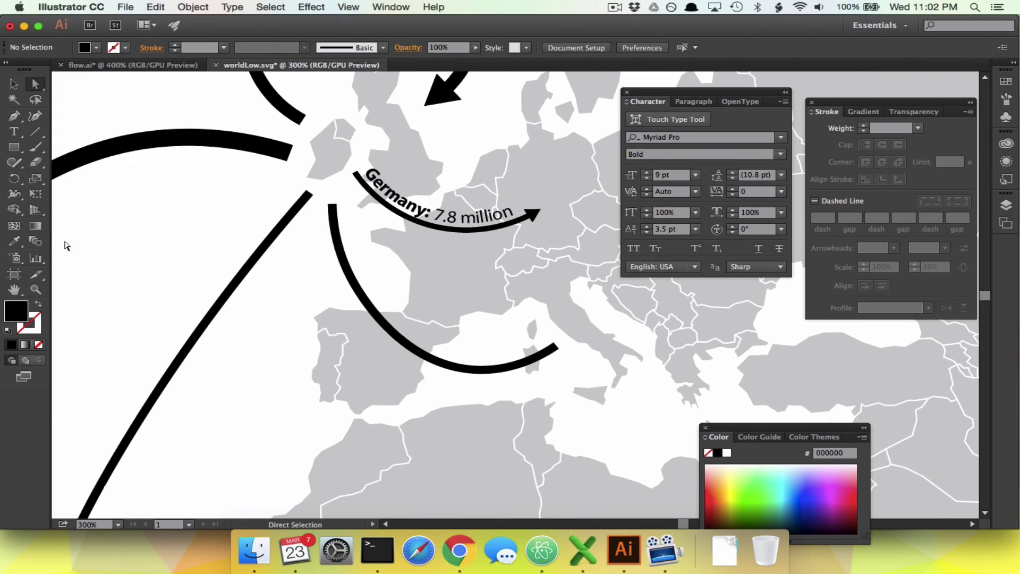
- Add the path text "Italy: 2.8 million" along the curve leading to Italy, checking the value in the workbook
left_click(14, 131)
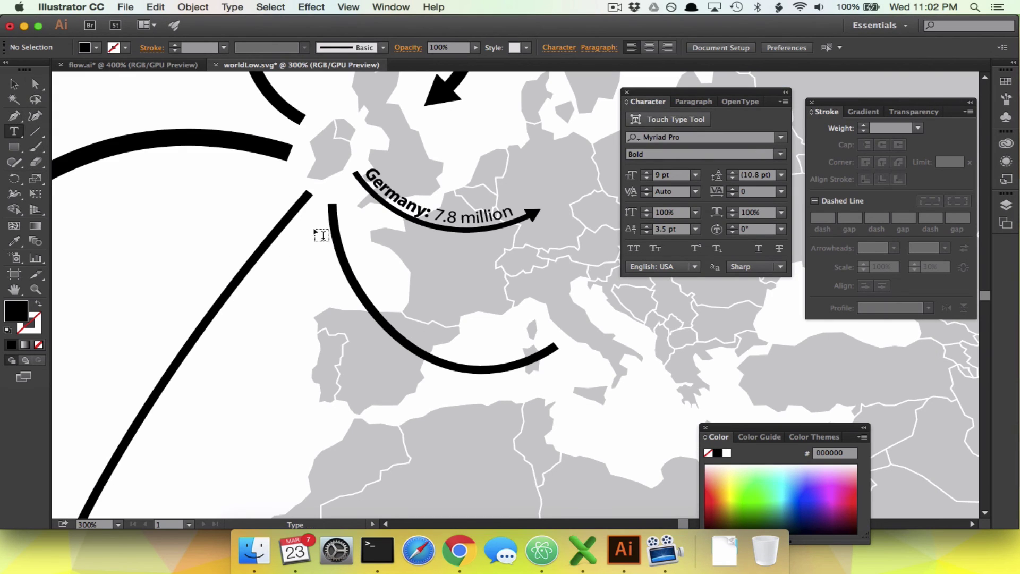
left_click(344, 232)
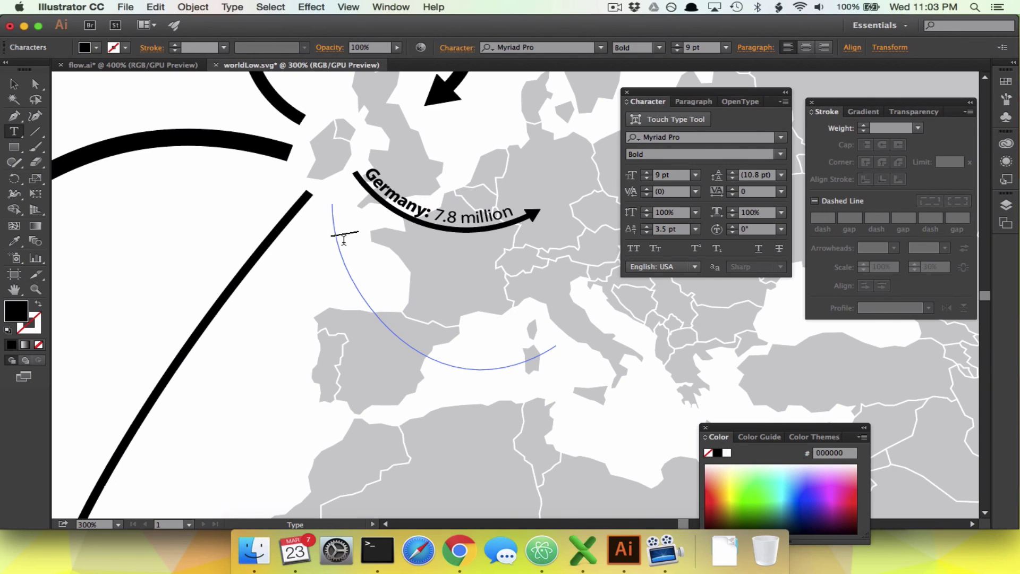
key("super+Tab")
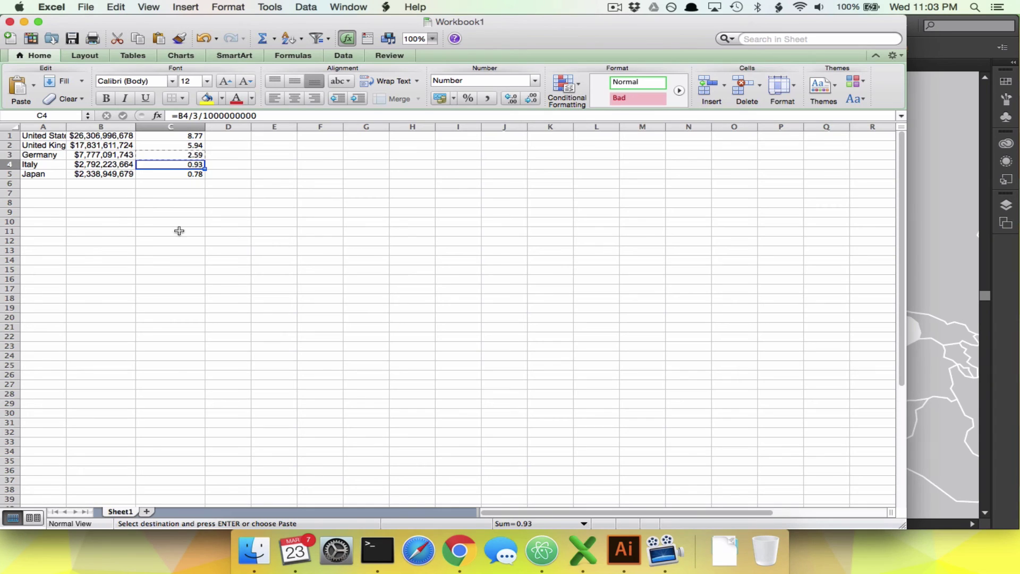
key("super+Tab")
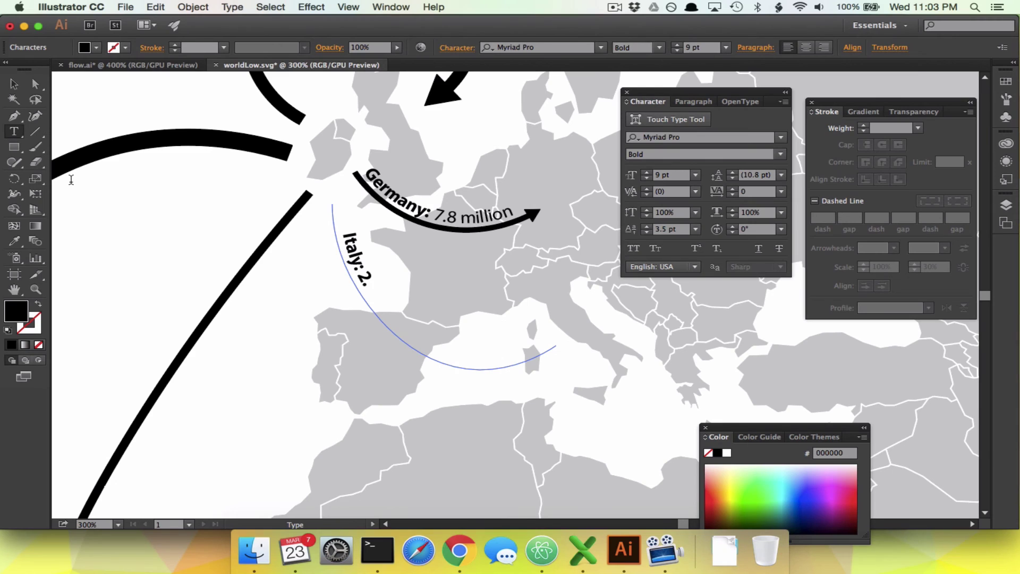
type("Italy: 2.8 million")
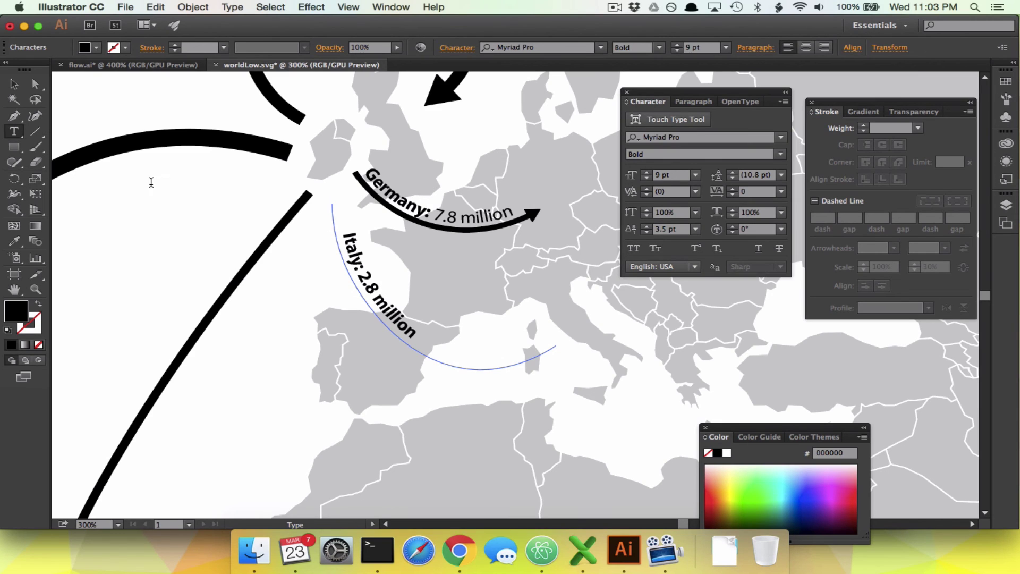
- Set the "2.8 million" part of the Italy label to Regular, leaving only the country name bold
left_click(363, 271, "shift")
left_click(659, 47)
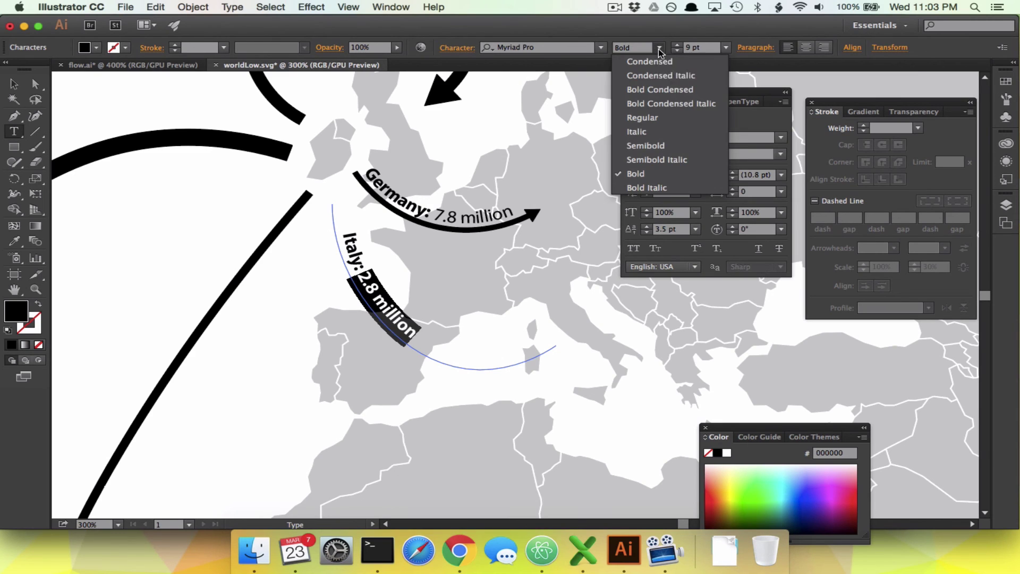
left_click(671, 118)
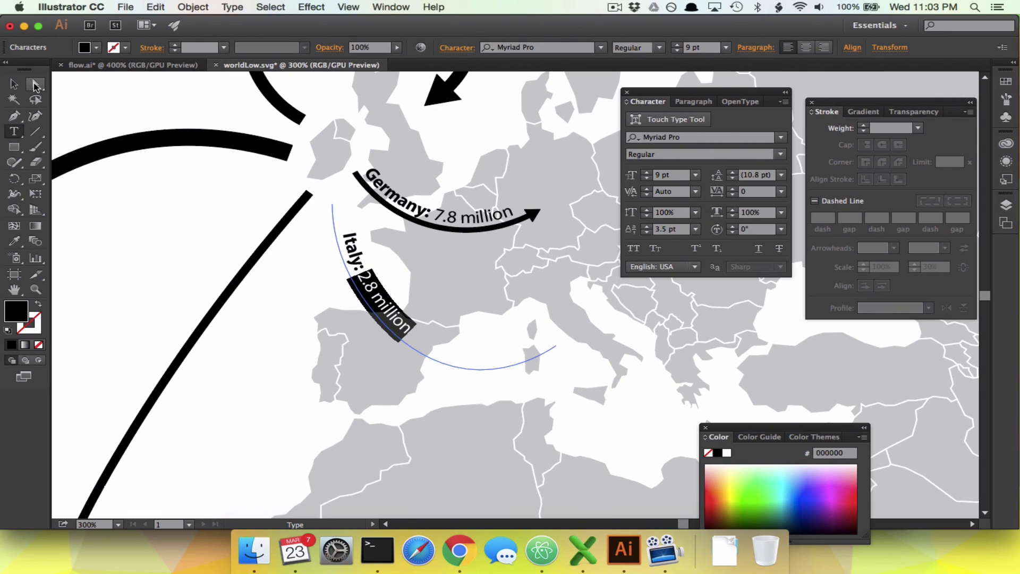
left_click(35, 84)
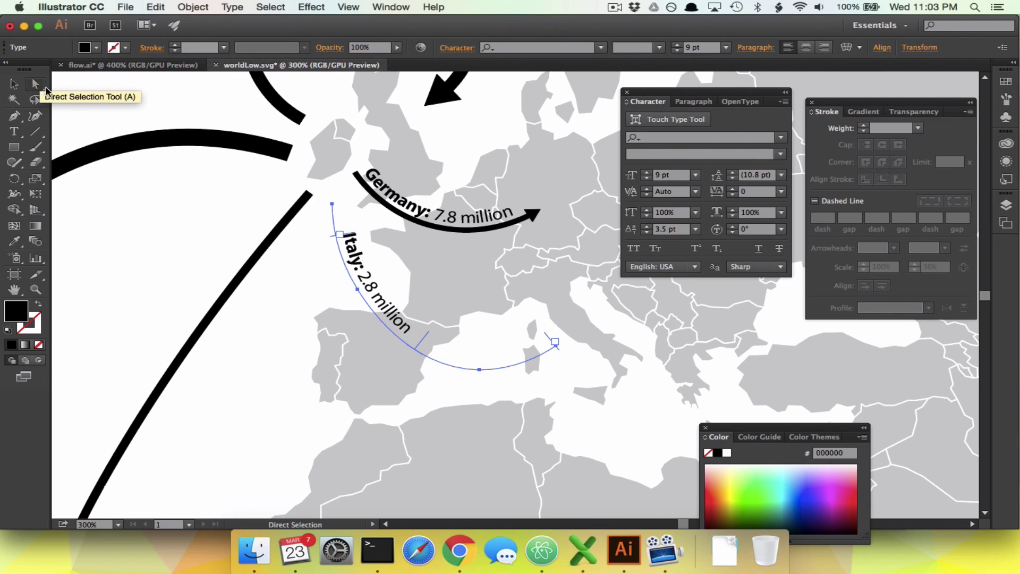
left_click(307, 291)
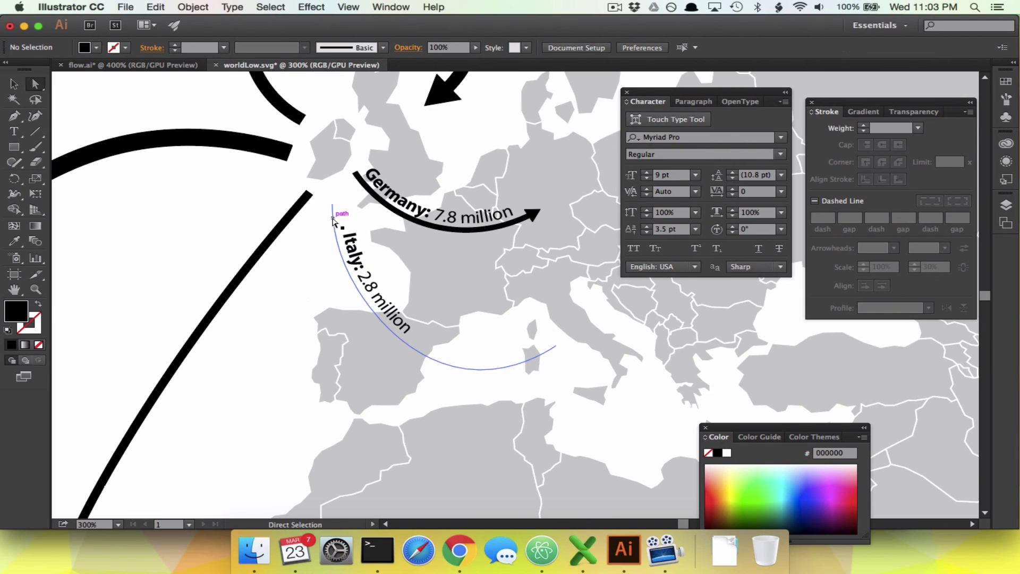
- Select the Italy curve's path and give it a black stroke with a weight of 0.93 pt
left_click(333, 219)
left_click(891, 130)
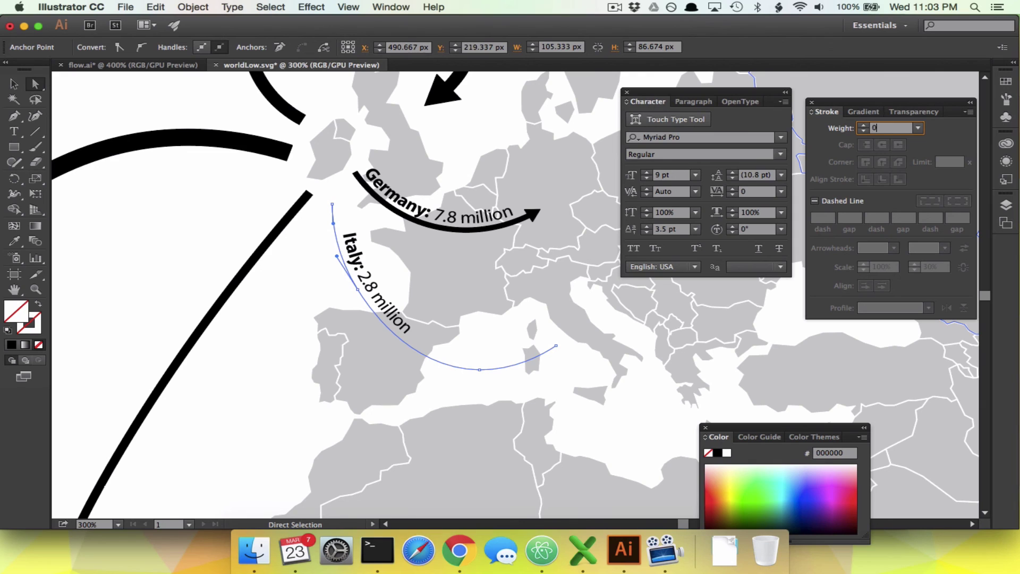
key("Return")
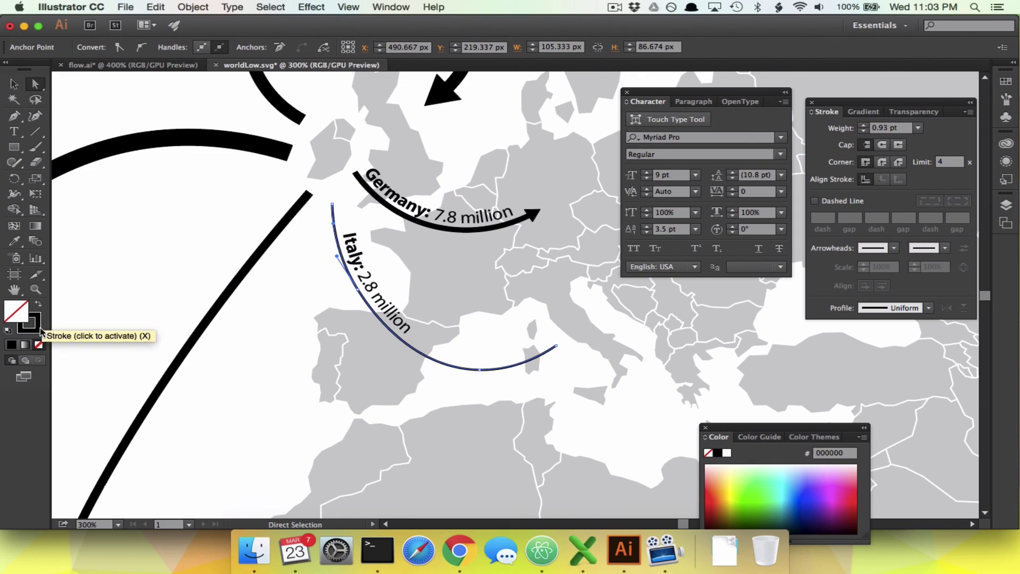
- Add an Arrow 7 arrowhead to the end of the Italy curve and scale it to 50%
left_click(946, 248)
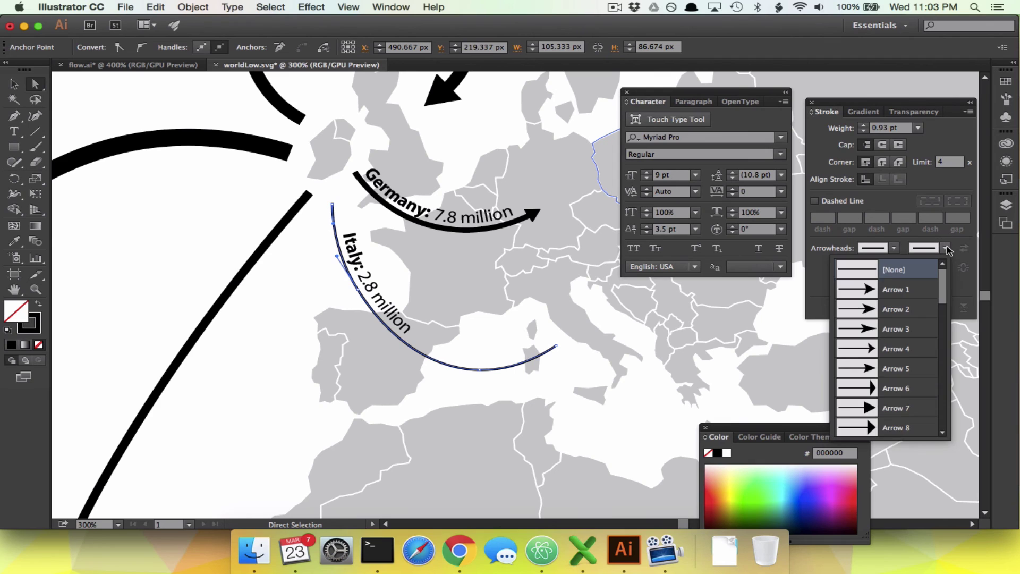
left_click(916, 409)
left_click(930, 272)
type("300")
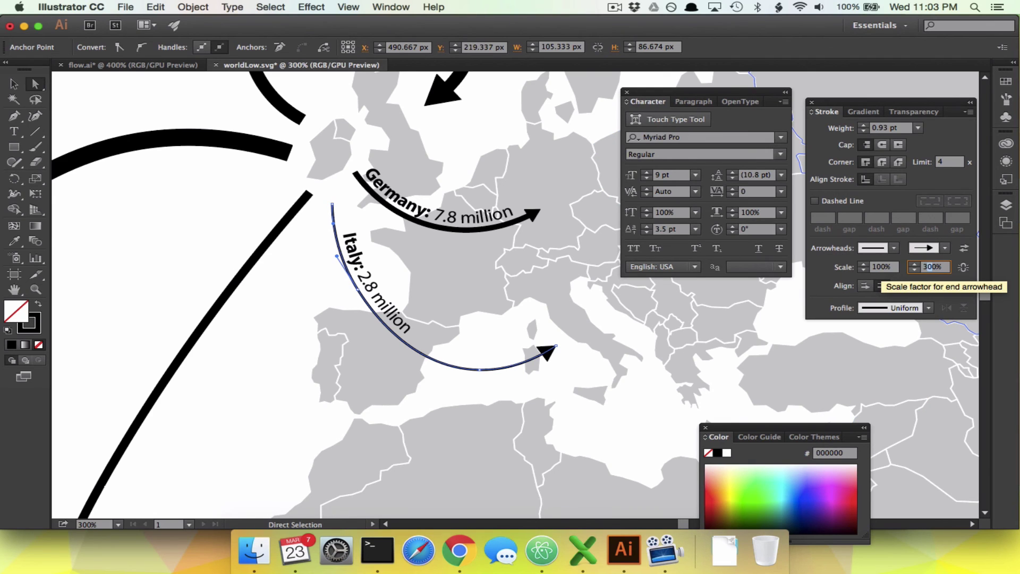
key("Return")
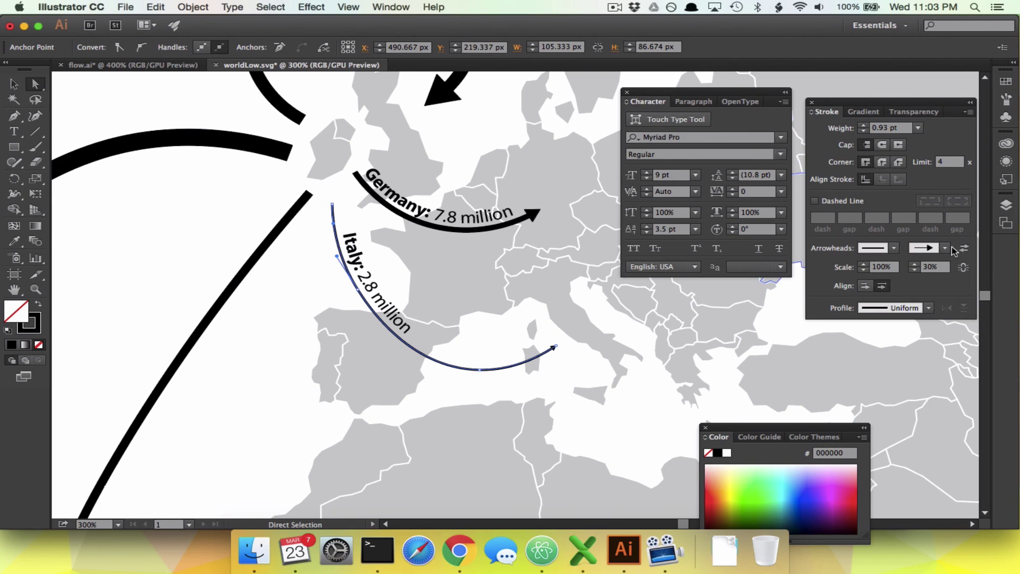
left_click(929, 266)
type("50")
key("Return")
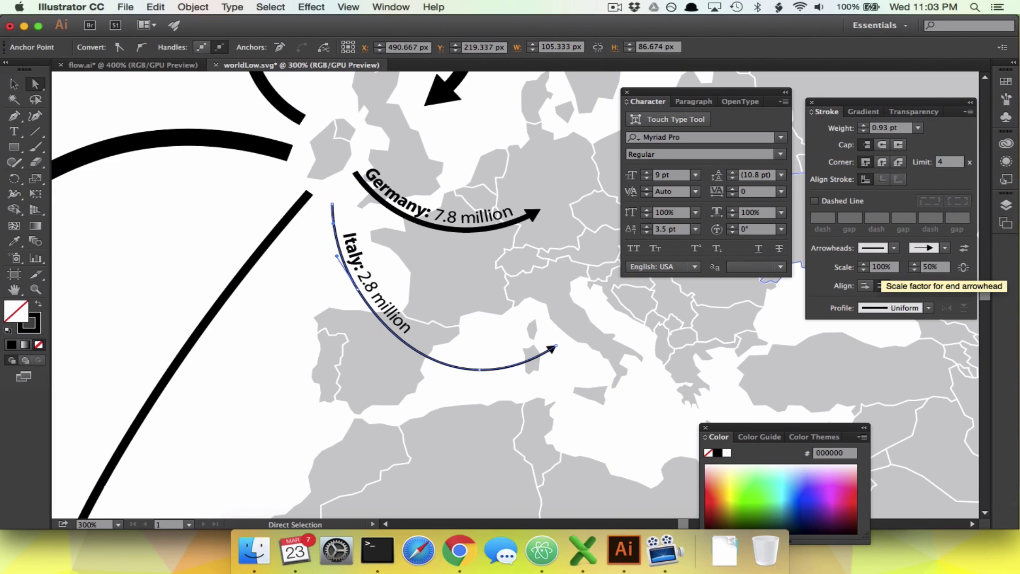
left_click(280, 285)
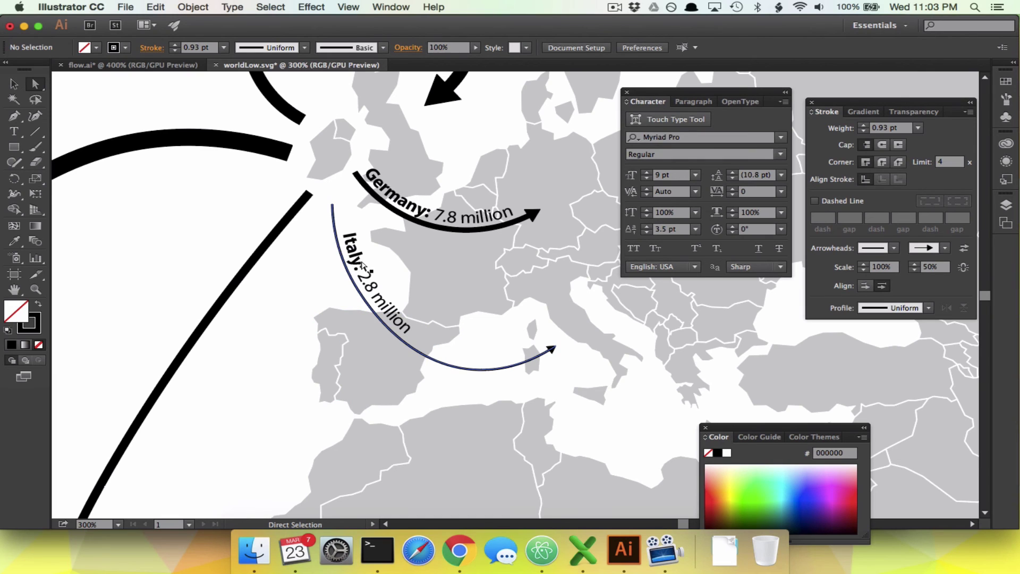
- Slide the Italy label along its curve toward the middle so it starts near northern Spain
left_click(355, 246)
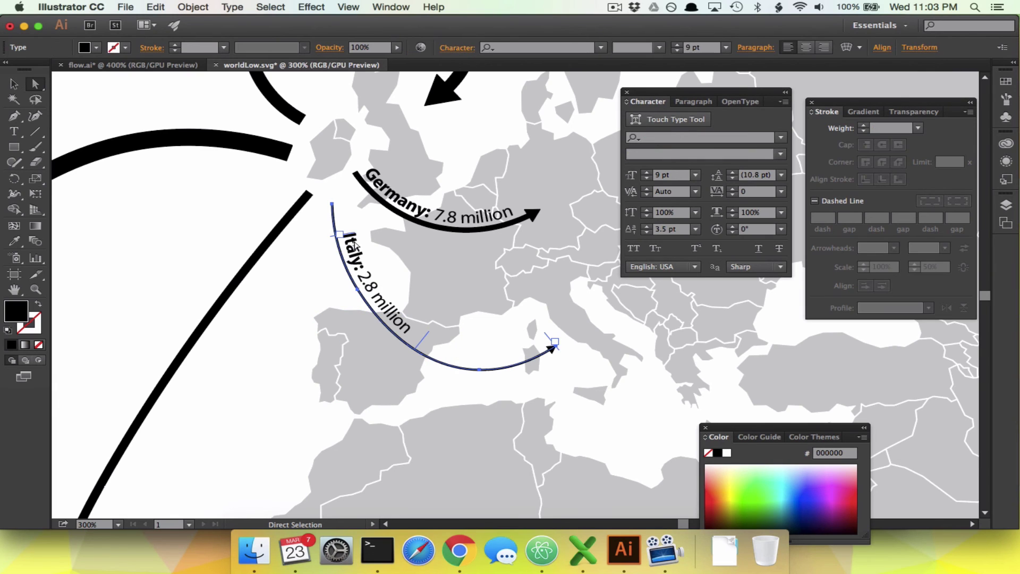
left_click_drag(351, 235, 387, 289)
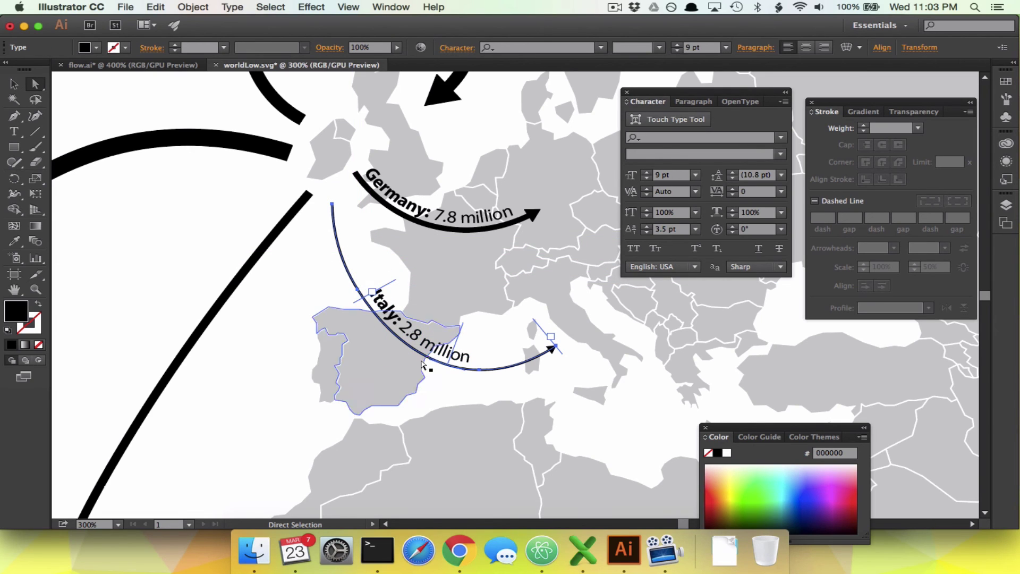
left_click(460, 392)
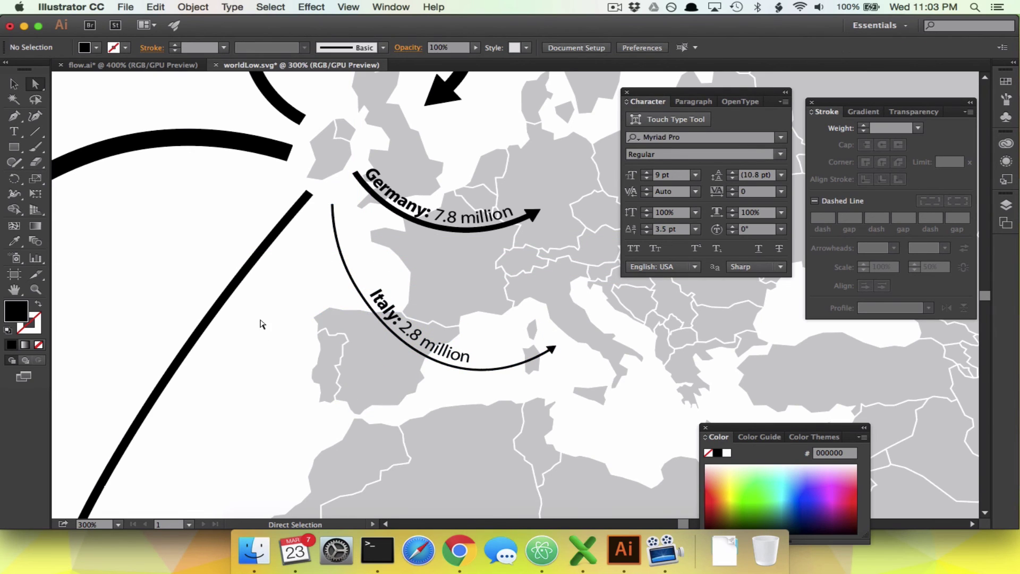
- Look up Japan's export value and scaled line weight in the Excel workbook and return to the map
scroll(261, 324, "down", 3)
scroll(261, 324, "left", 1)
key("super+Tab")
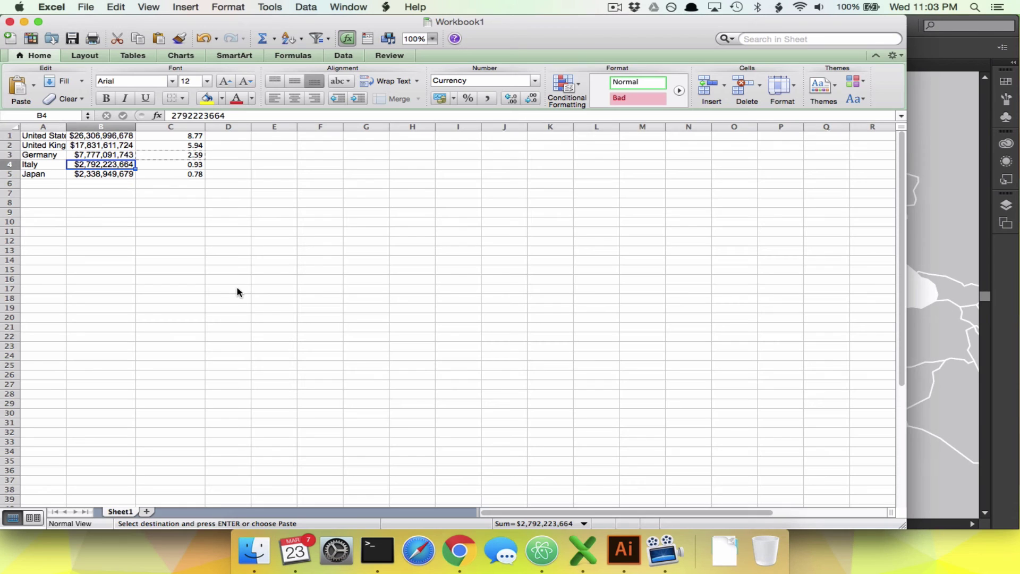
left_click(183, 175)
key("Left")
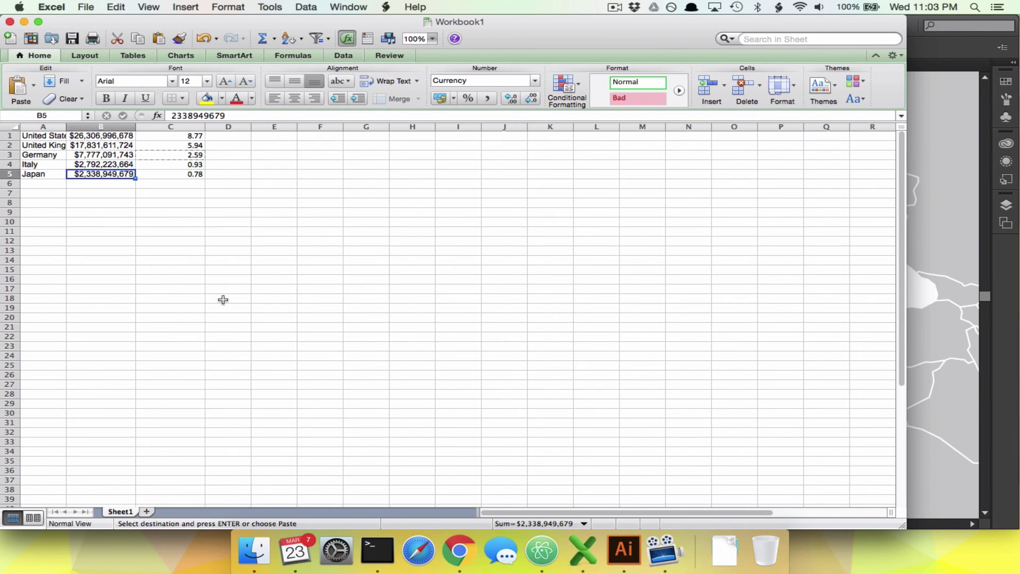
key("Right")
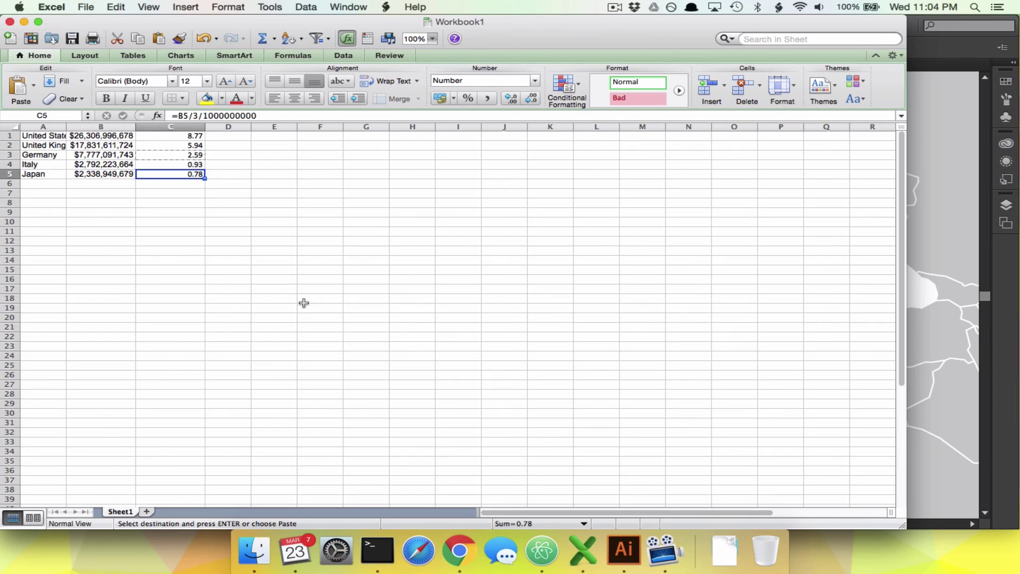
key("super+Tab")
scroll(266, 262, "down", 7)
scroll(266, 262, "left", 5)
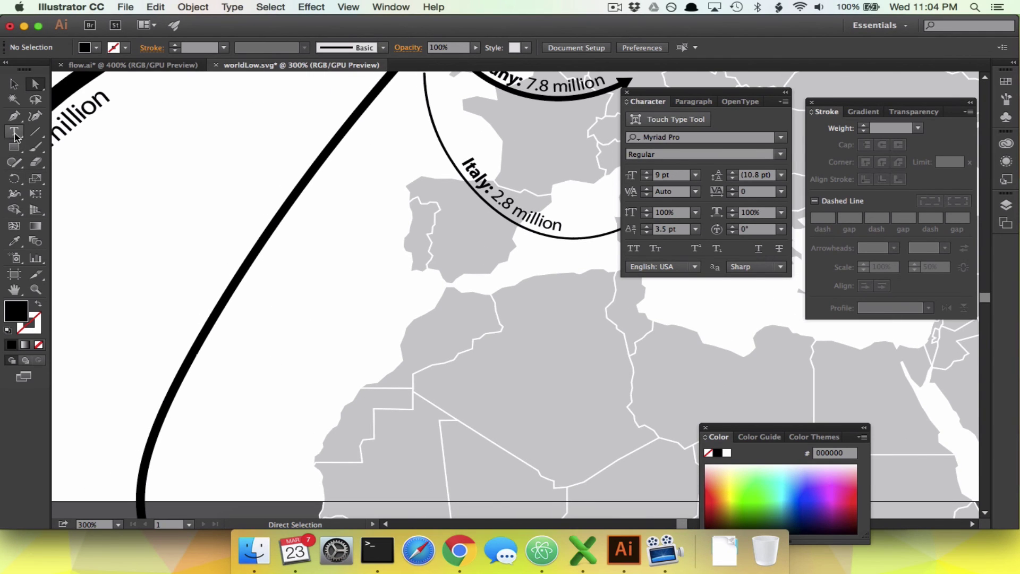
scroll(290, 257, "up", 5)
scroll(291, 257, "right", 4)
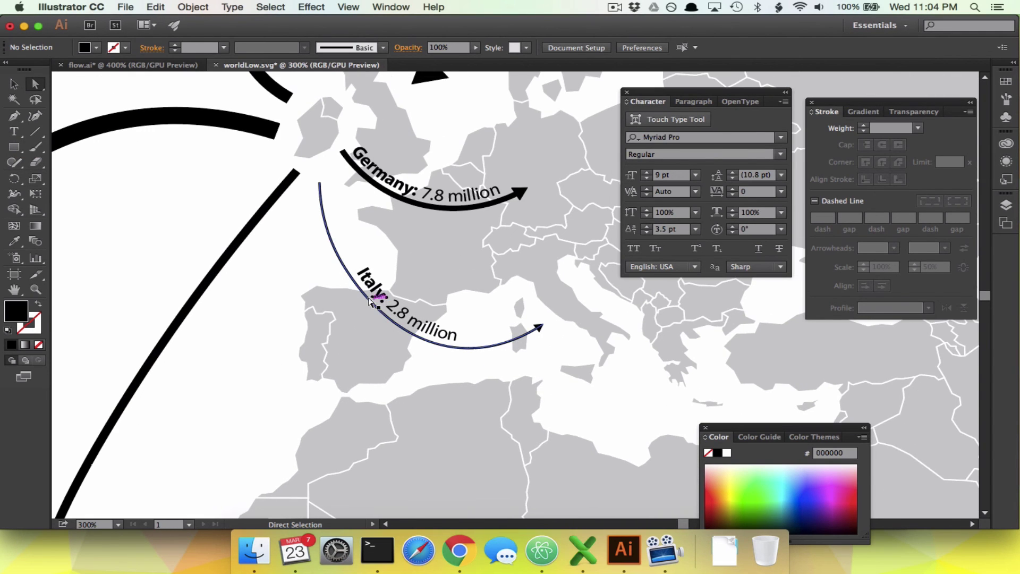
left_click(372, 279)
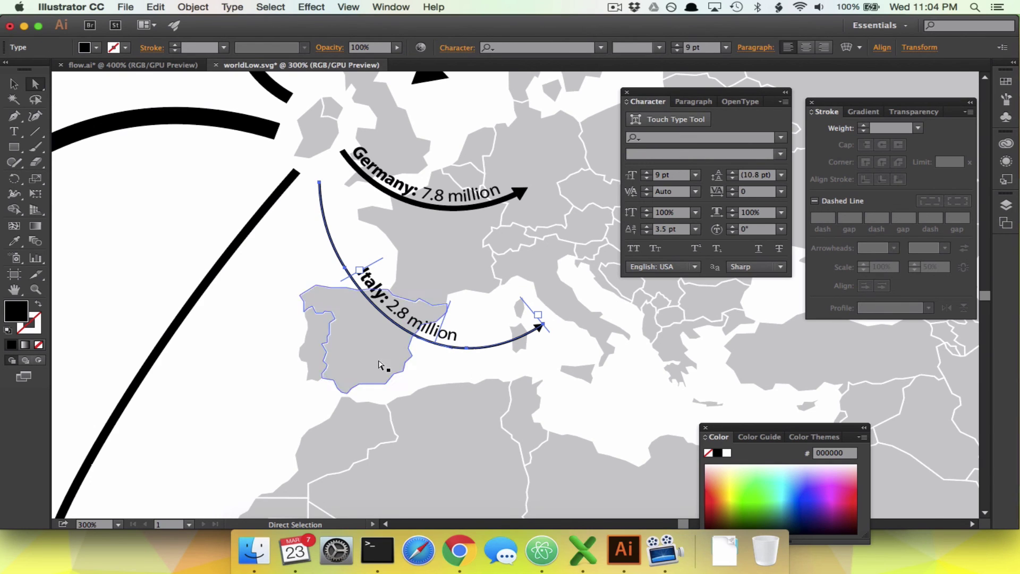
left_click(318, 260)
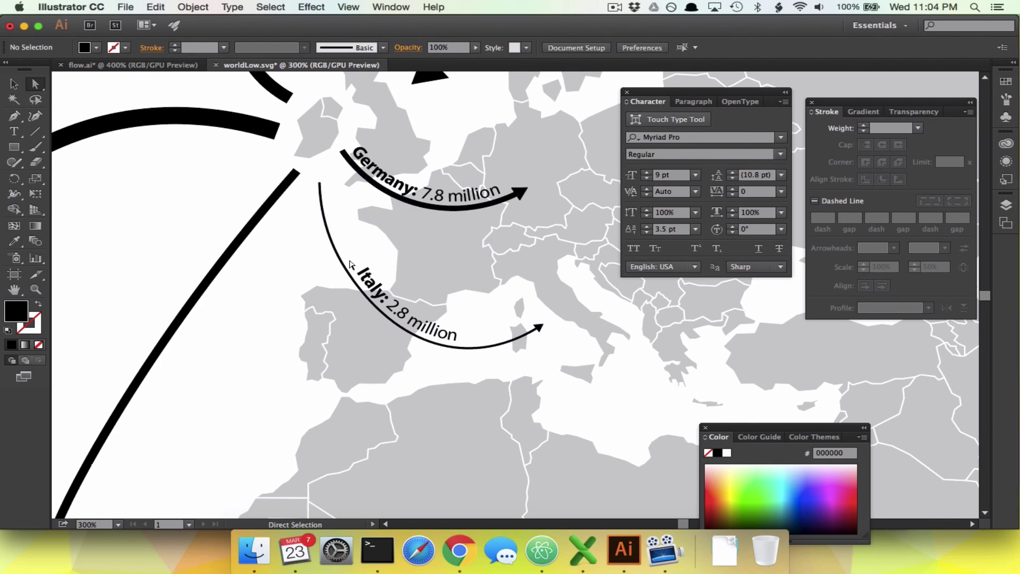
scroll(393, 211, "up", 4)
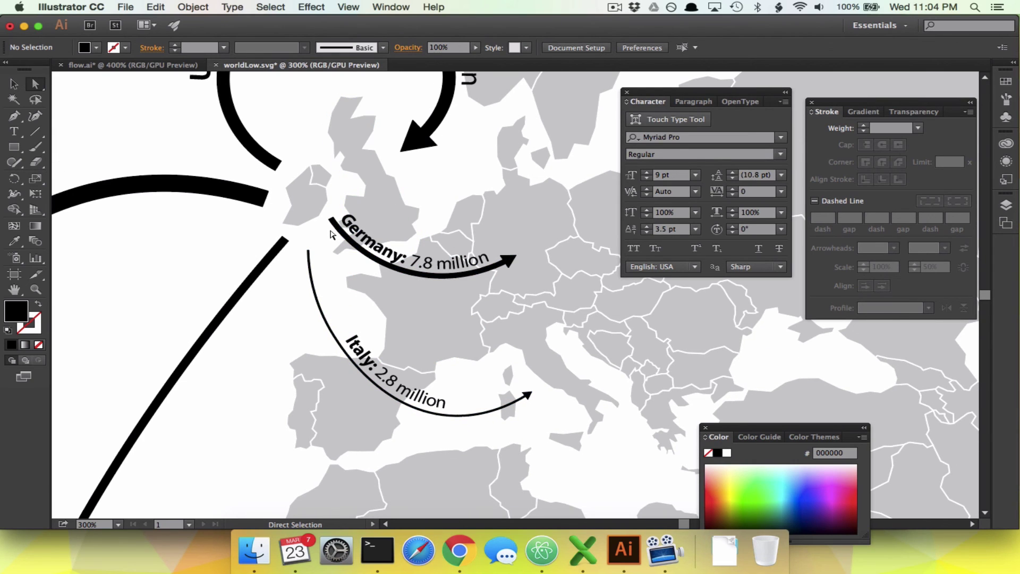
left_click(385, 251)
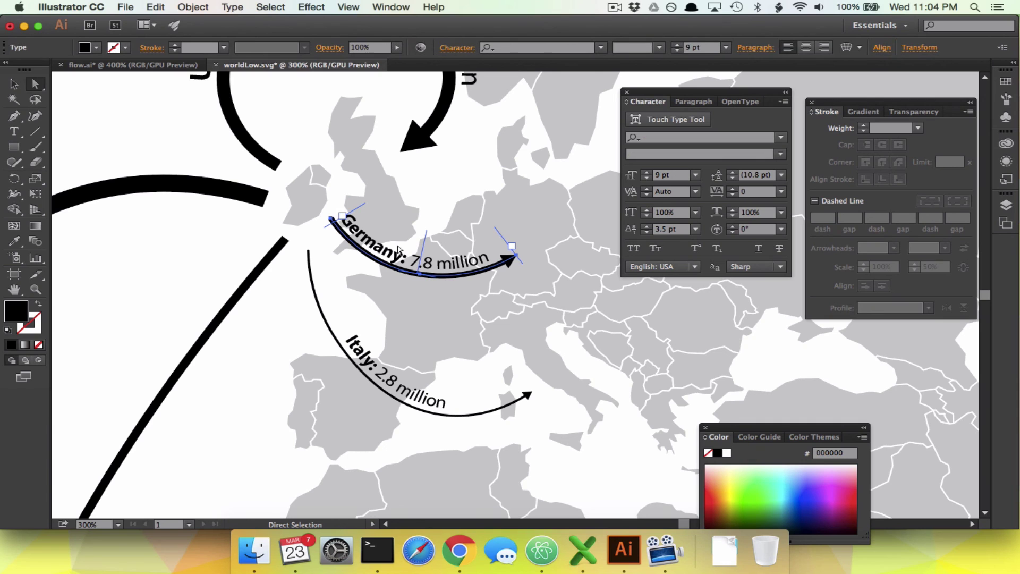
left_click(193, 7)
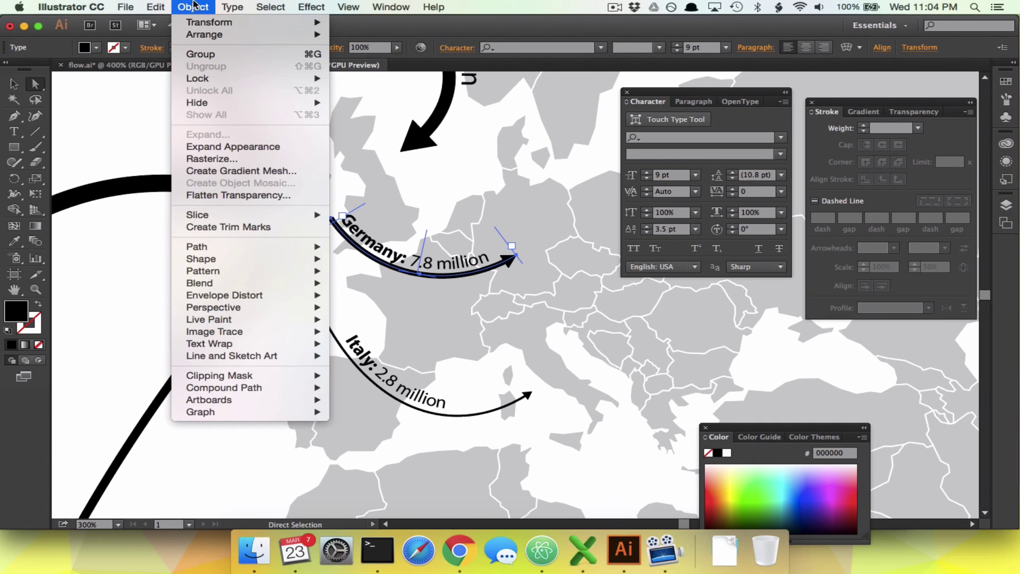
mouse_move(286, 125)
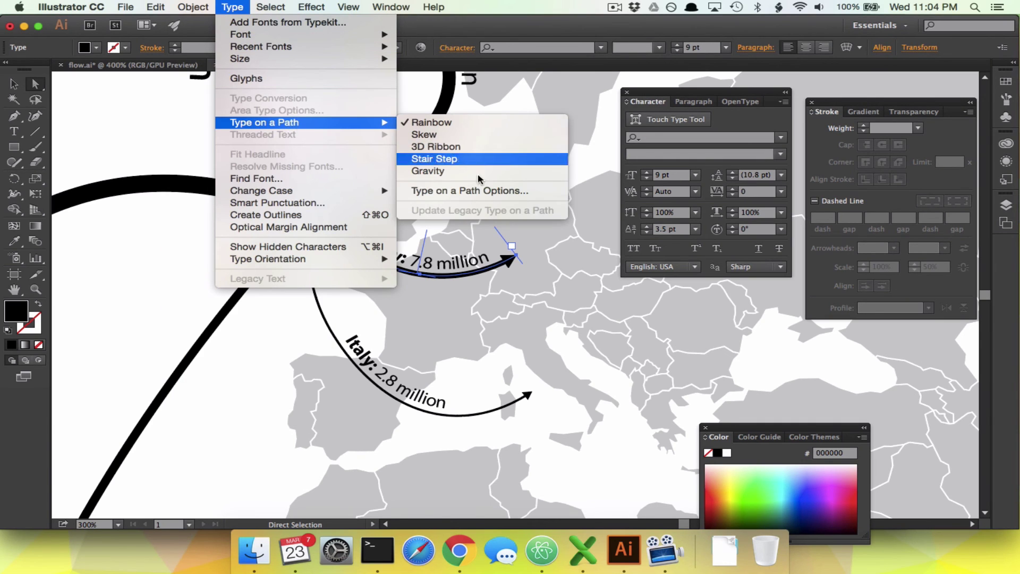
left_click(478, 191)
left_click(301, 436)
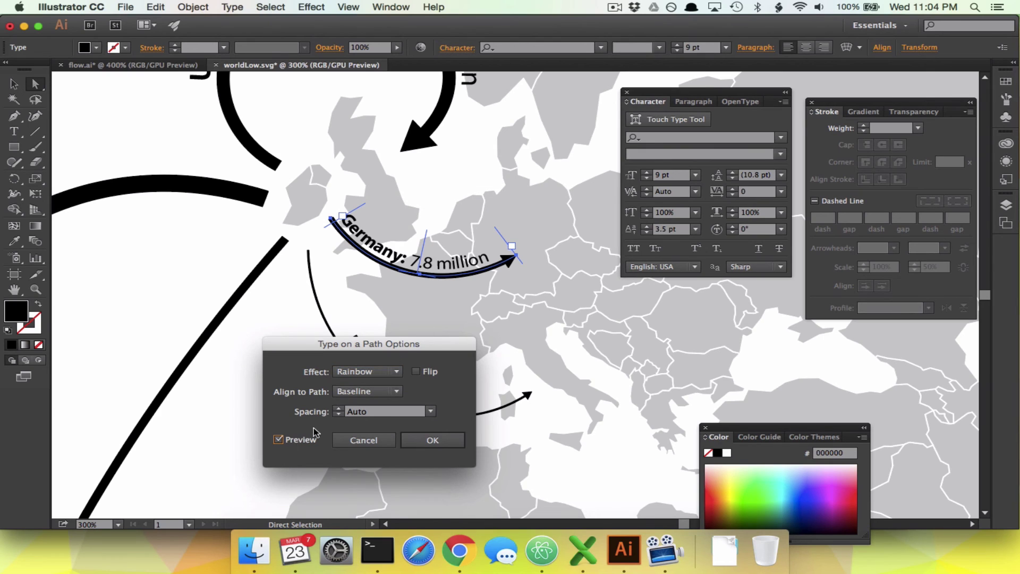
left_click(430, 372)
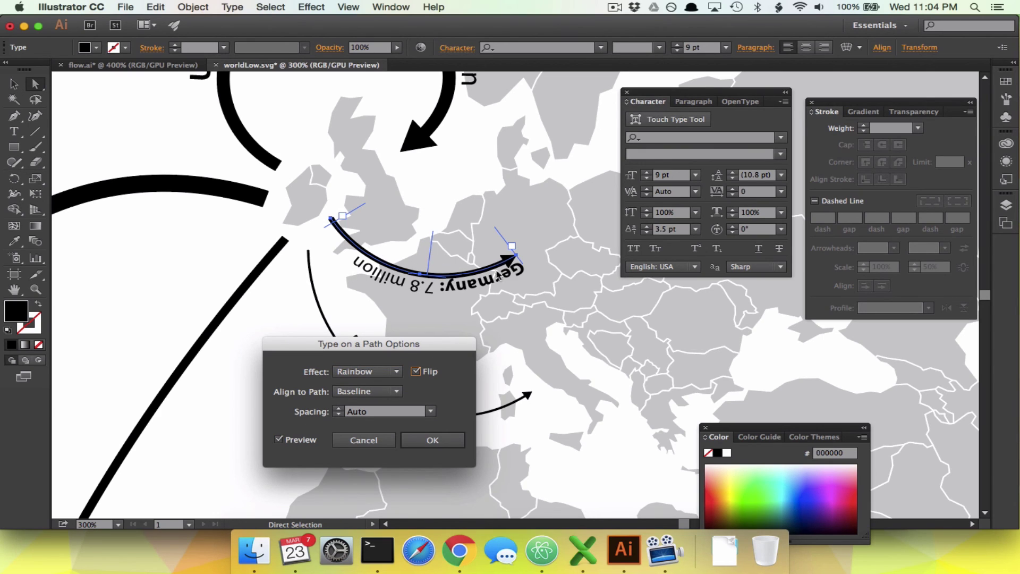
left_click(357, 441)
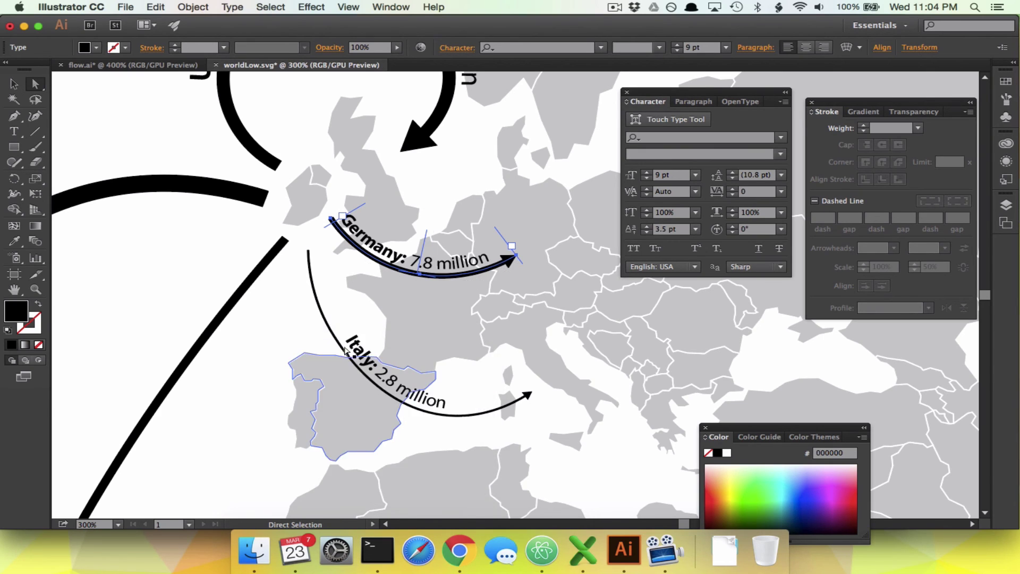
- Lower the Germany label's baseline shift to -9 pt so the text sits beneath its curve
left_click(647, 233)
left_click(647, 232)
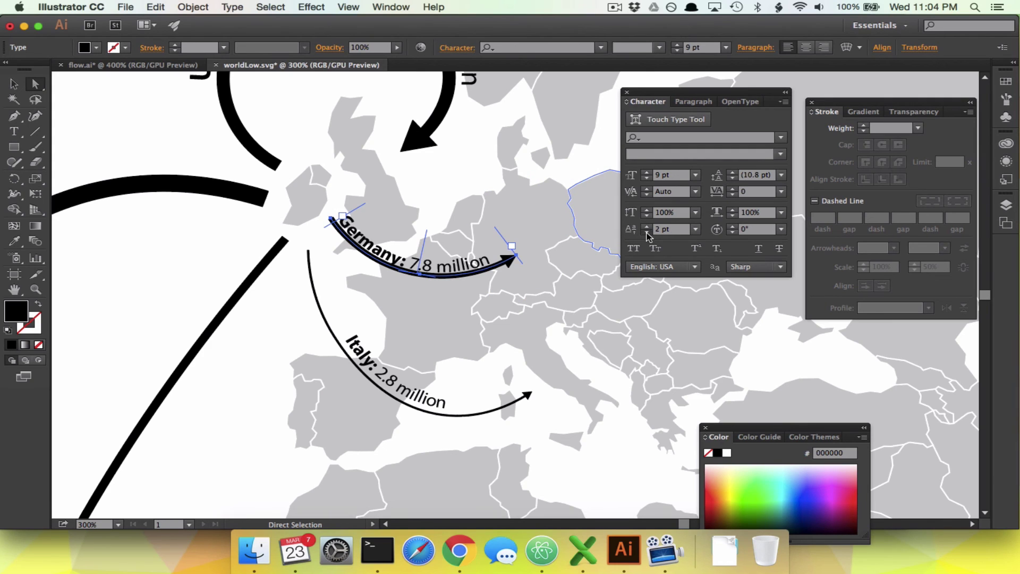
left_click(647, 232)
left_click(647, 232)
left_click(646, 232)
left_click(647, 232)
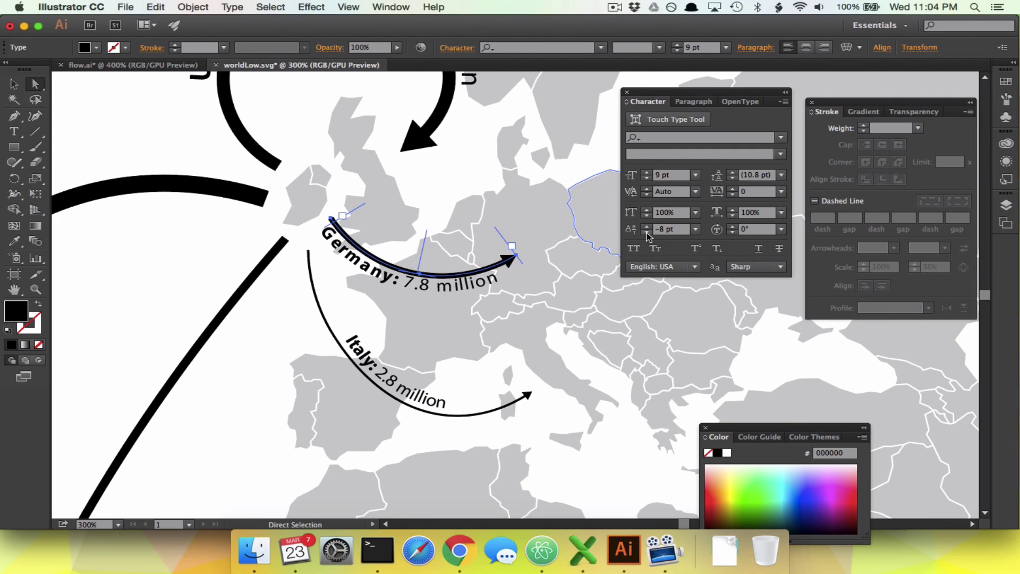
left_click(646, 232)
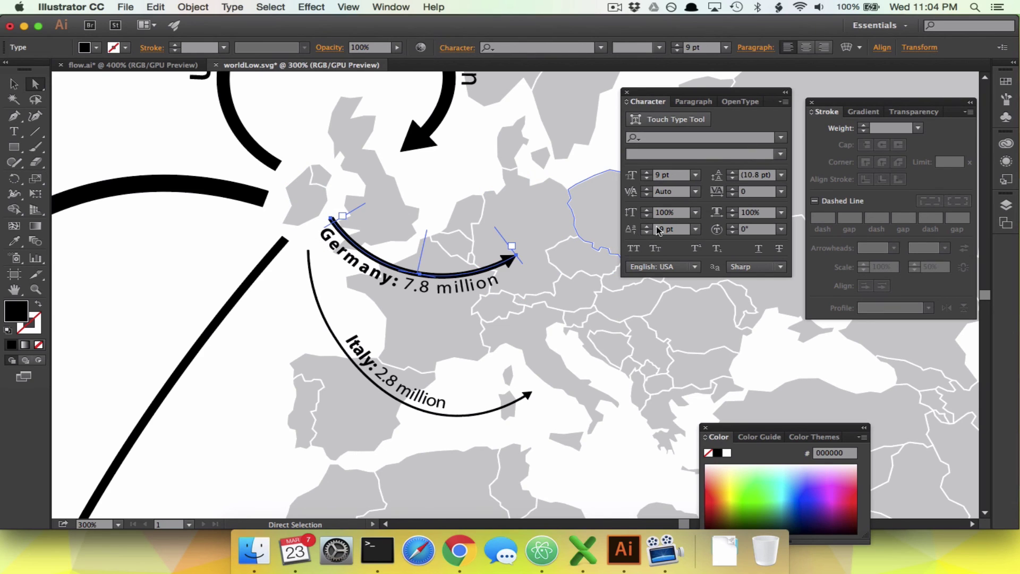
- Tighten the Germany label's tracking to -90
left_click(732, 195)
left_click(732, 195)
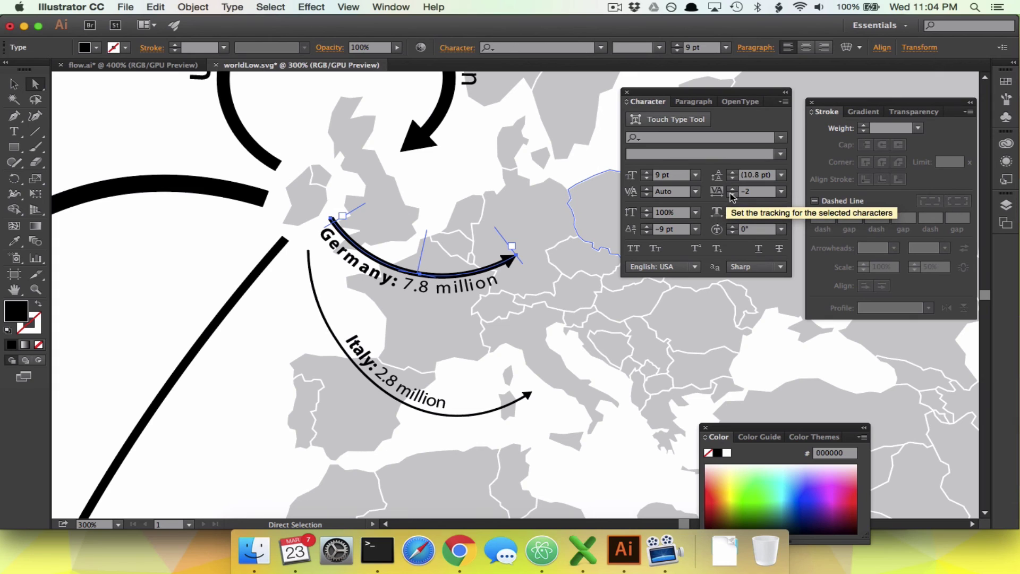
left_click(732, 195)
left_click(733, 195)
left_click(732, 195)
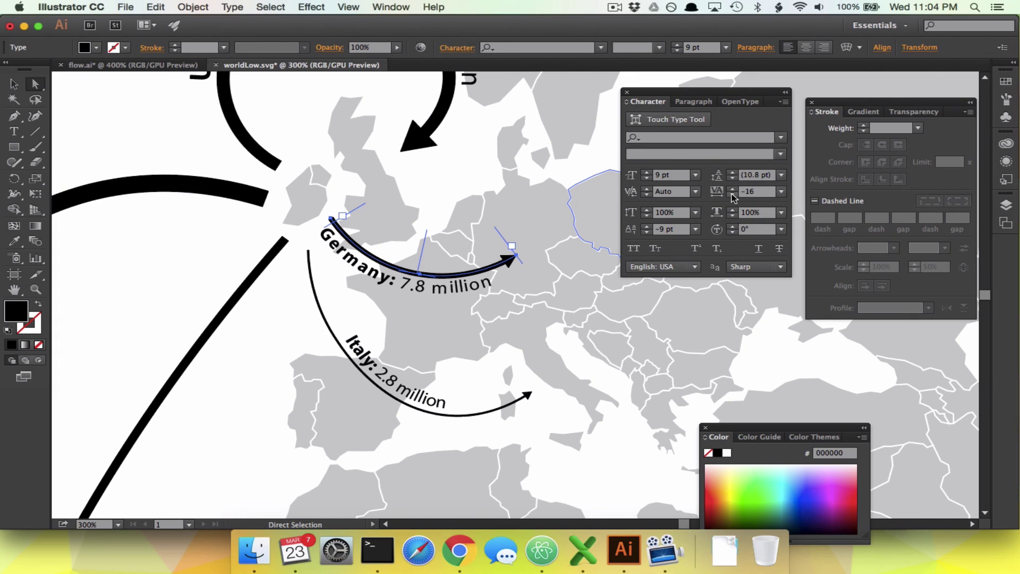
left_click(750, 191)
type("-50")
key("Return")
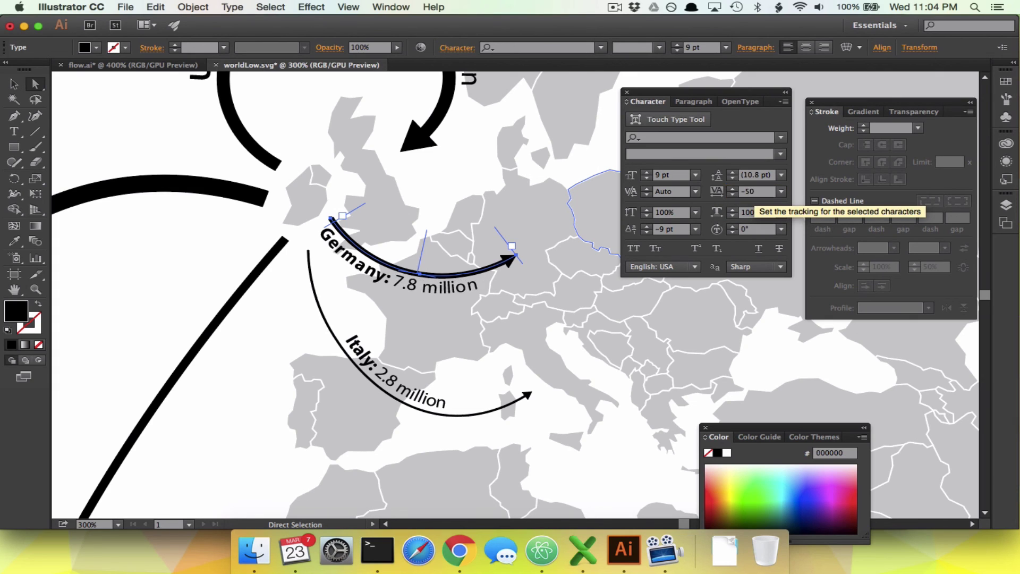
left_click(749, 195)
type("-90")
key("Return")
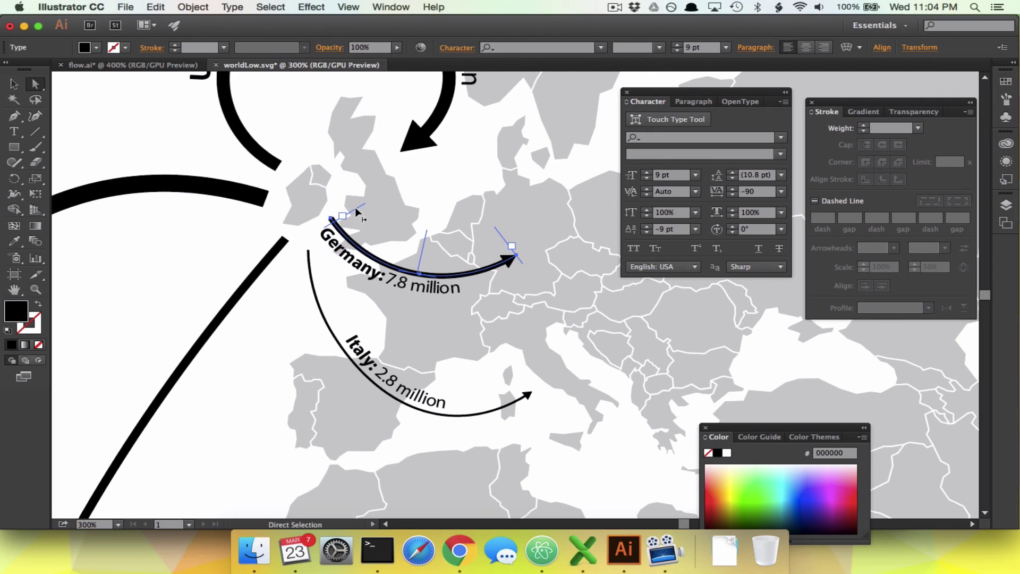
- Slide the Germany label slightly along its curve toward the arrowhead and deselect it
left_click(335, 277)
left_click(348, 258)
left_click_drag(357, 208, 373, 223)
left_click(346, 306)
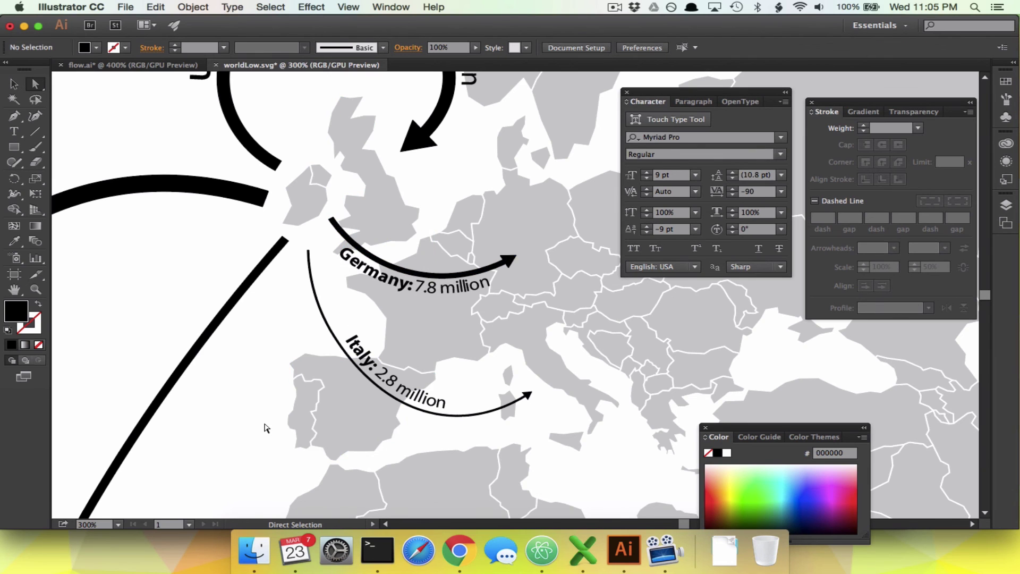
- Add the path text "Japan: 2.3 million" on the long Japan curve running southwest from Ireland
scroll(260, 427, "down", 3)
scroll(261, 426, "left", 3)
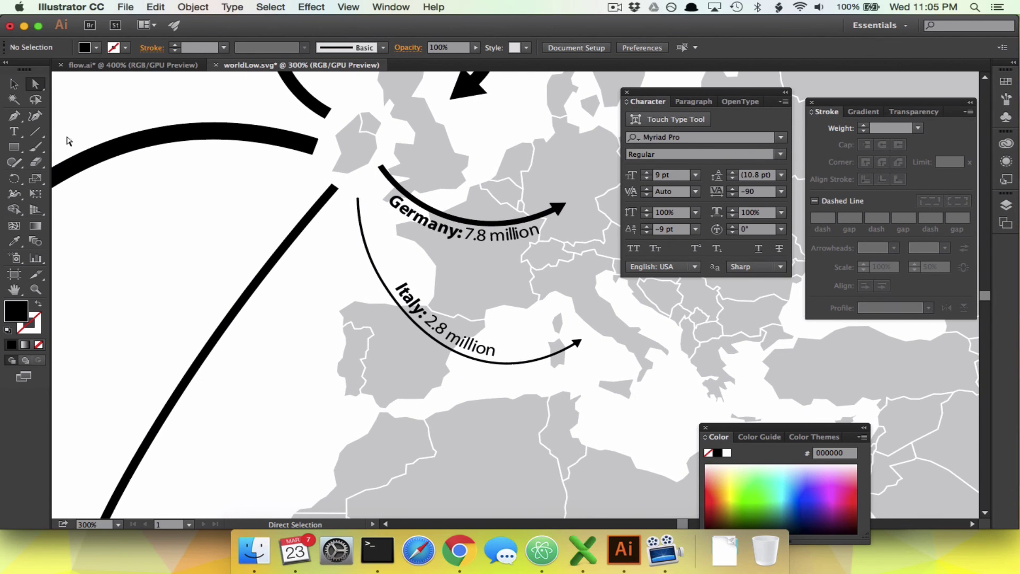
left_click(14, 131)
scroll(130, 328, "down", 5)
scroll(130, 328, "left", 2)
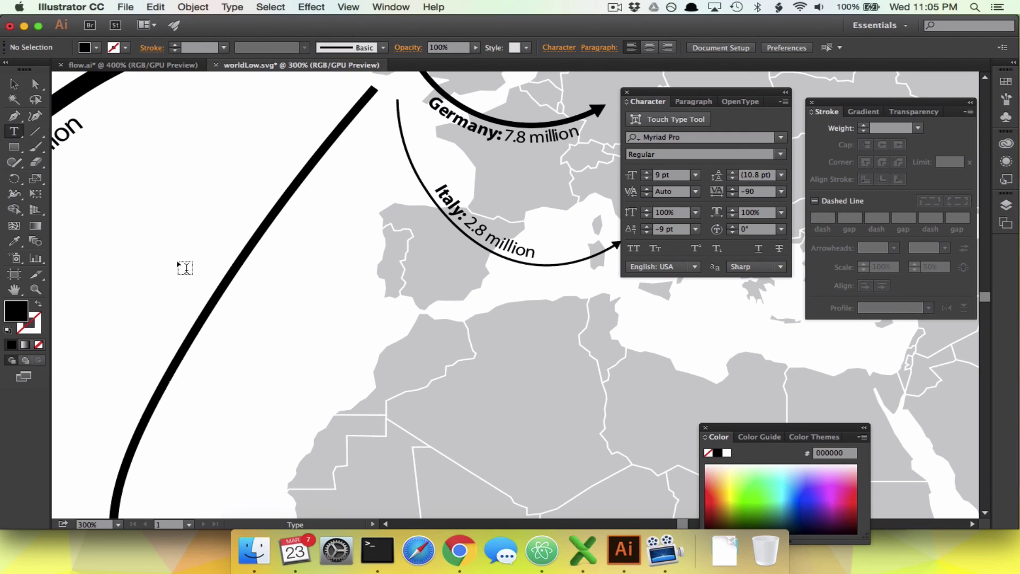
left_click(204, 294)
type("Japan")
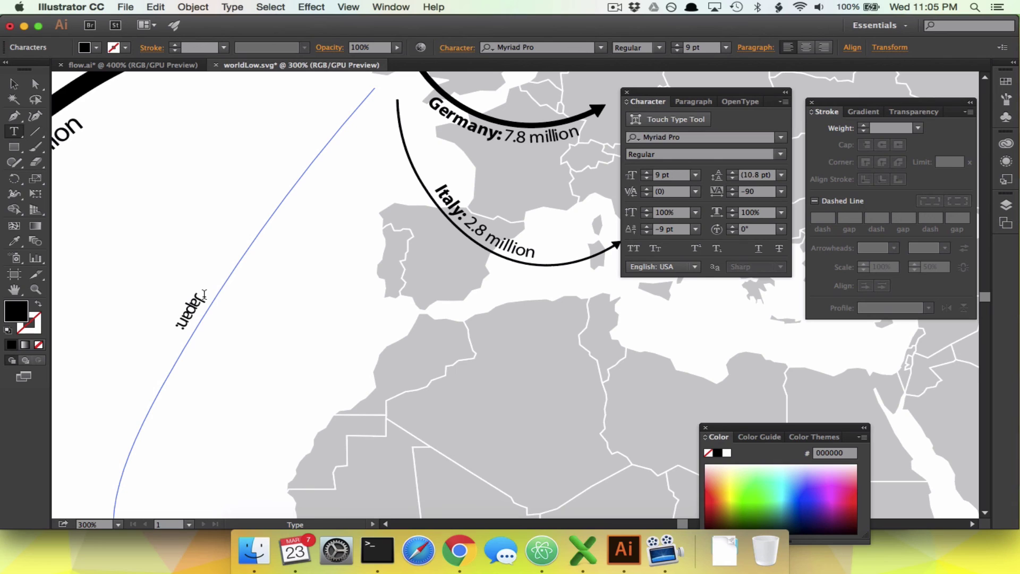
type(":2.3 million")
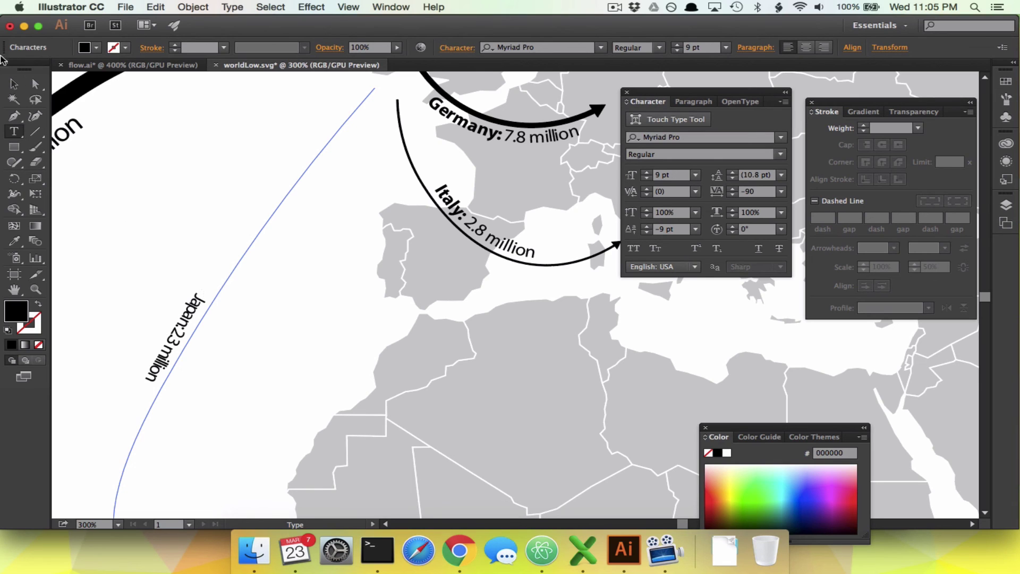
- Flip the Japan label to the other side of its path using the Type on a Path options
left_click(13, 83)
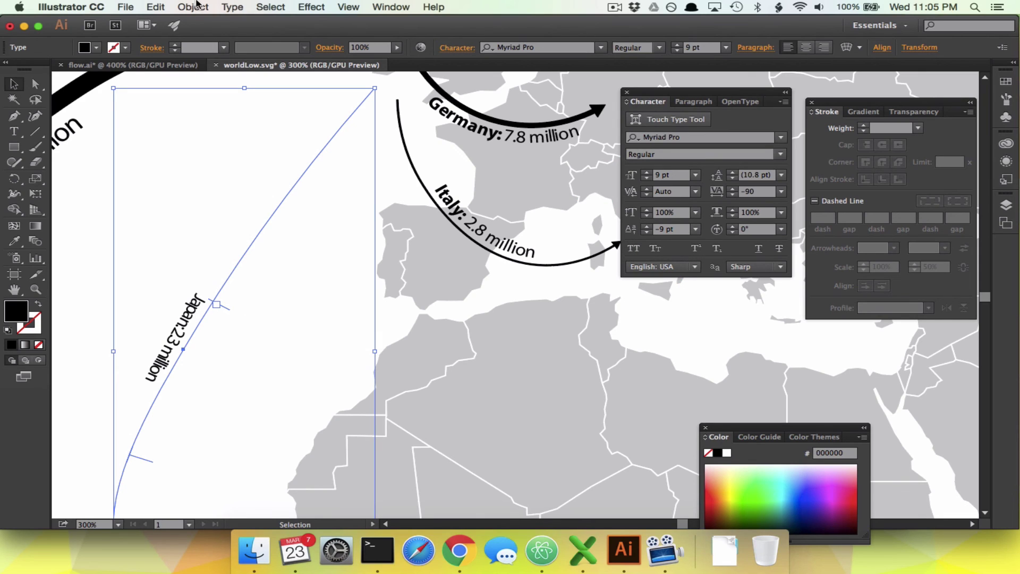
left_click(231, 7)
mouse_move(351, 125)
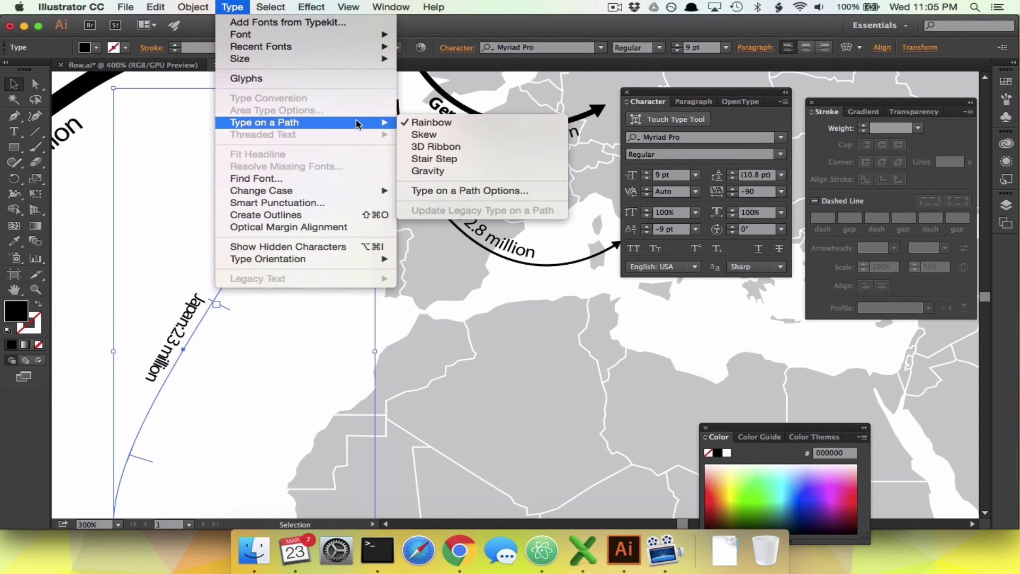
left_click(524, 193)
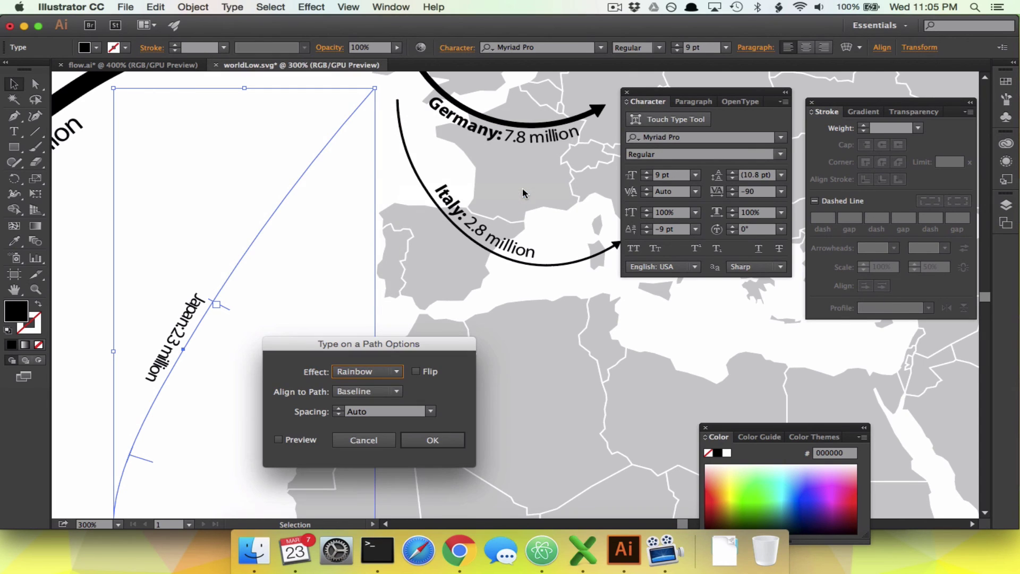
left_click(299, 440)
left_click(431, 374)
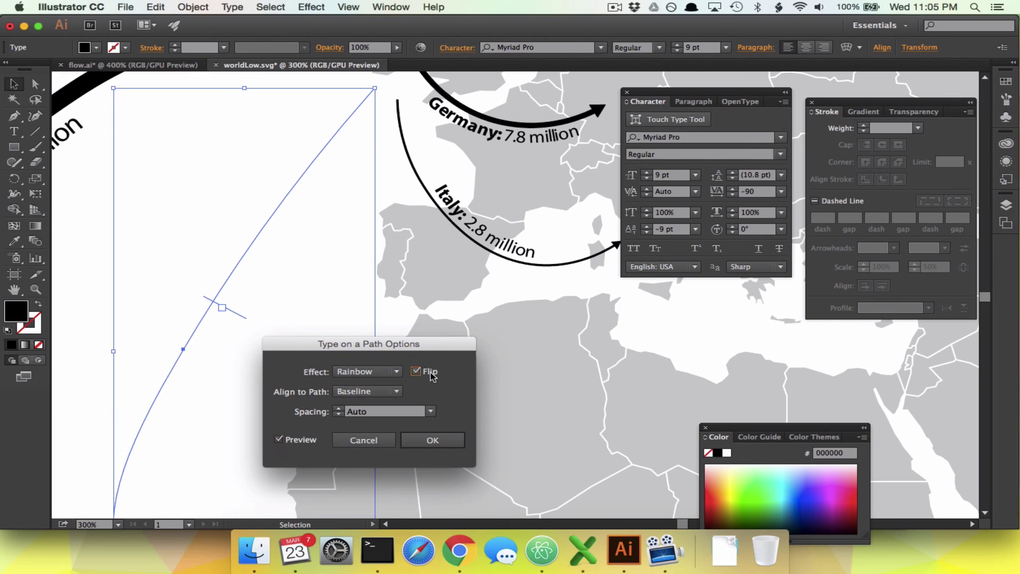
left_click_drag(374, 346, 432, 287)
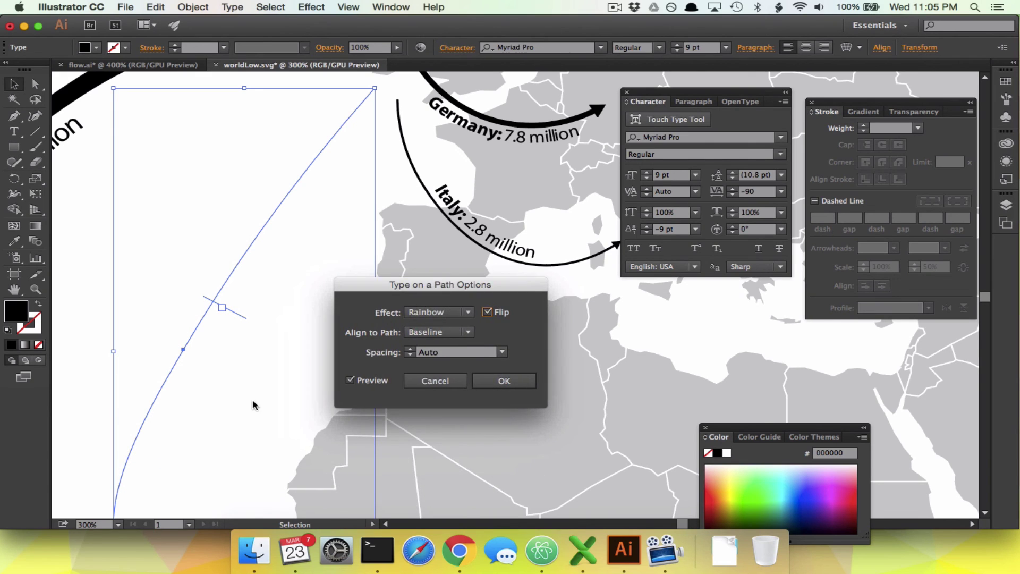
left_click(505, 380)
- Move the flipped Japan label from the lower end of its curve up to the middle stretch
scroll(414, 388, "down", 10)
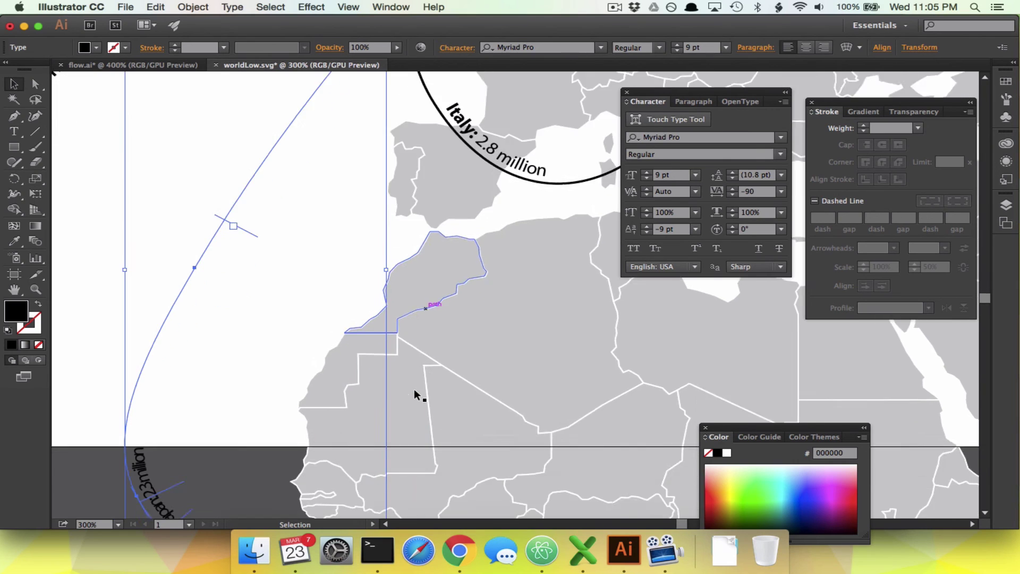
scroll(413, 388, "up", 5)
scroll(413, 388, "left", 3)
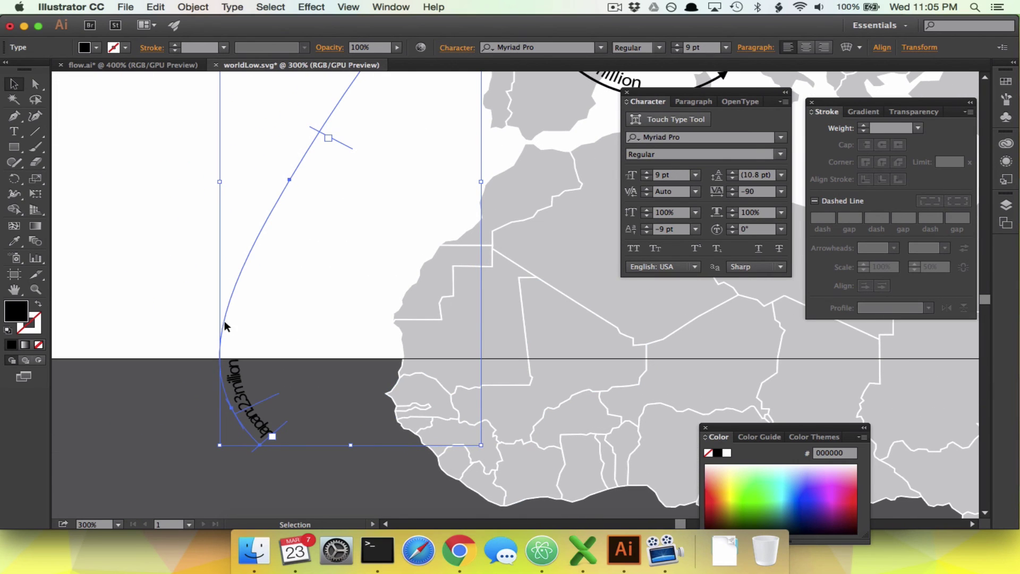
left_click(150, 256)
left_click(253, 417)
left_click_drag(279, 428, 291, 250)
scroll(291, 250, "up", 5)
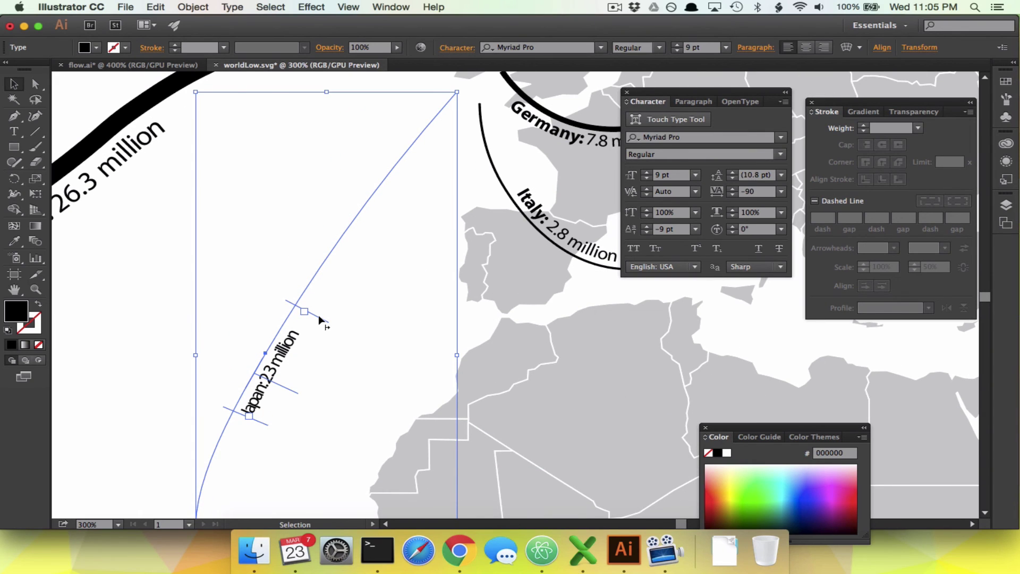
left_click_drag(262, 424, 311, 340)
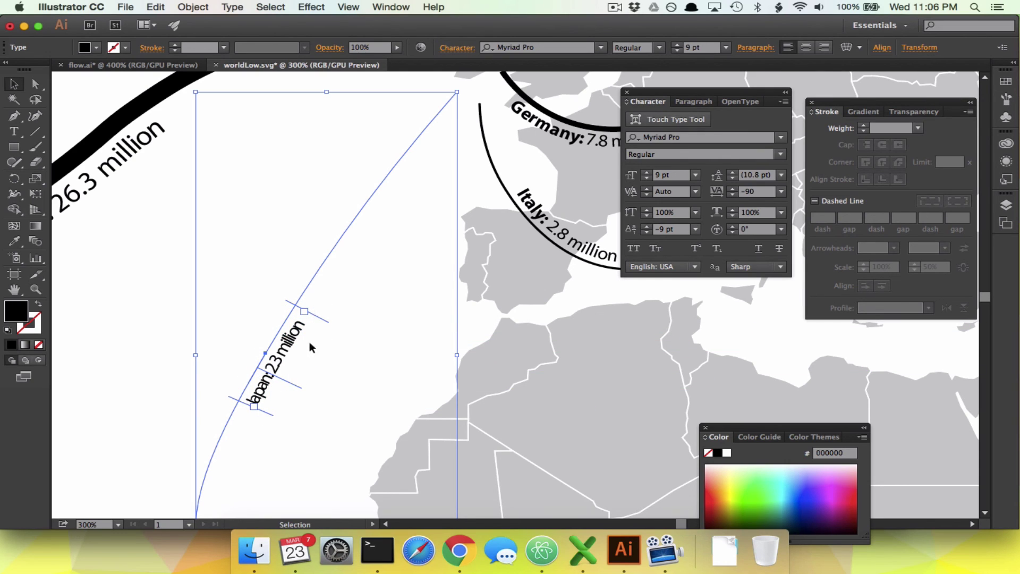
left_click_drag(263, 414, 258, 428)
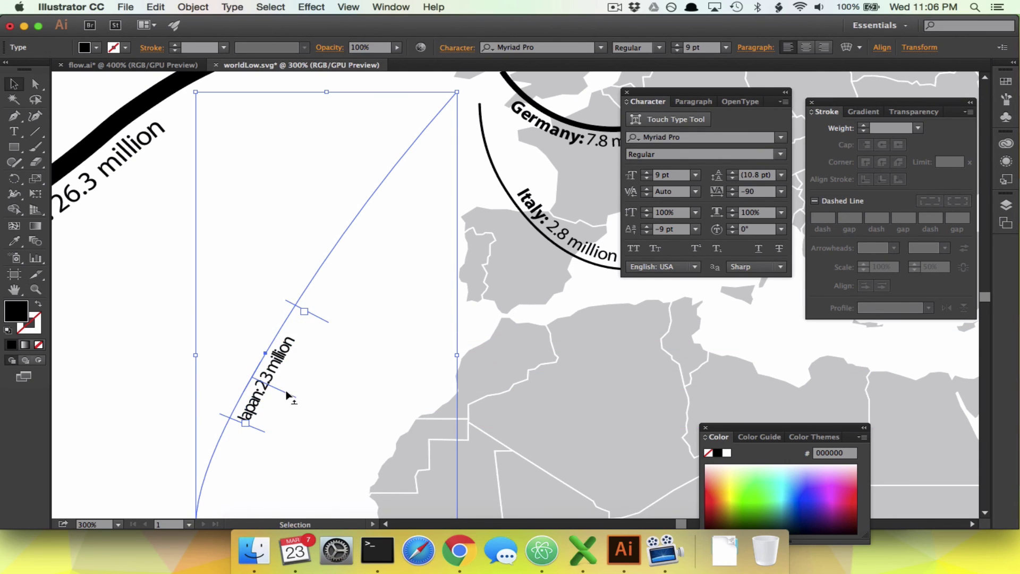
- Extend the Japan label's text range toward the curve's Ireland end and slide the label up near that end
left_click_drag(284, 391, 353, 250)
left_click_drag(396, 204, 435, 134)
left_click_drag(326, 315, 367, 246)
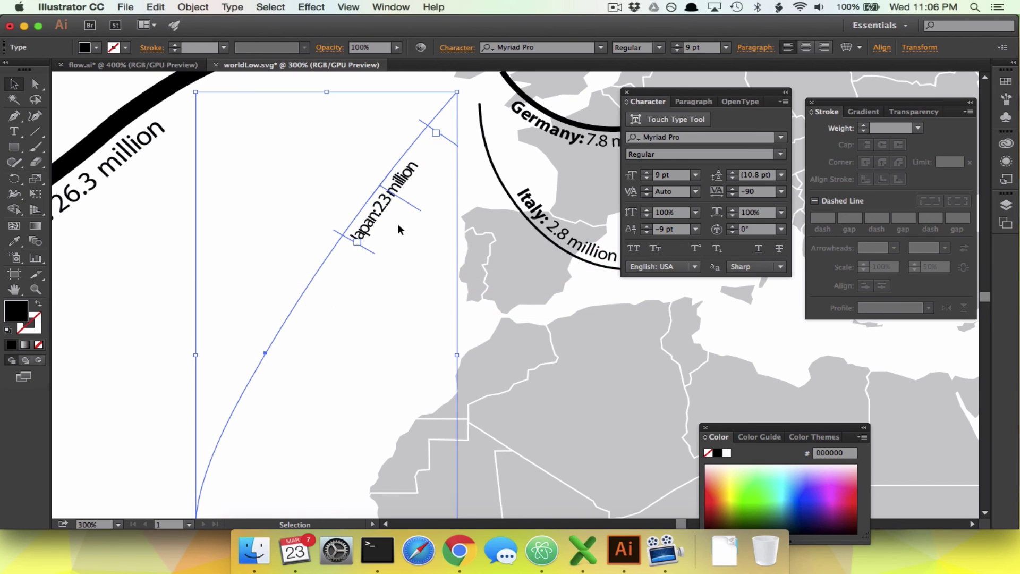
- Reset the Japan label's tracking to 0 and shift the label slightly back down its curve
scroll(397, 223, "up", 4)
scroll(397, 223, "right", 3)
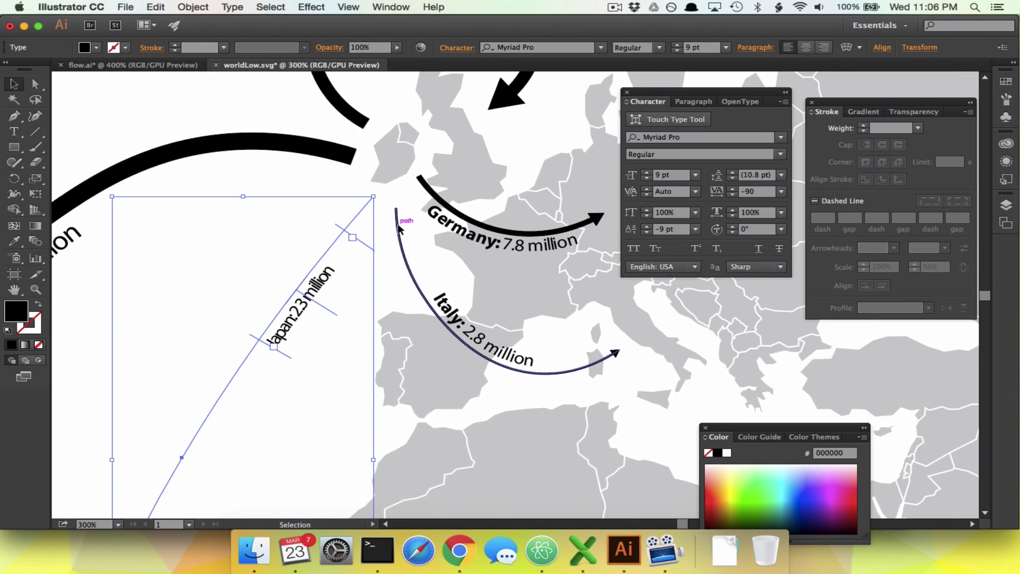
left_click(747, 196)
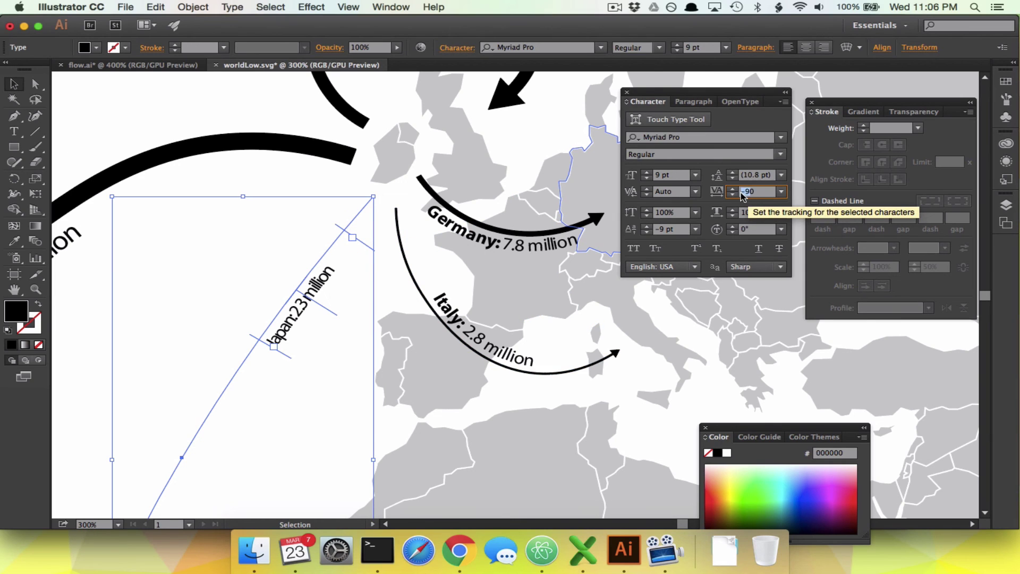
type("0")
key("Return")
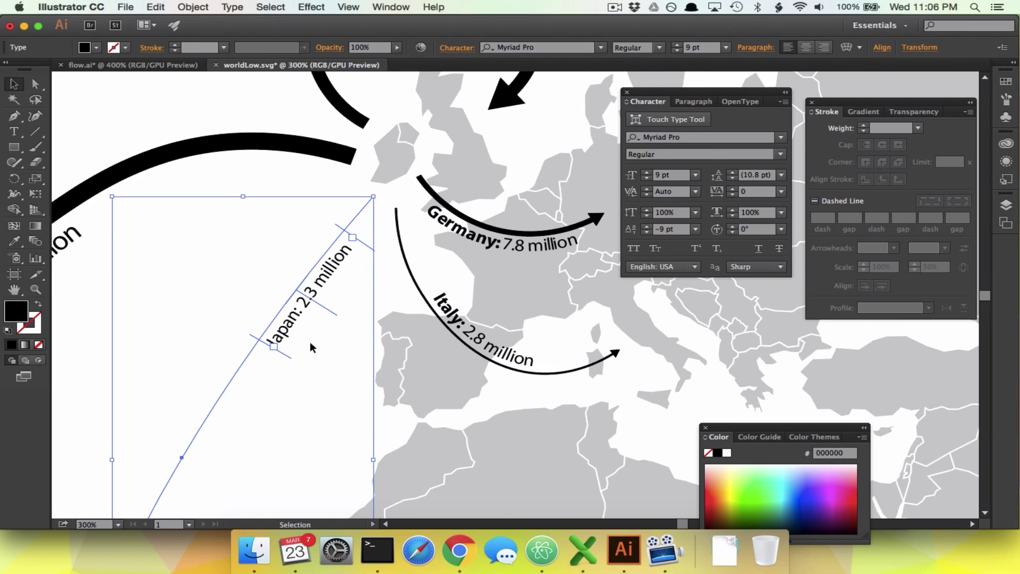
left_click_drag(287, 357, 264, 374)
- Set the word "Japan:" in the Japan curve label to the Bold font style
double_click(264, 357)
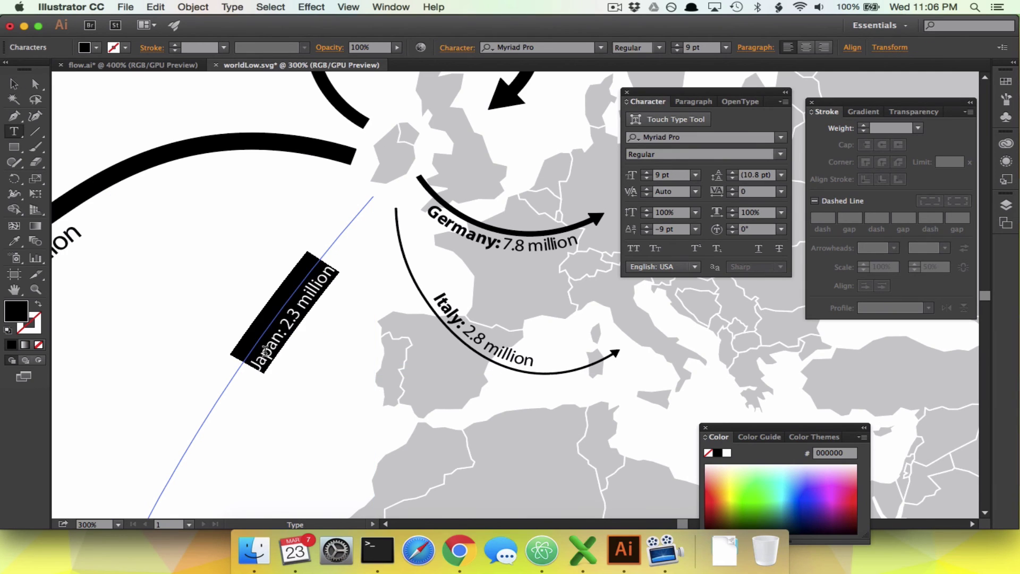
double_click(265, 351)
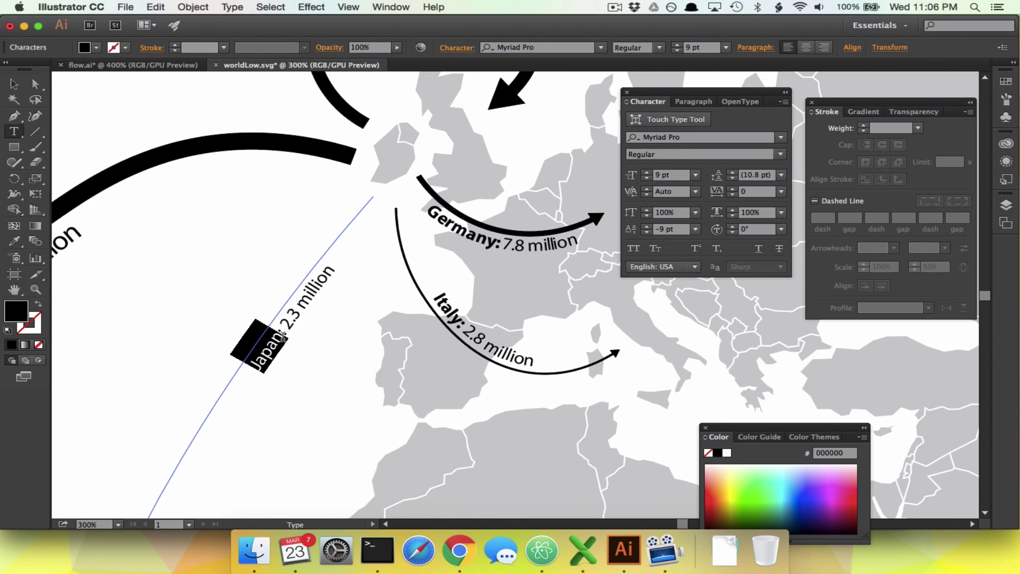
left_click_drag(288, 331, 285, 331)
left_click(658, 48)
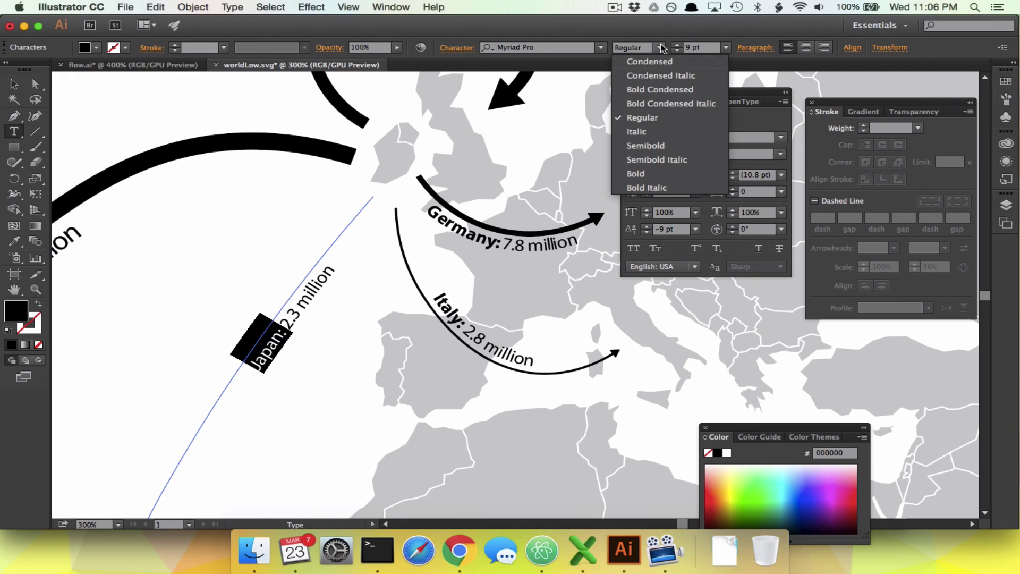
left_click(655, 175)
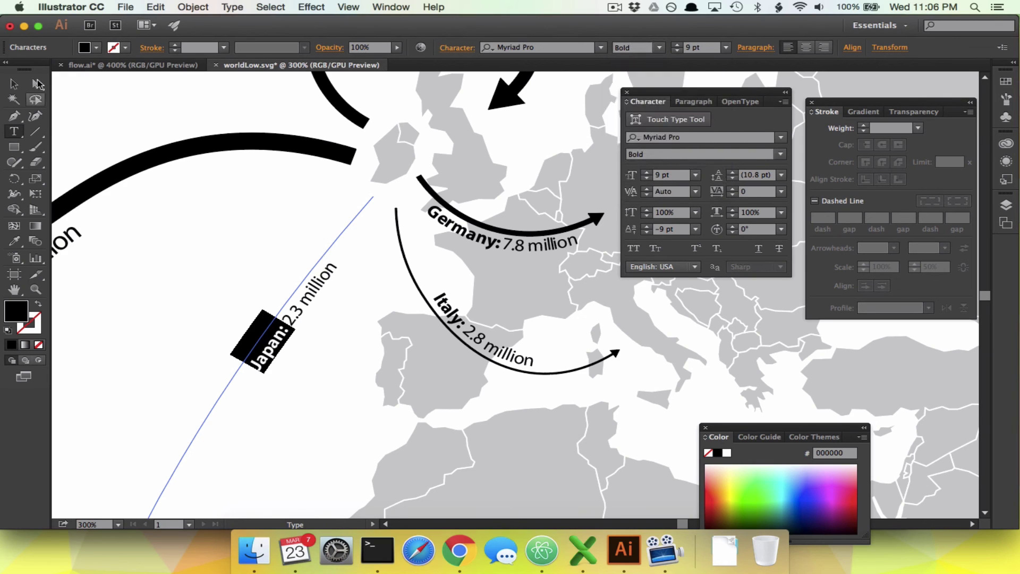
- Try giving the whole Japan type object a 5 pt stroke, and undo it
left_click(14, 83)
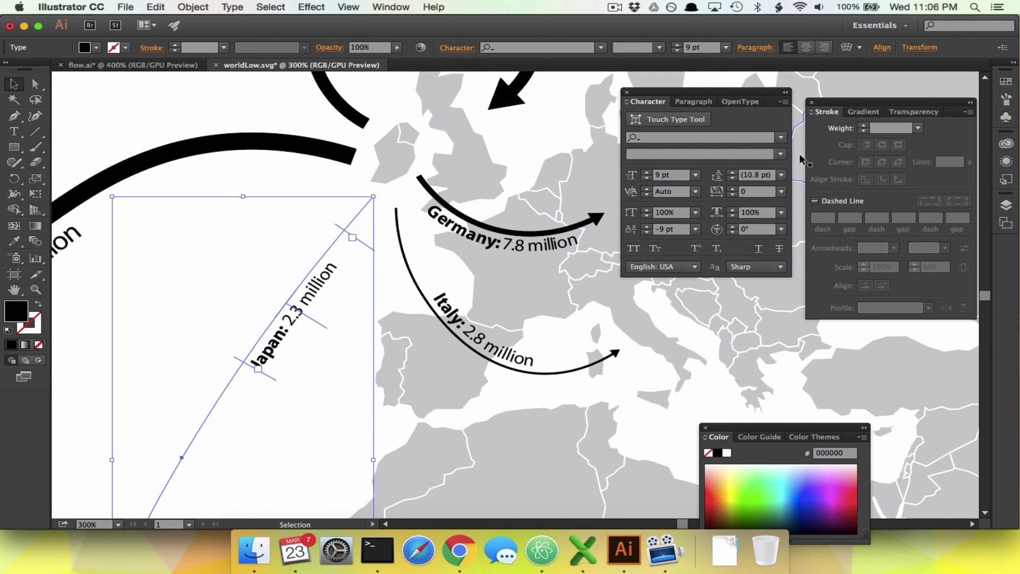
left_click(887, 130)
type("5")
key("Return")
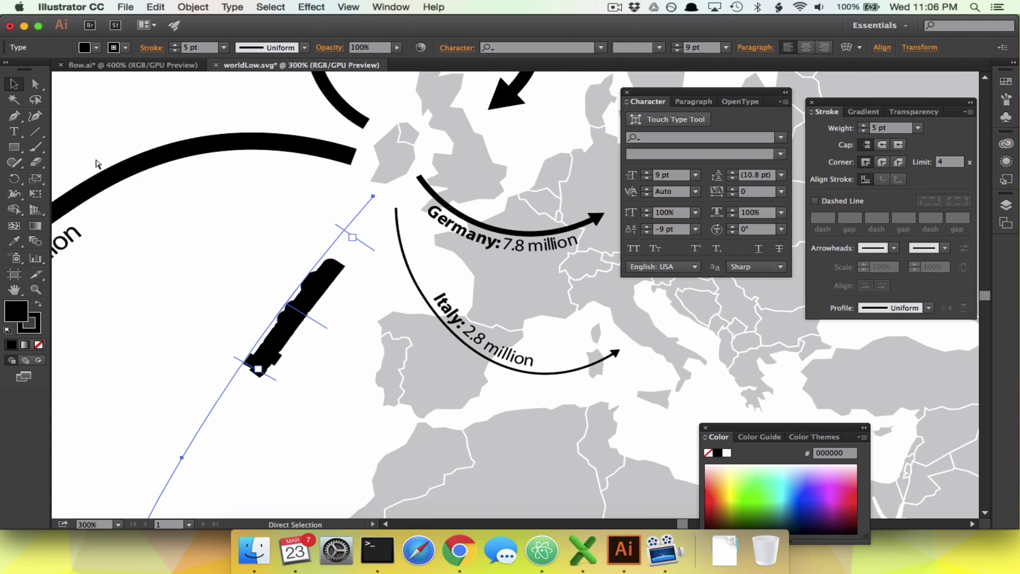
key("super+z")
left_click(301, 168)
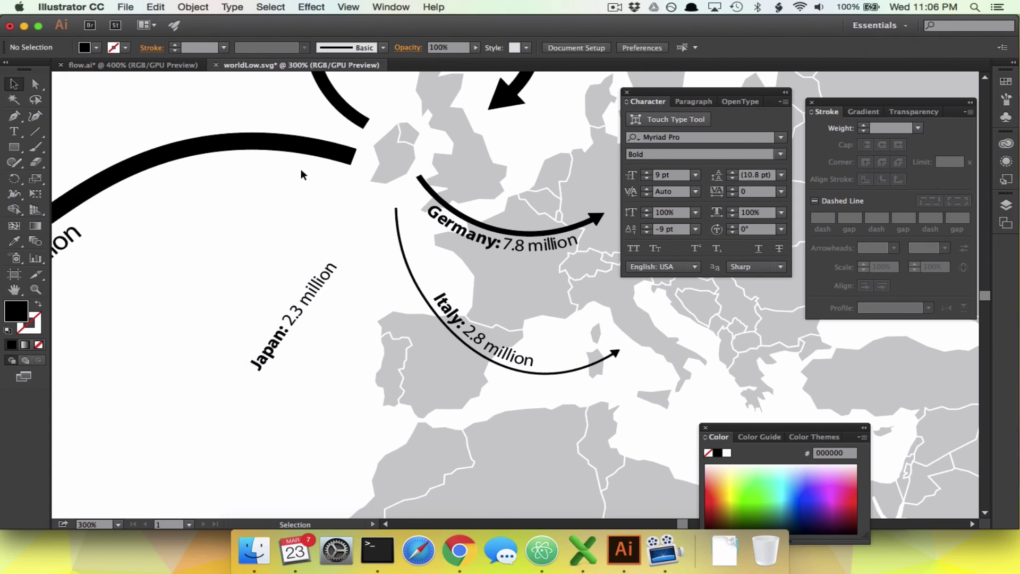
- Select only the path carrying the Japan label and give it a 0.73 pt stroke
left_click(35, 84)
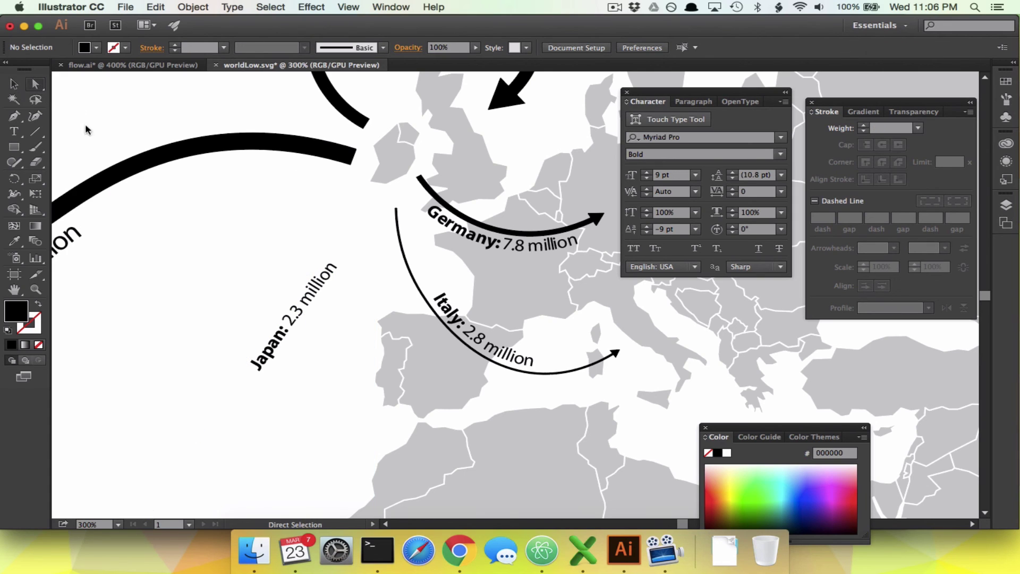
left_click(351, 223)
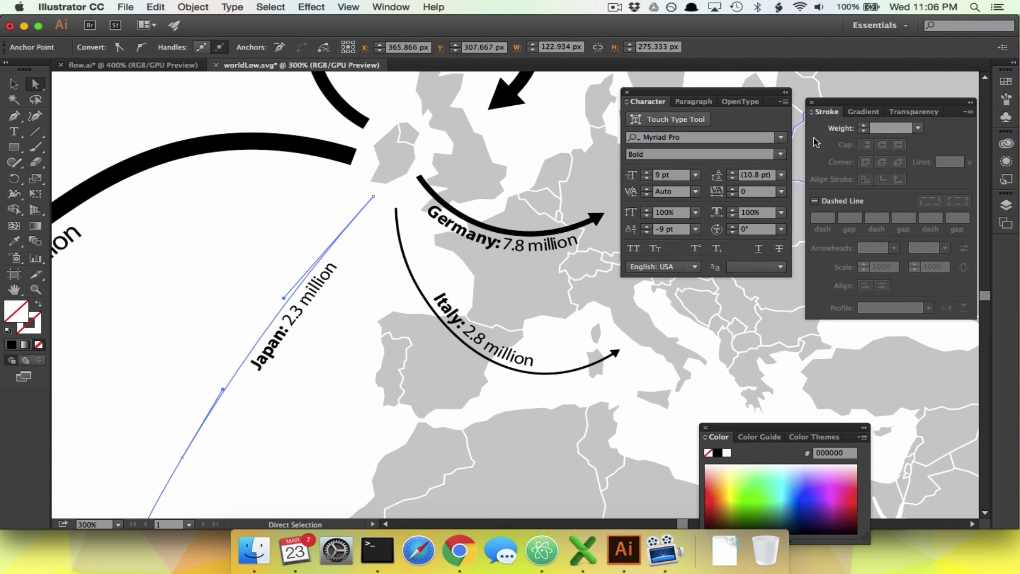
left_click(885, 129)
type("0.73")
key("Return")
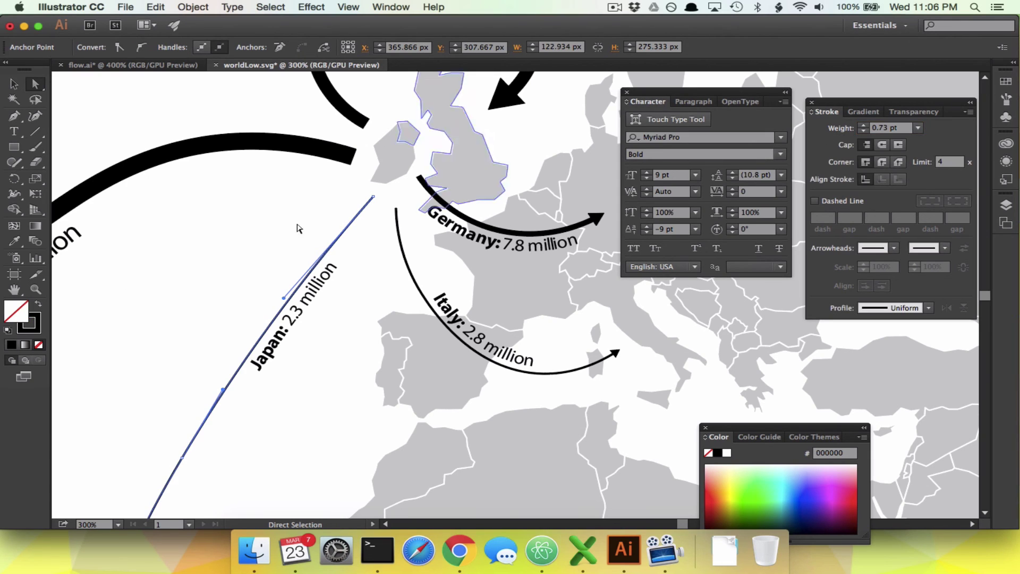
left_click(151, 362)
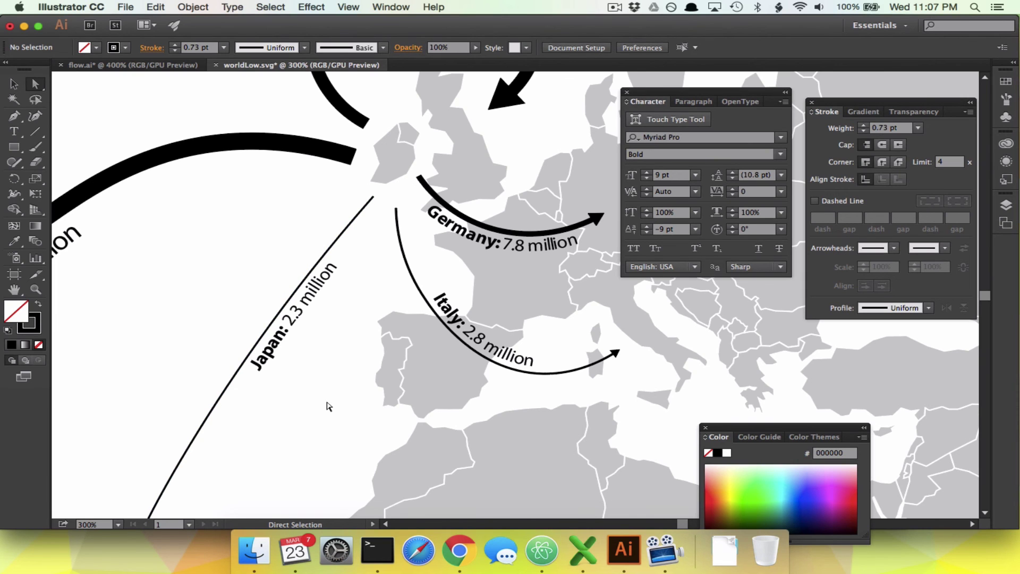
- Draw a rectangle covering the whole artboard and remove its stroke
scroll(327, 407, "down", 10)
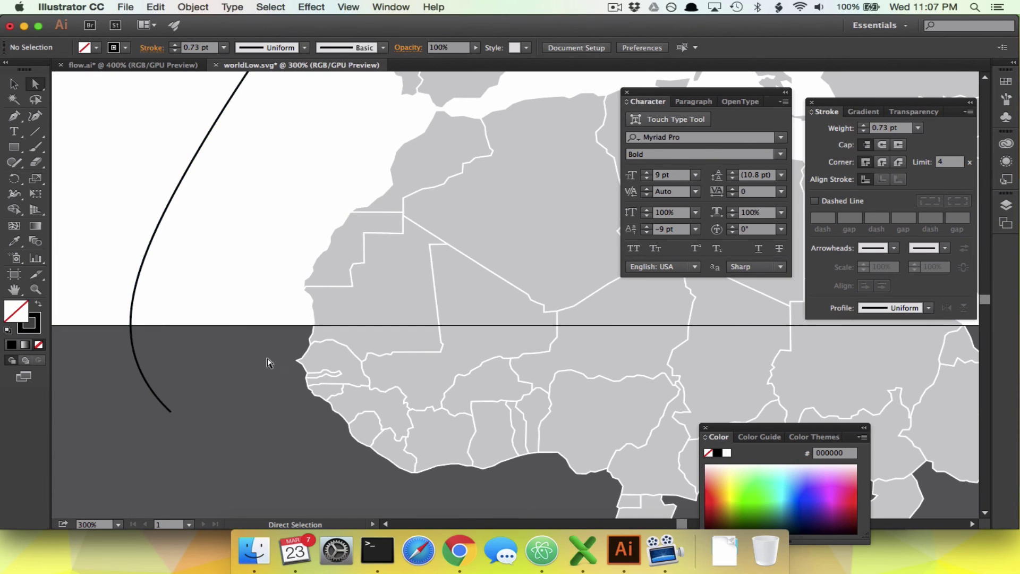
scroll(268, 363, "up", 10)
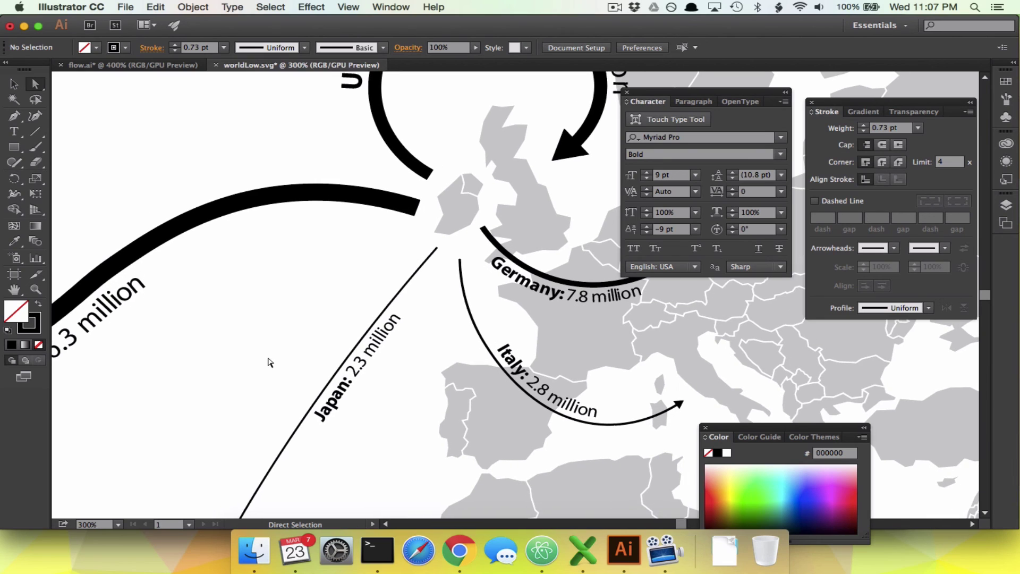
scroll(269, 363, "down", 1)
key("super+minus")
key("super+minus")
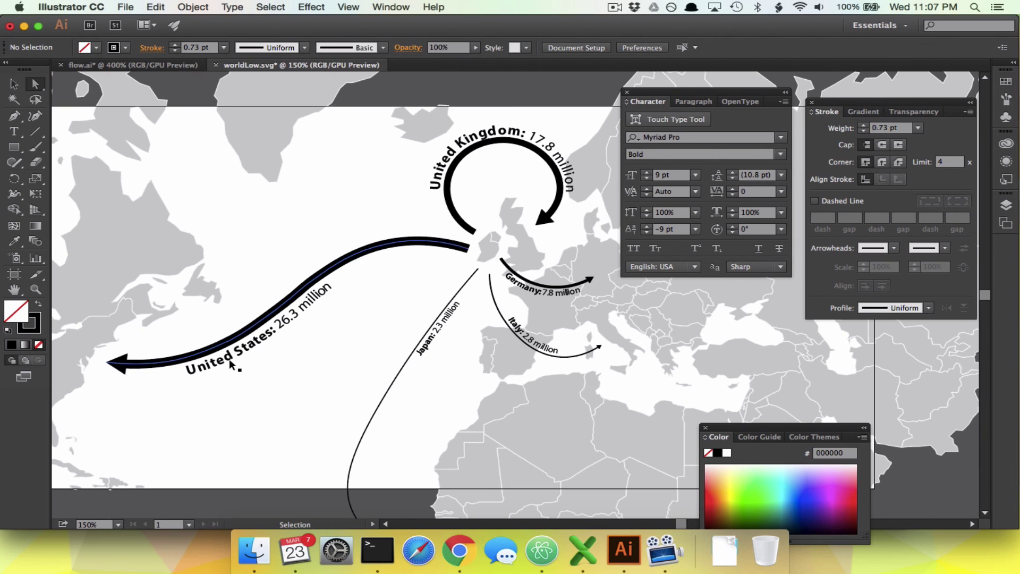
key("super+minus")
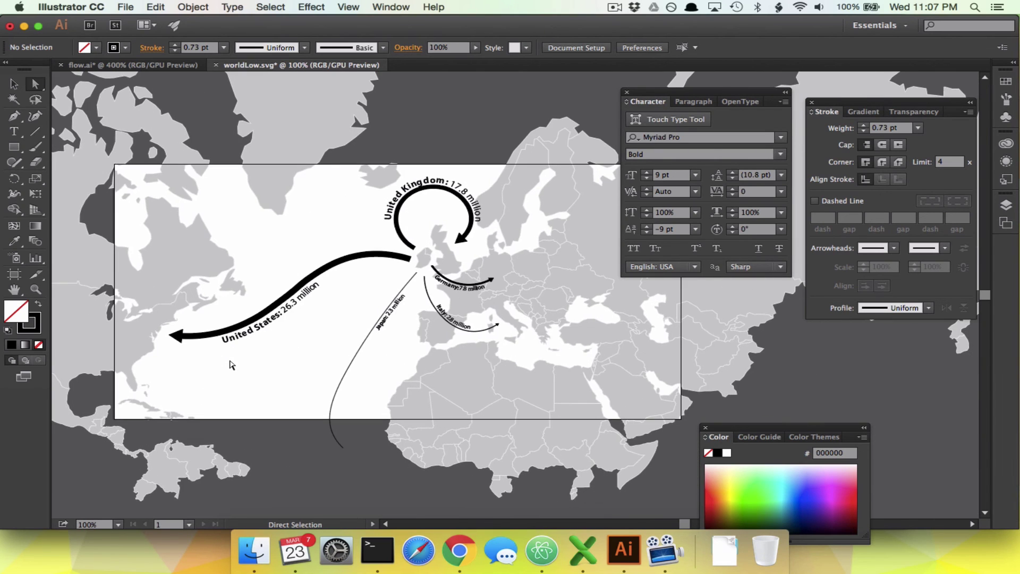
left_click(15, 151)
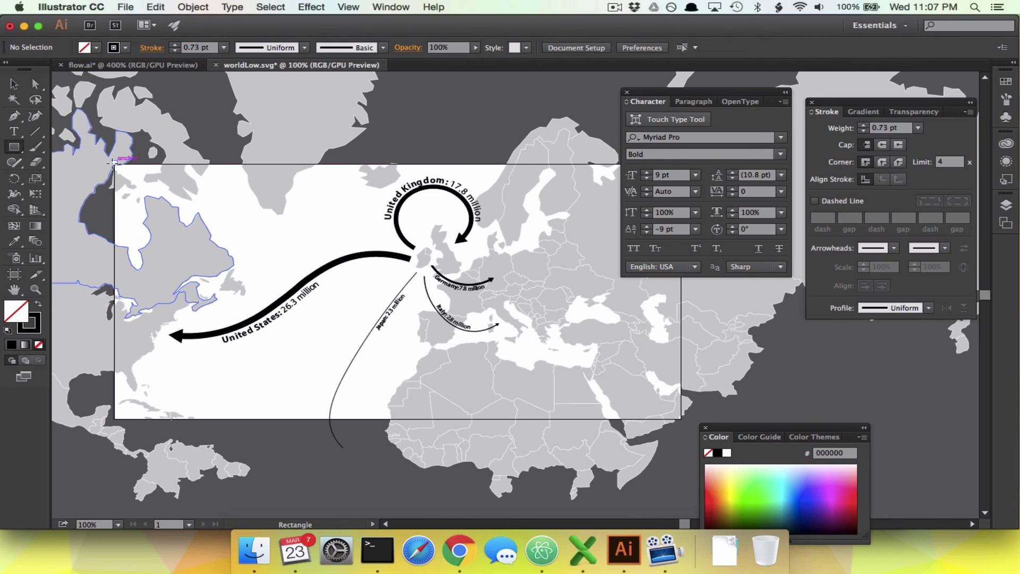
mouse_move(114, 162)
left_mouse_down()
mouse_move(462, 343)
mouse_move(687, 418)
left_mouse_up()
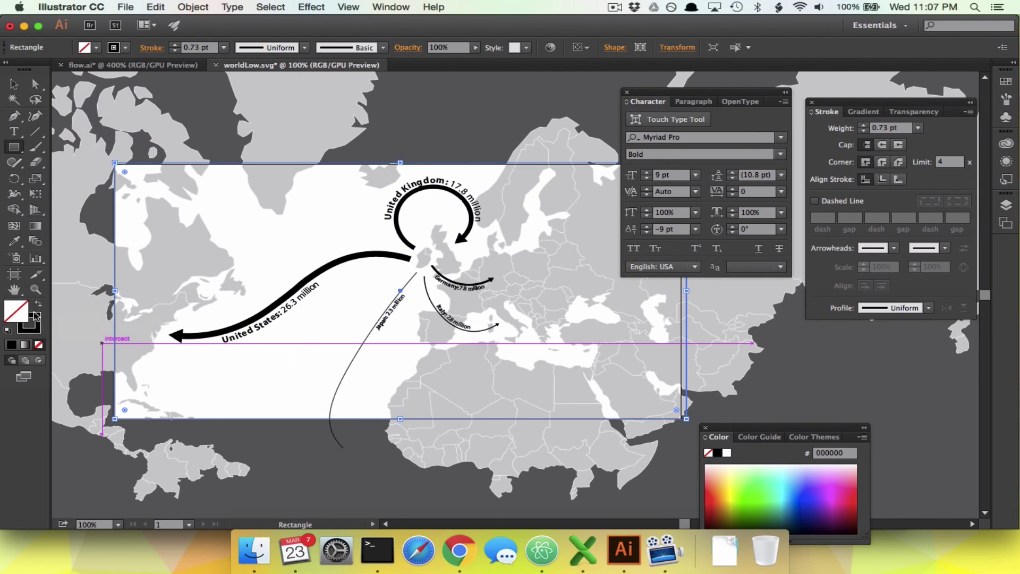
left_click(126, 47)
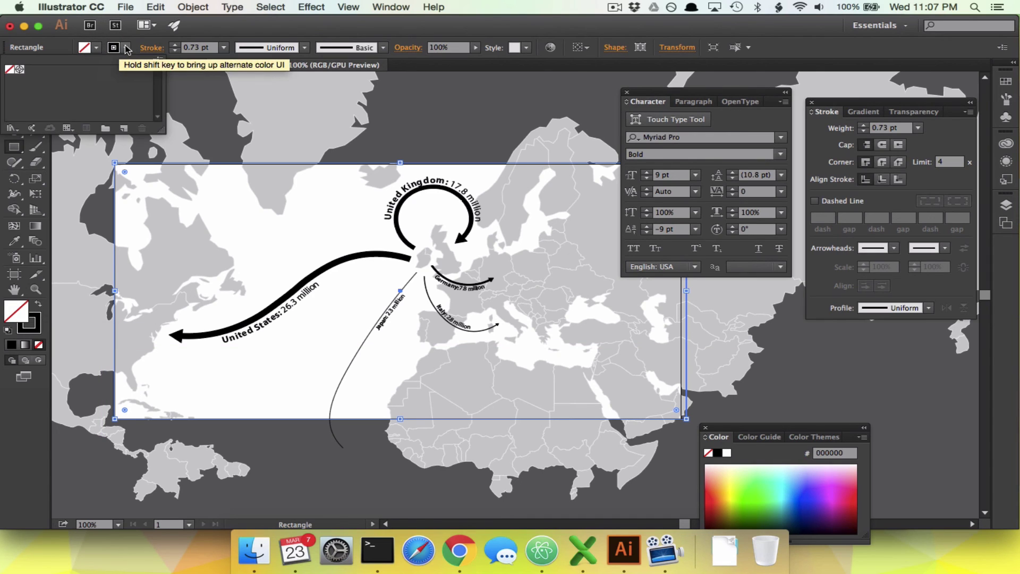
left_click(9, 70)
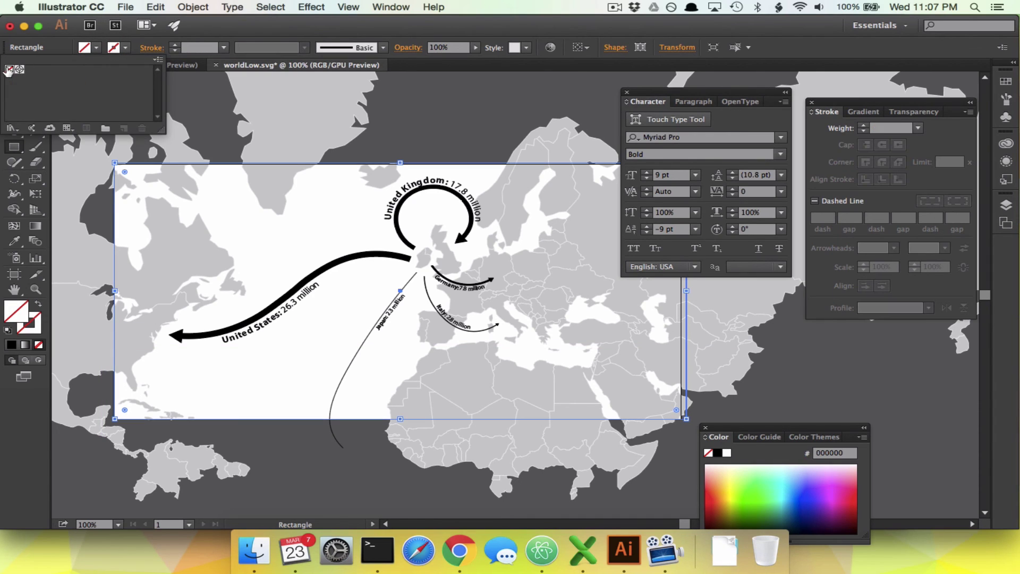
- Fill the artboard-sized rectangle with light blue, hex 00e3ff, from the color spectrum
left_click(96, 49, "shift")
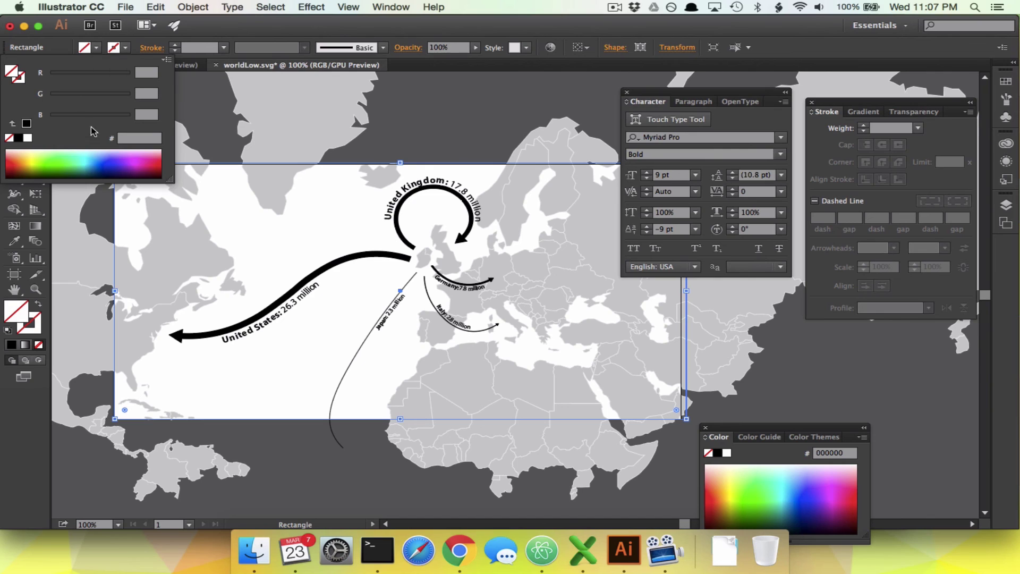
left_click(96, 159)
left_click(88, 154)
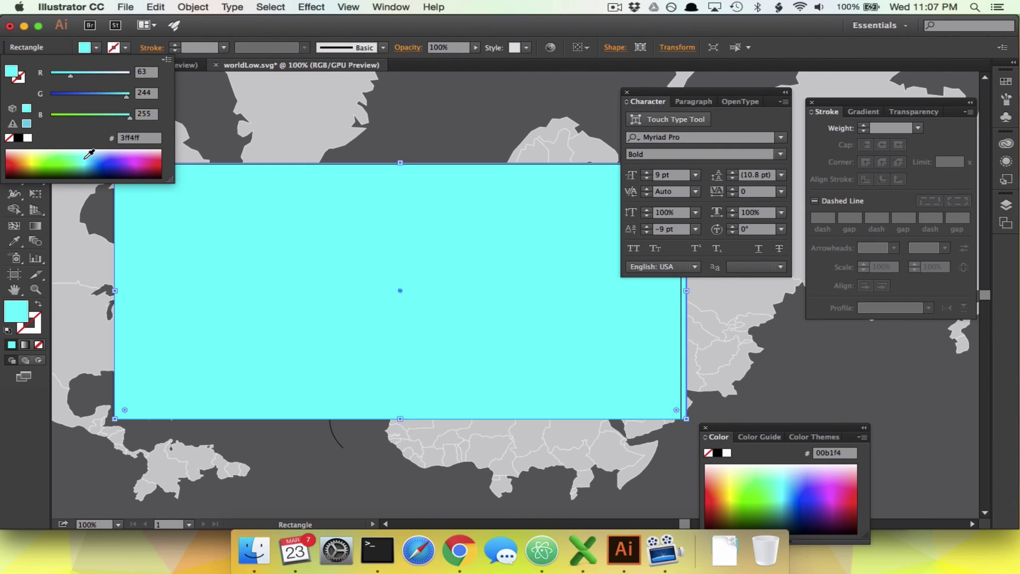
left_click_drag(90, 157, 91, 152)
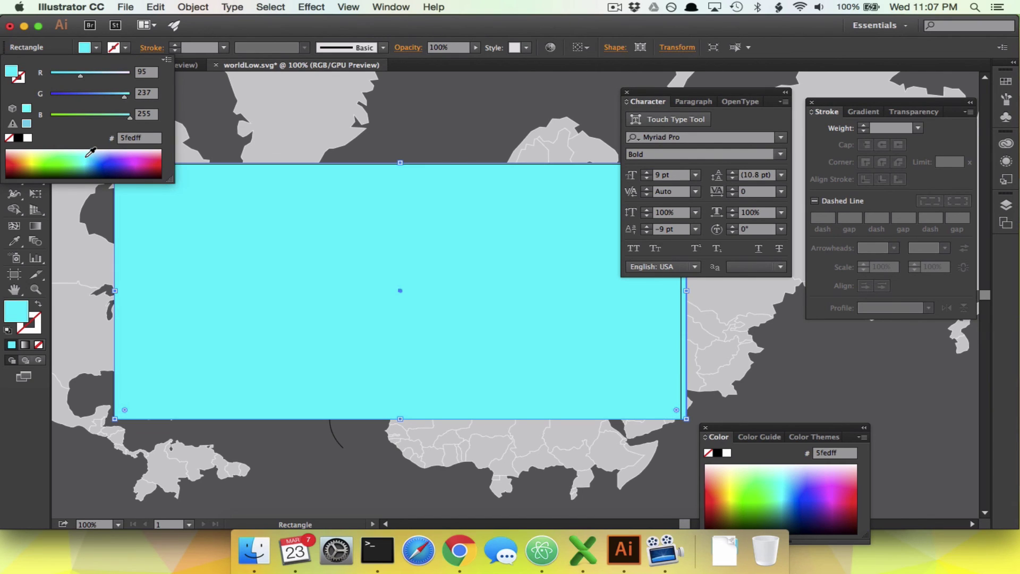
left_click(91, 158)
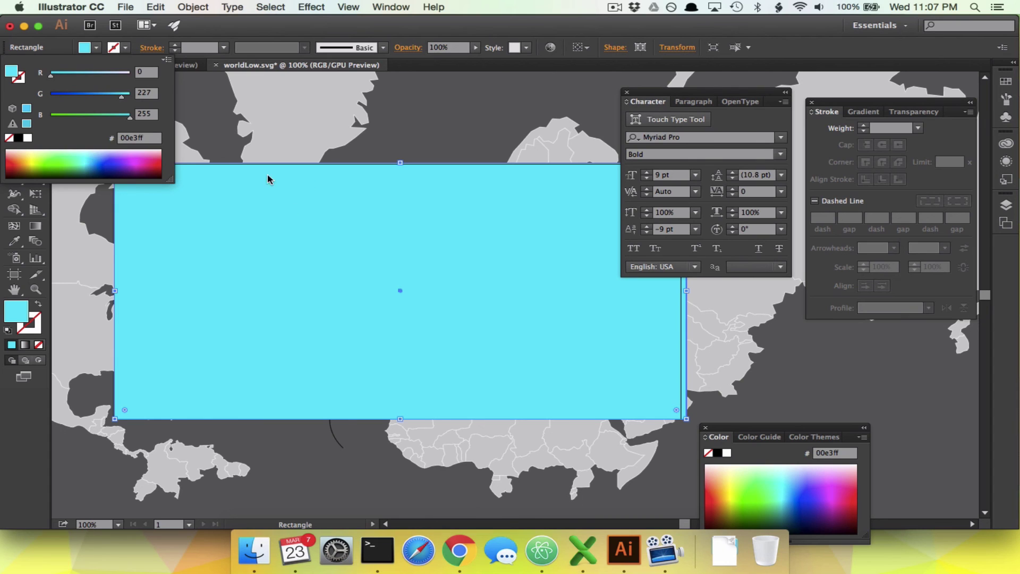
- Send the blue rectangle to the back so it serves as the sea behind the countries and flow curves
left_click(300, 221)
left_click(193, 7)
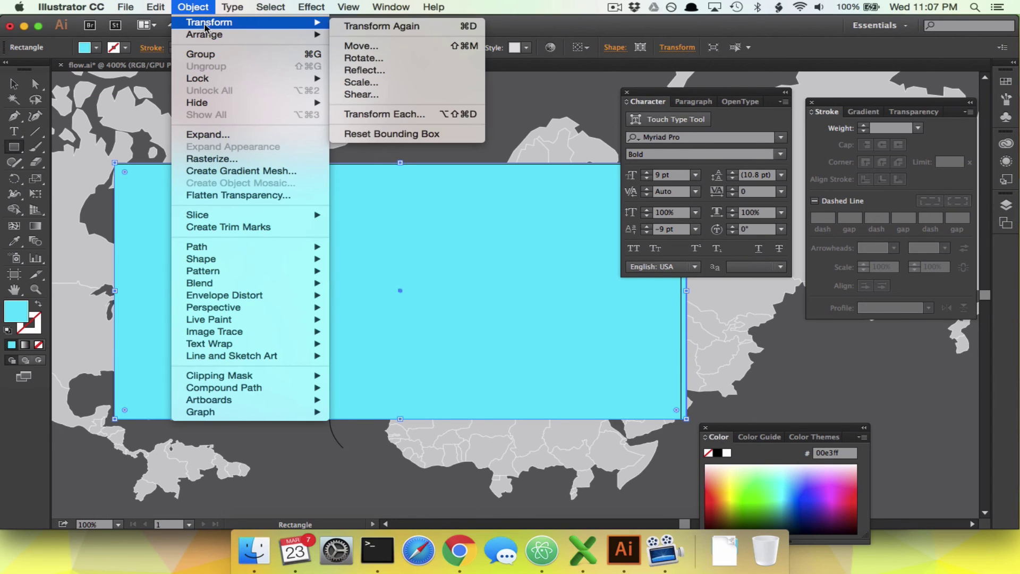
mouse_move(234, 34)
left_click(397, 71)
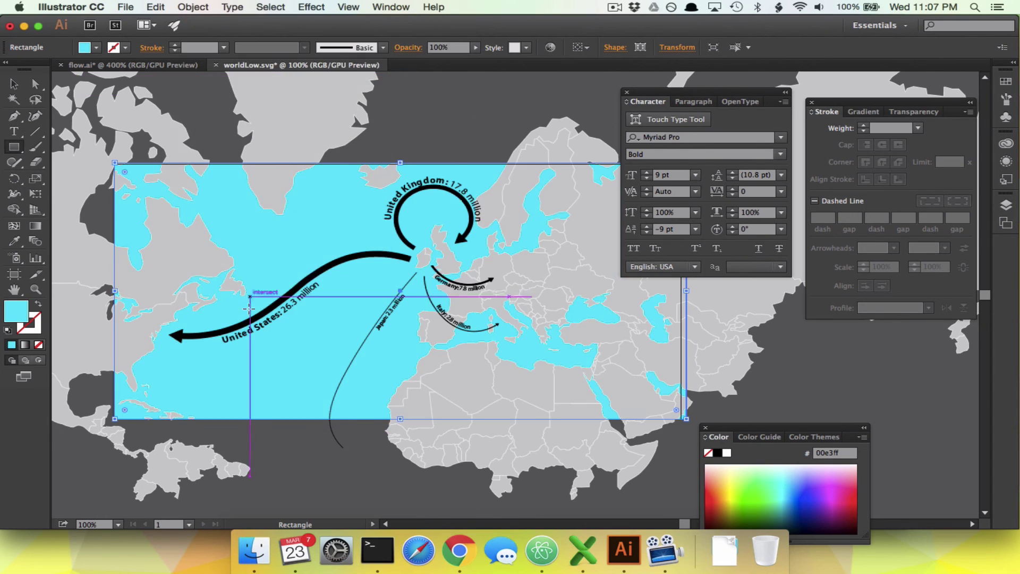
- Add the title text "Irish Exports" over the upper Atlantic area of the map
key("super+equal")
scroll(249, 310, "left", 5)
scroll(249, 309, "up", 1)
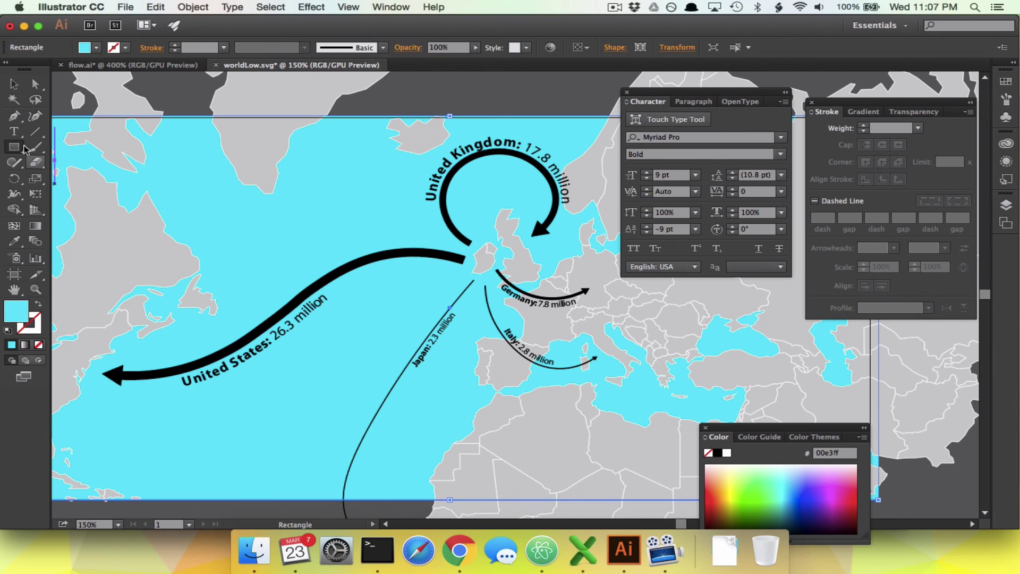
left_click(14, 131)
left_click(170, 185)
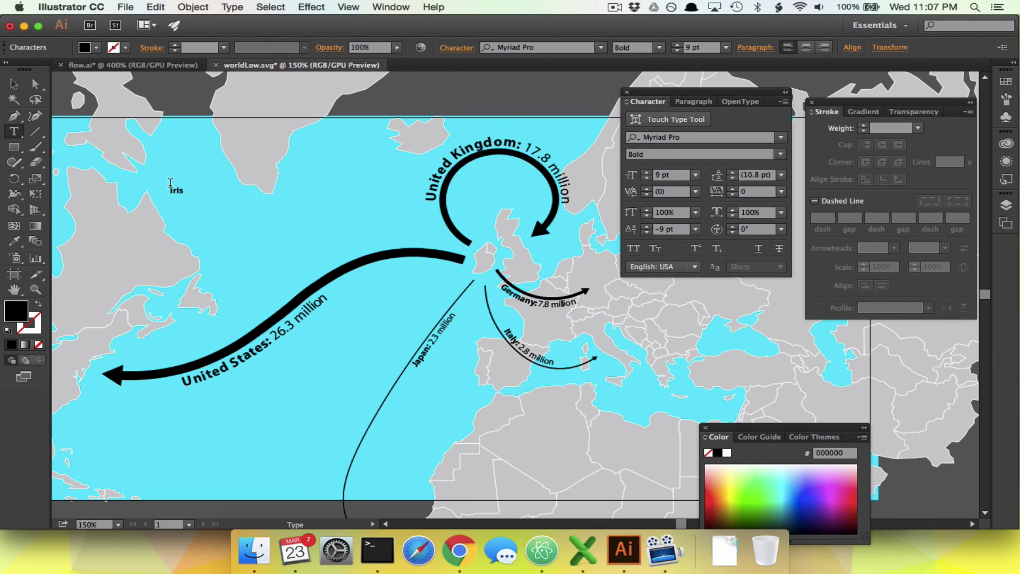
type("Irish Exports")
- Set the "Irish Exports" title to 50 pt and move it west, clear of the United Kingdom loop
key("super+a")
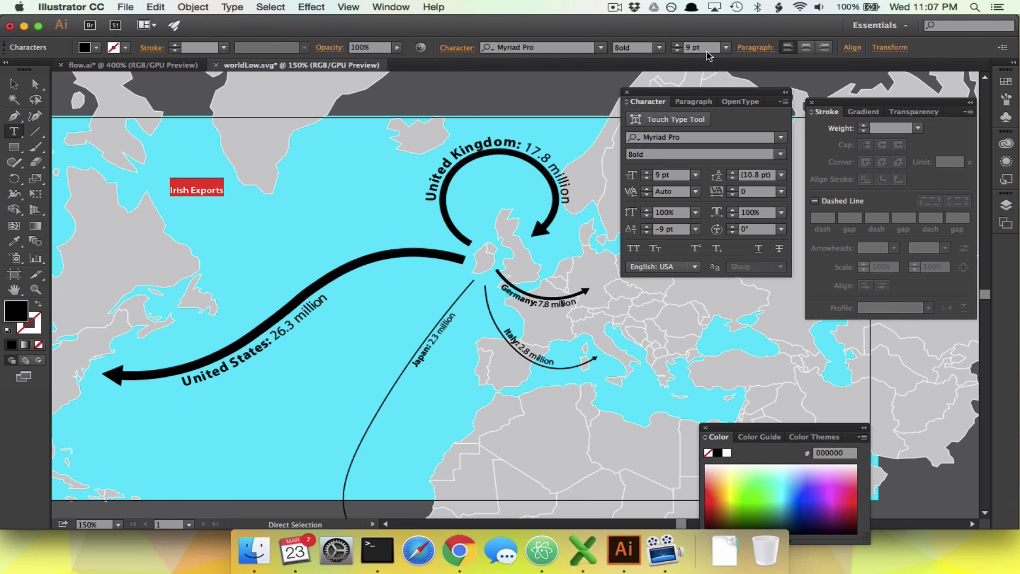
left_click(685, 48)
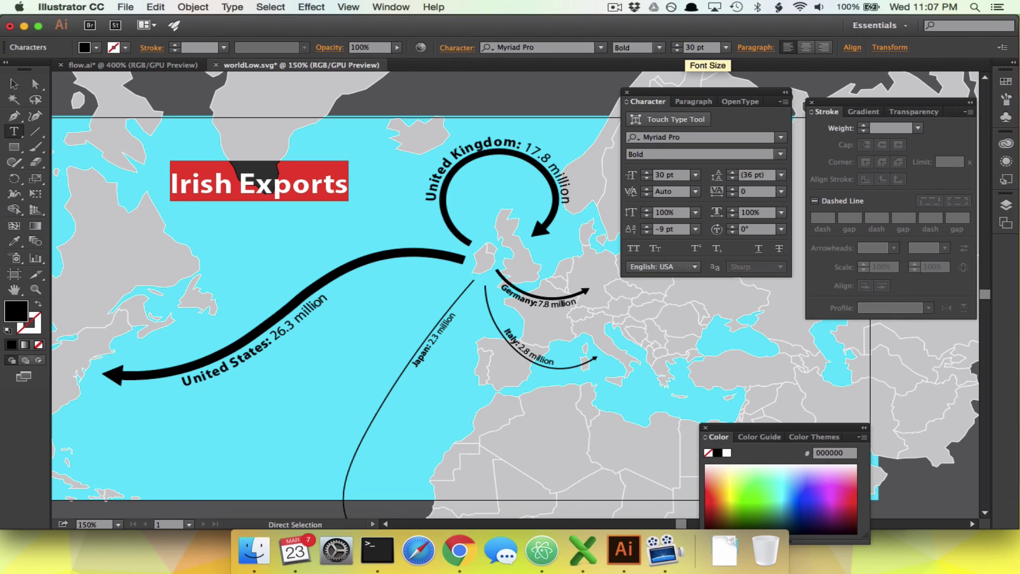
type("5")
key("Return")
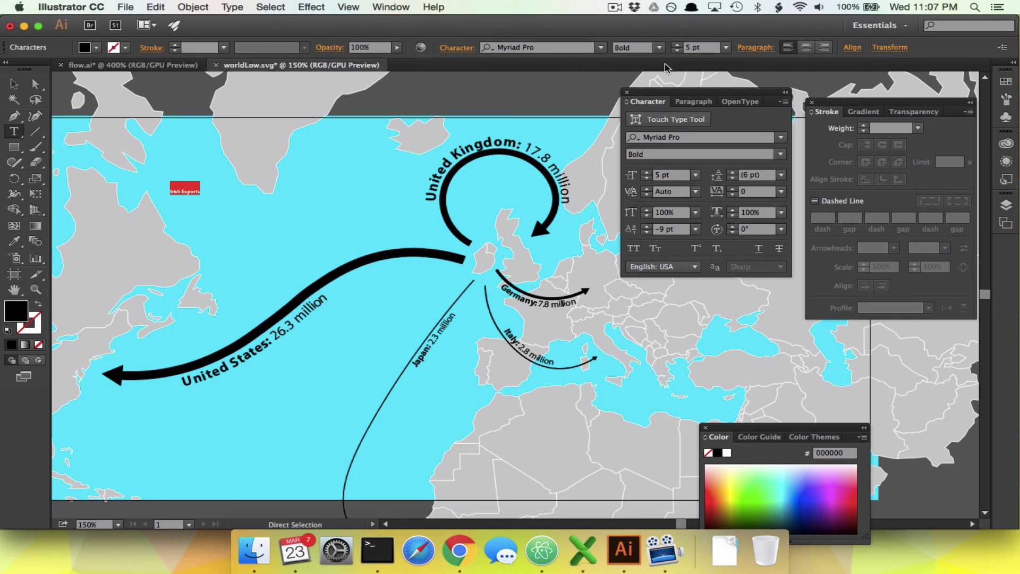
left_click(689, 53)
type("0")
key("Return")
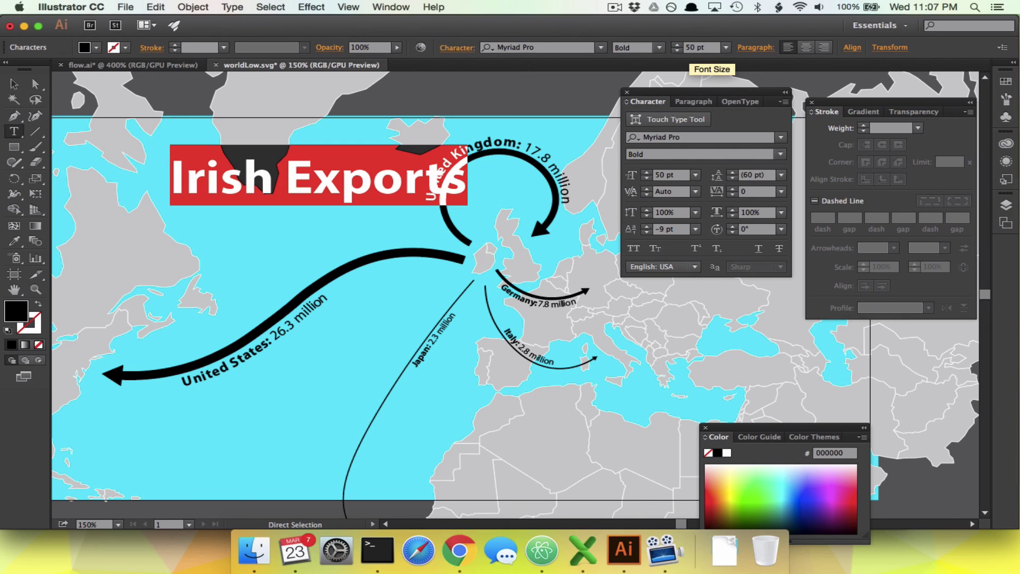
left_click(14, 83)
left_click_drag(375, 181, 311, 193)
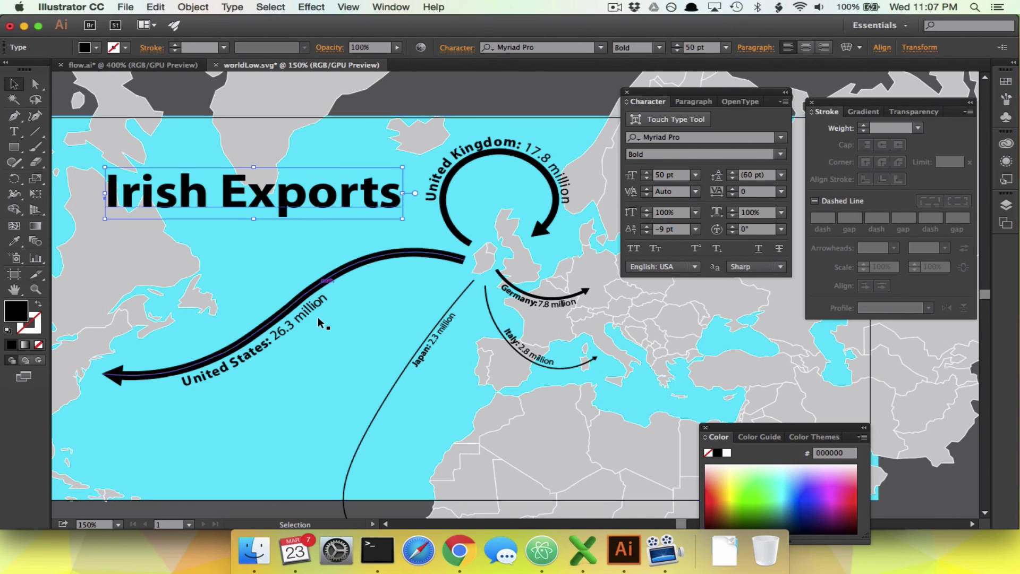
- Collapse the floating Character panel and park it just below the Stroke panel, off the main map area
left_click(785, 91)
left_click_drag(657, 95, 859, 330)
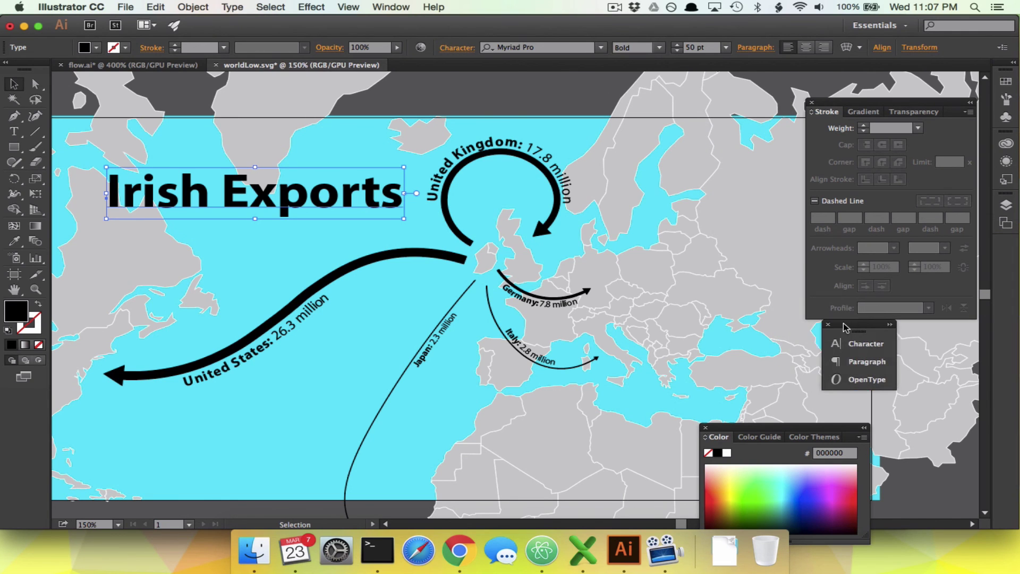
scroll(388, 349, "left", 5)
left_click(407, 407)
key("super+equal")
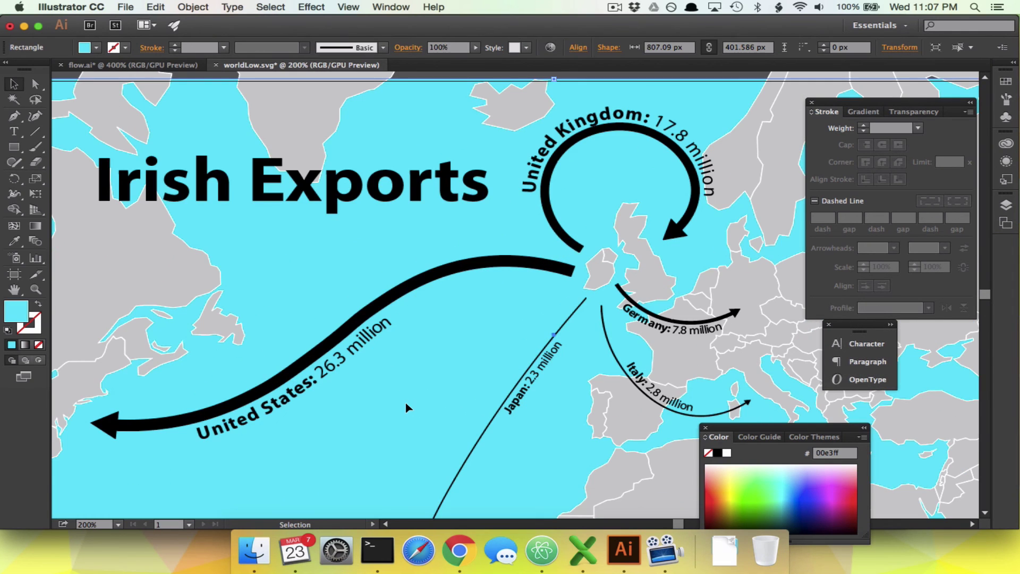
scroll(407, 407, "down", 1)
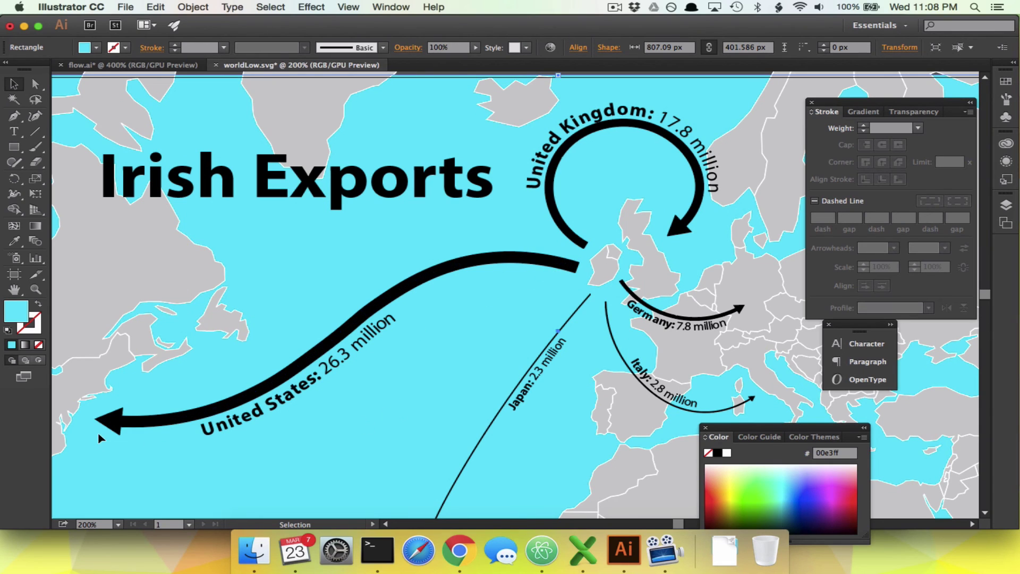
left_click(29, 121)
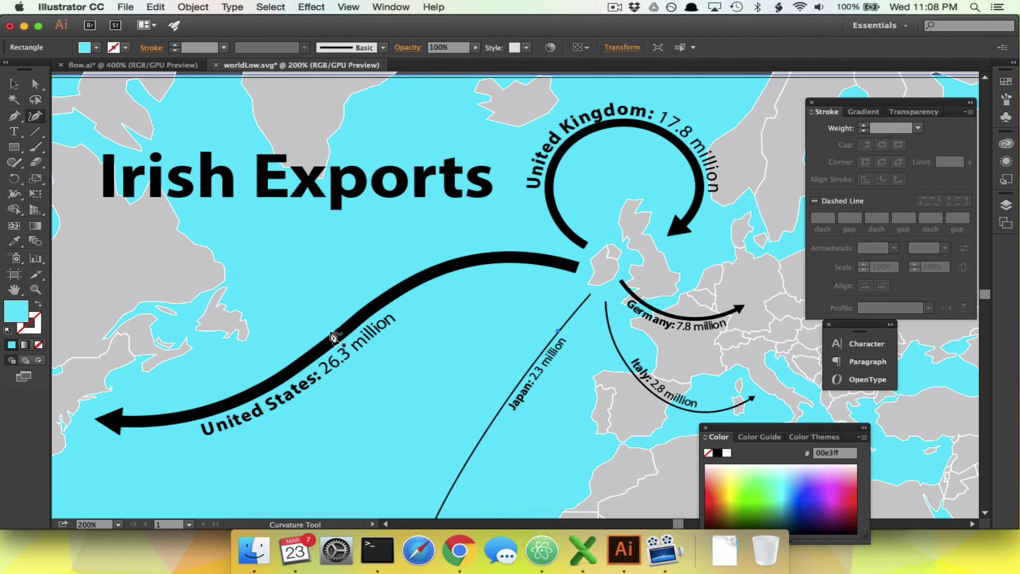
left_click(35, 83)
left_click(281, 425)
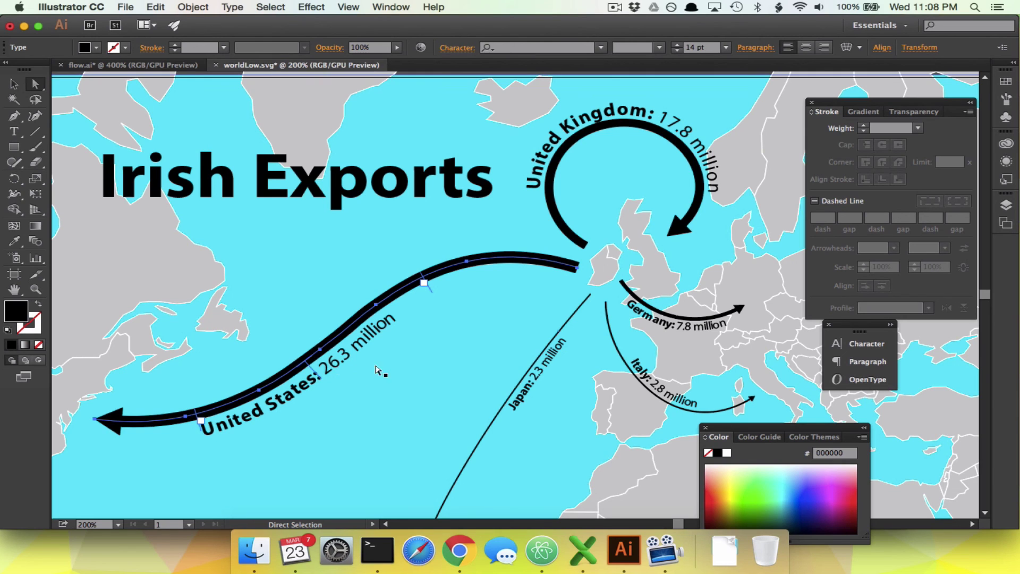
scroll(380, 399, "down", 1)
scroll(381, 400, "right", 1)
left_click(386, 405)
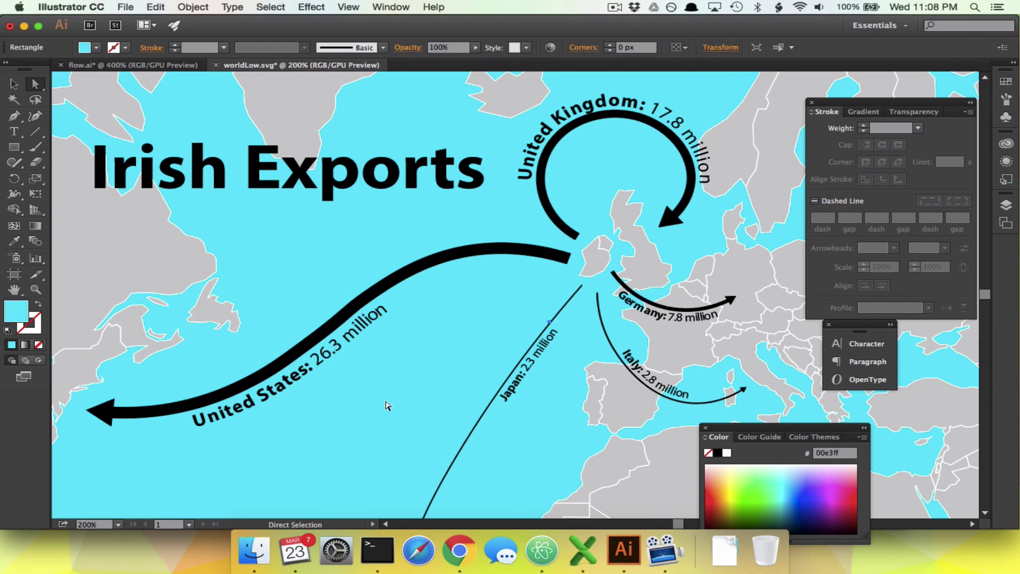